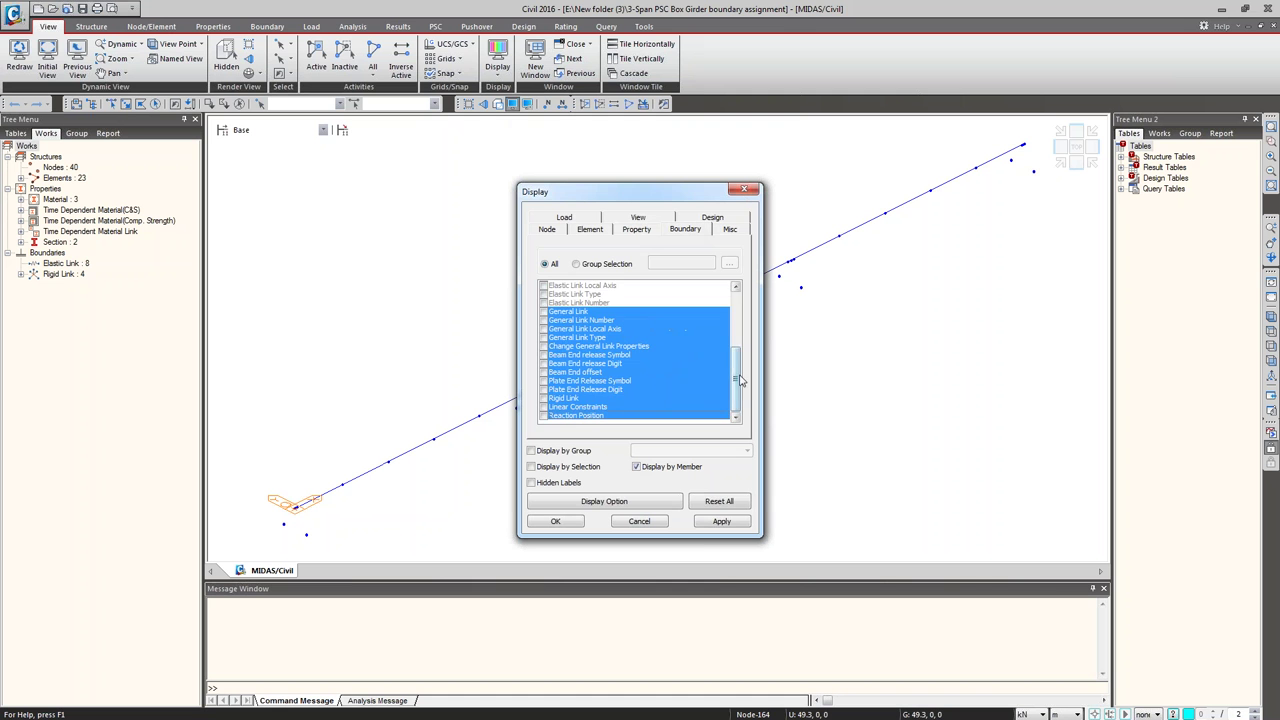
Step: Display every support and link boundary symbol on the girder model
scroll(742, 385, up, 4)
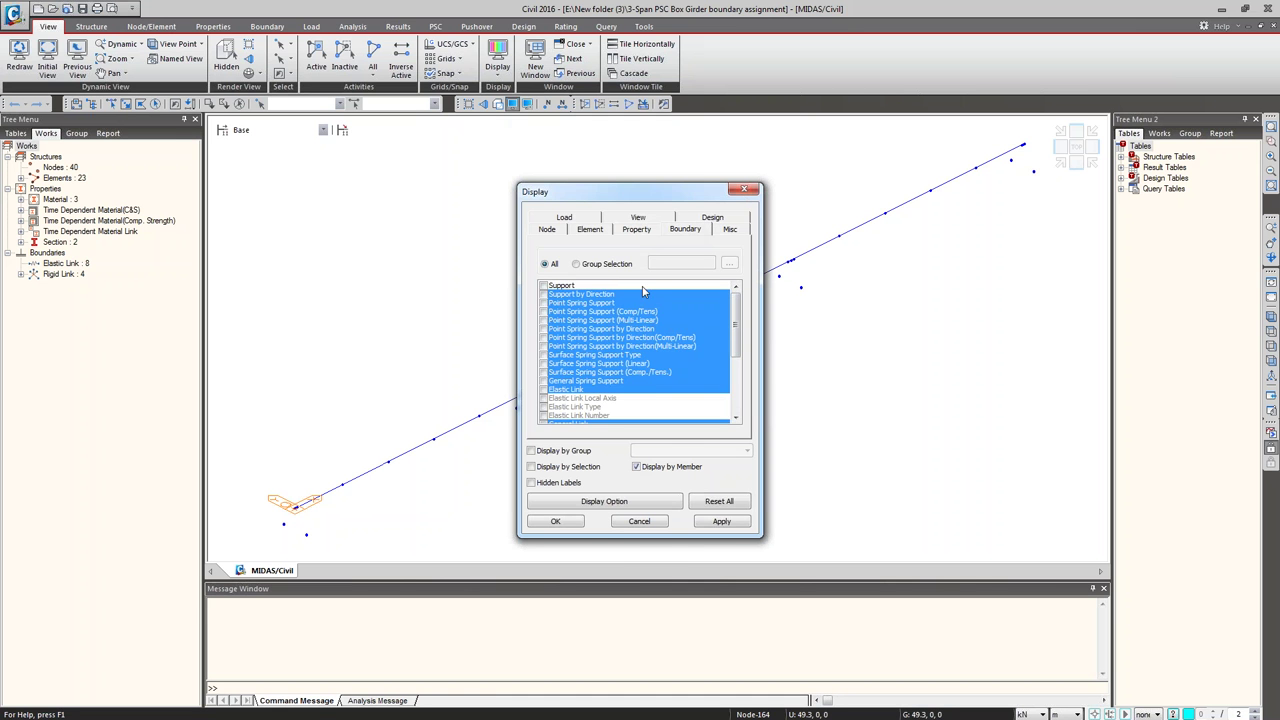
drag(644, 291, 546, 420)
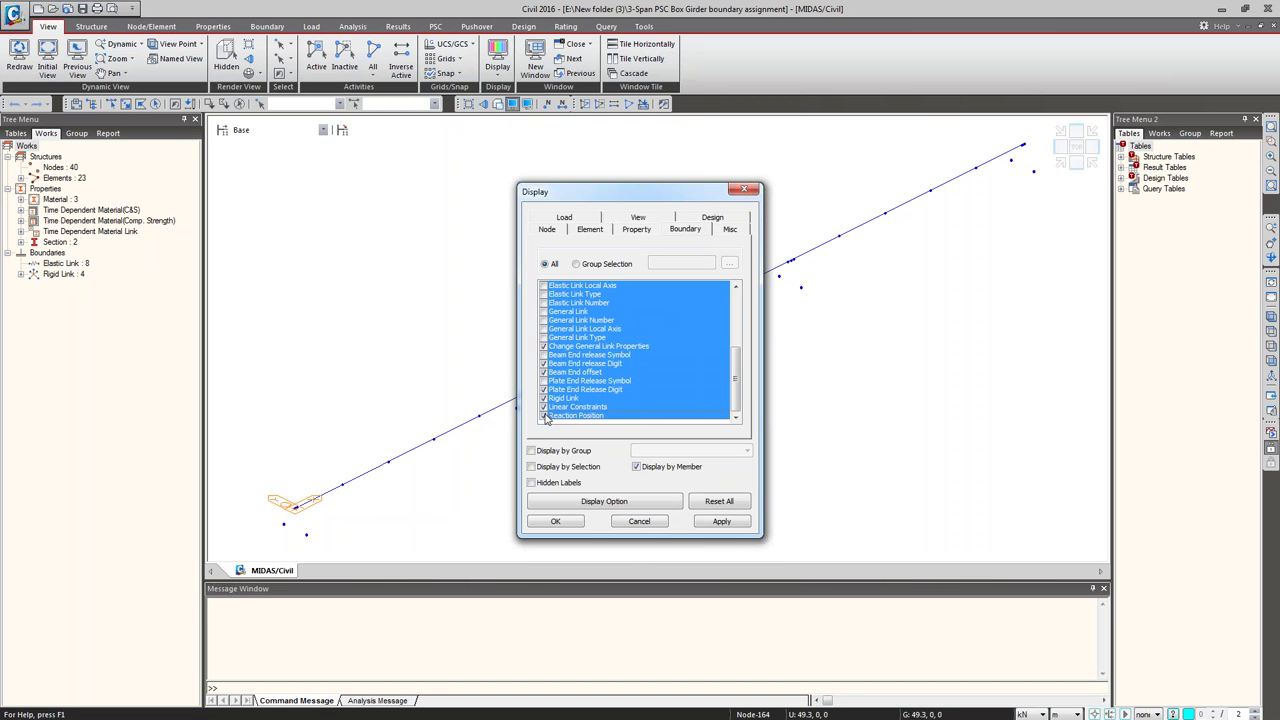
click(556, 525)
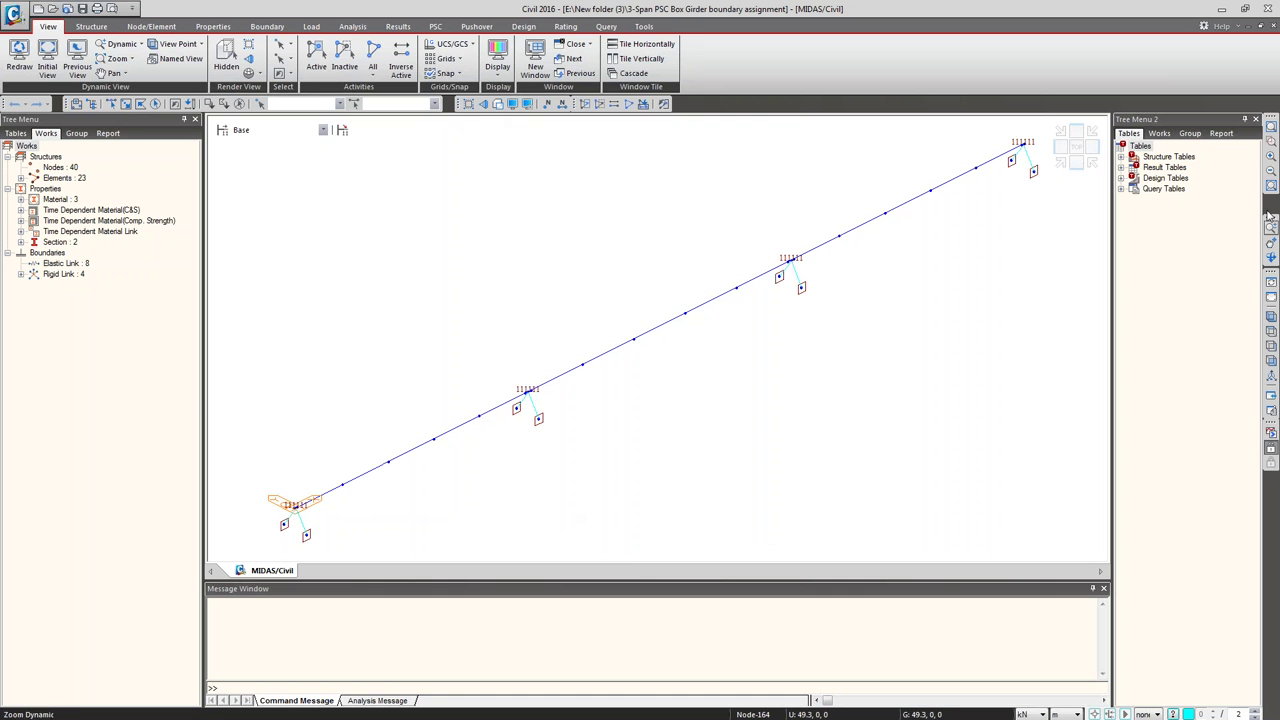
Step: Zoom in on the first pier's bearing links in hidden view, then show the front elevation
click(1273, 145)
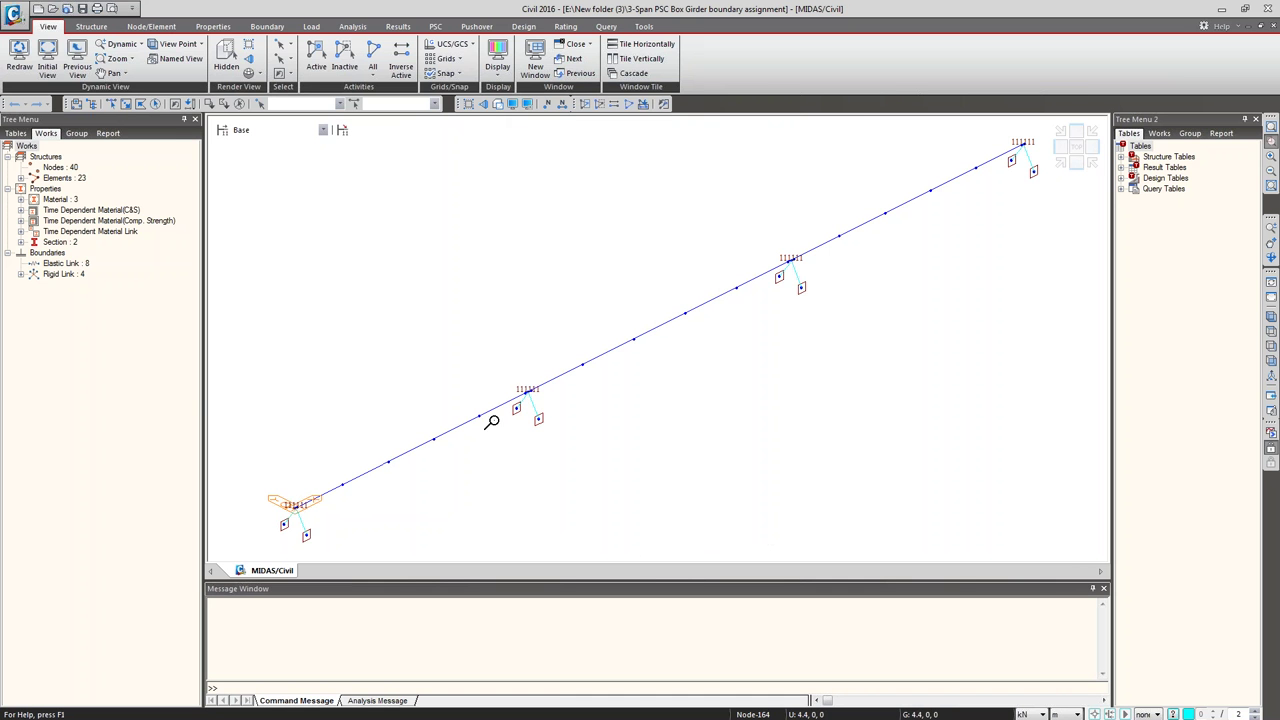
drag(517, 383, 567, 458)
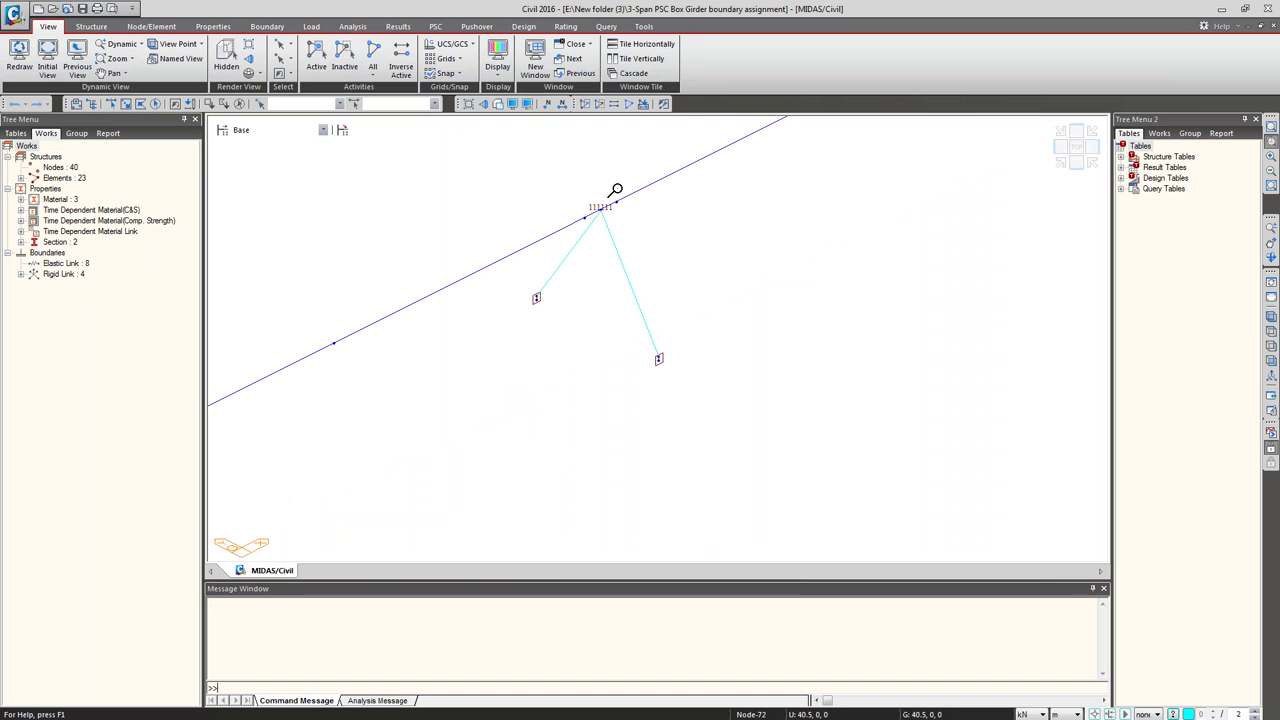
key(ctrl+h)
key(ctrl+h)
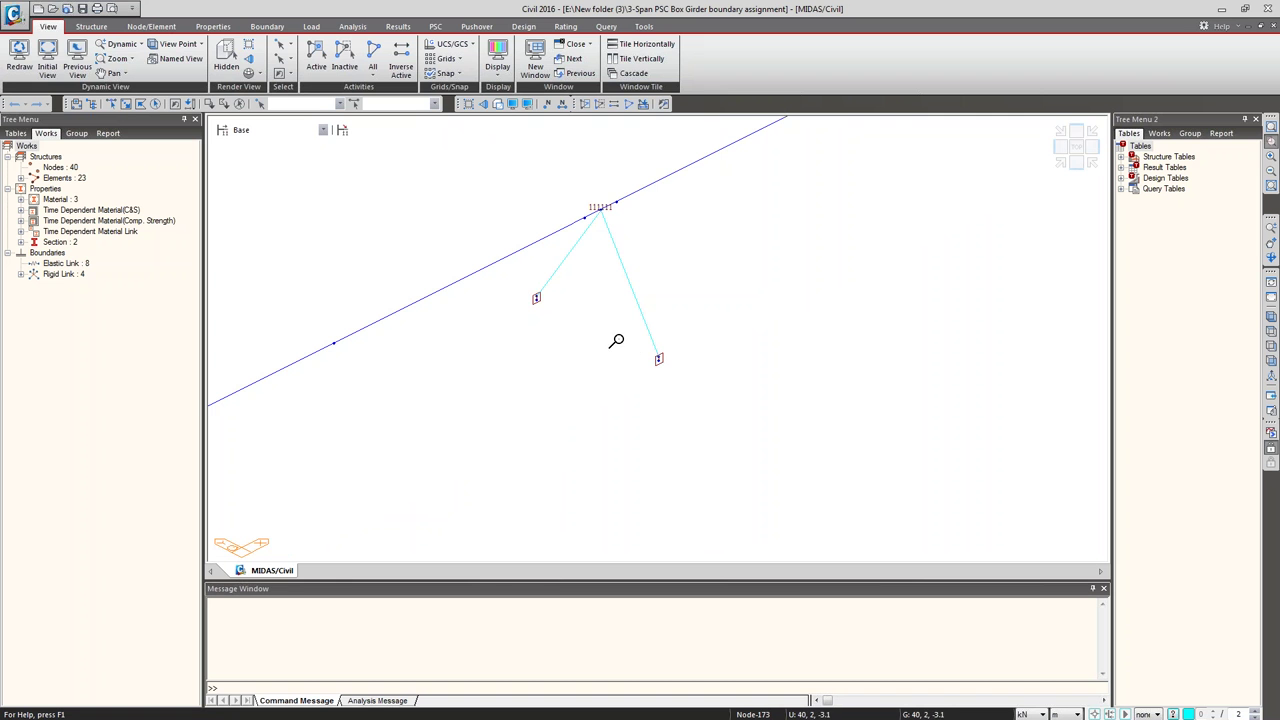
drag(513, 282, 684, 404)
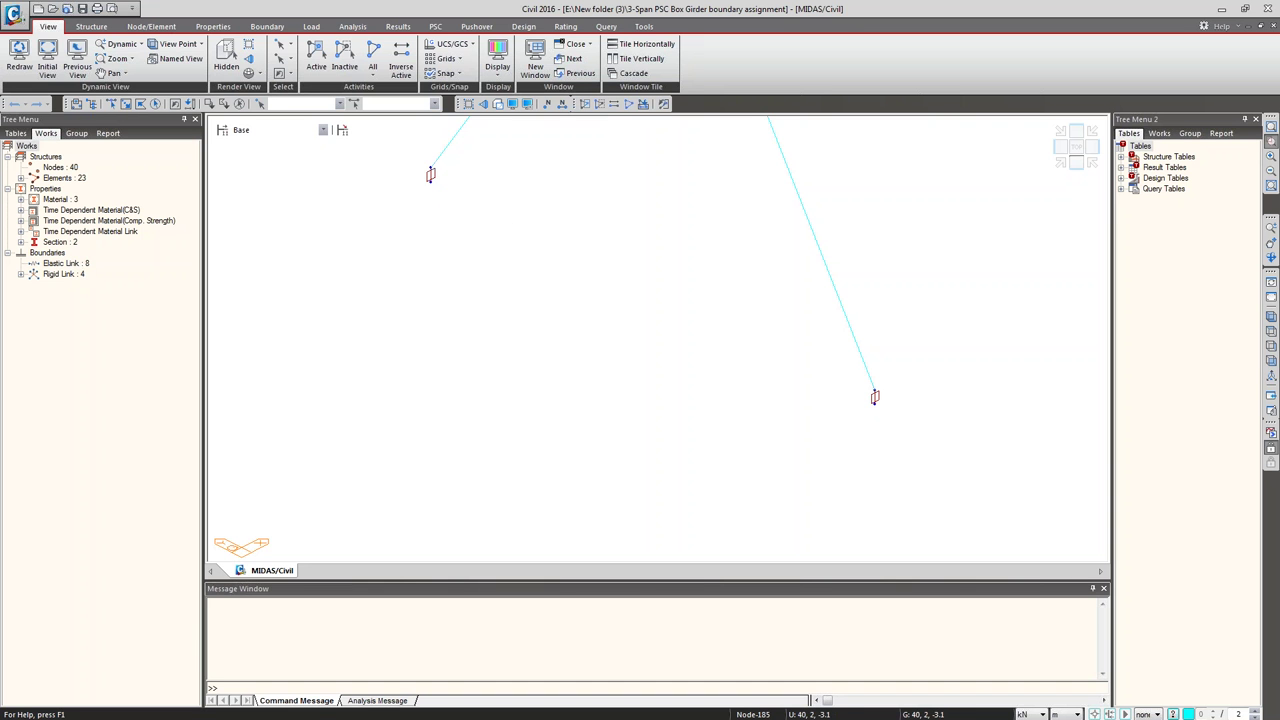
click(1070, 160)
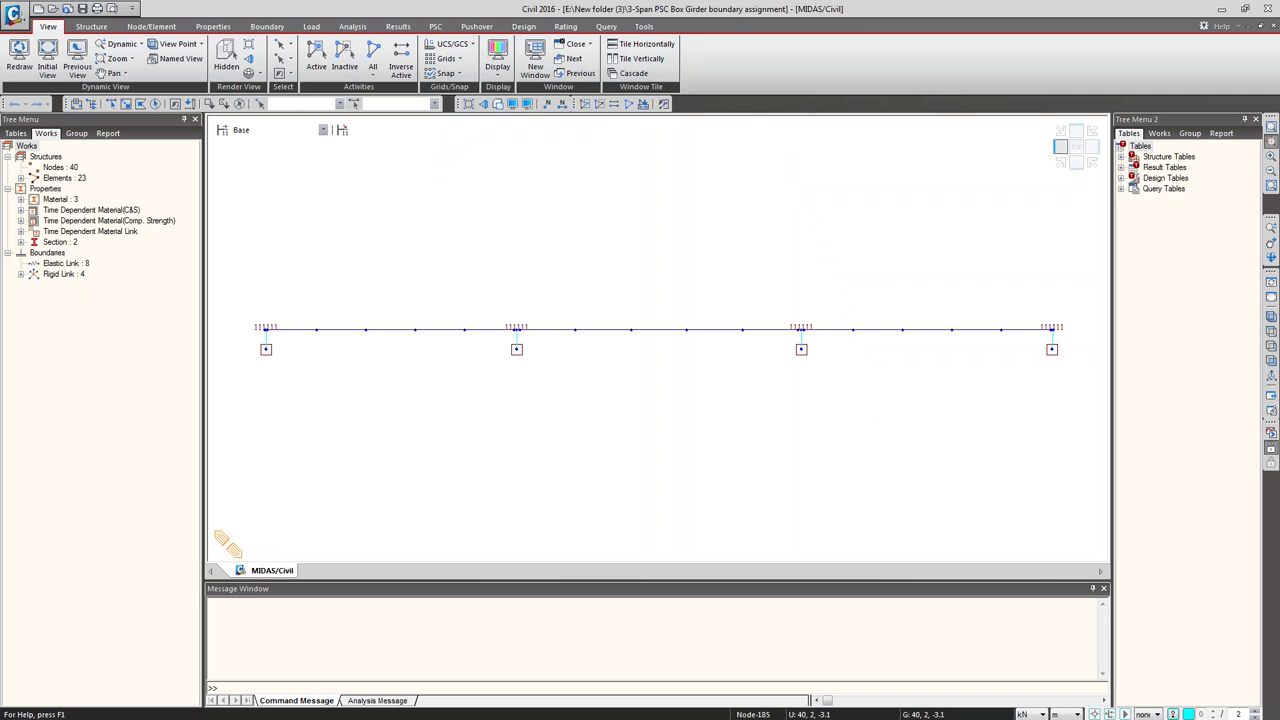
Step: From an end-on section view, select the bearing nodes under the box girder and activate only them
click(1060, 146)
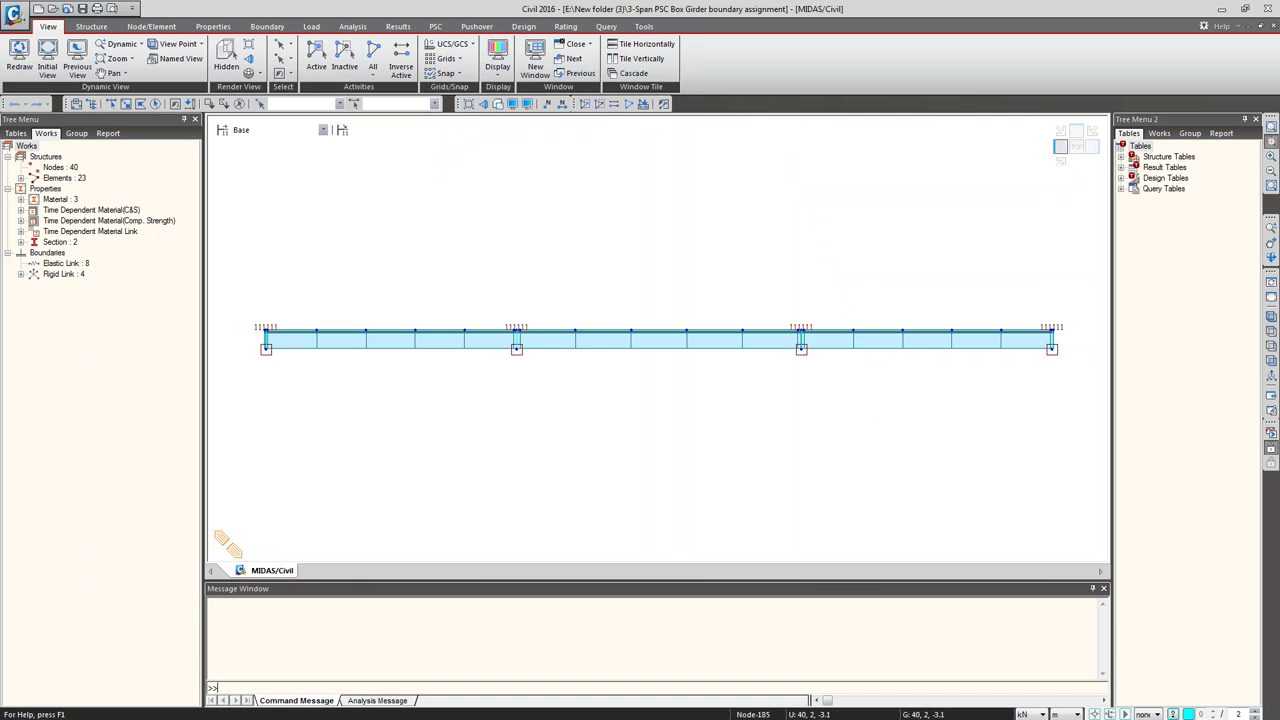
click(1076, 160)
key(ctrl+h)
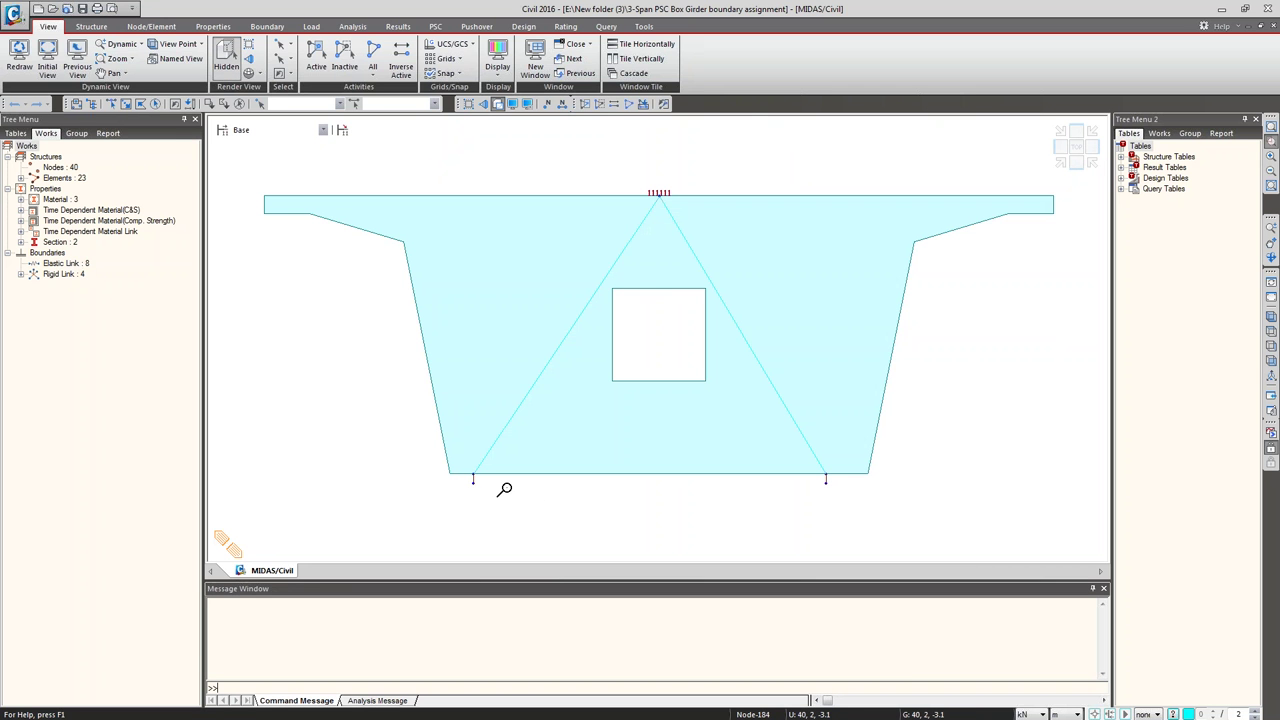
key(Escape)
drag(468, 481, 884, 530)
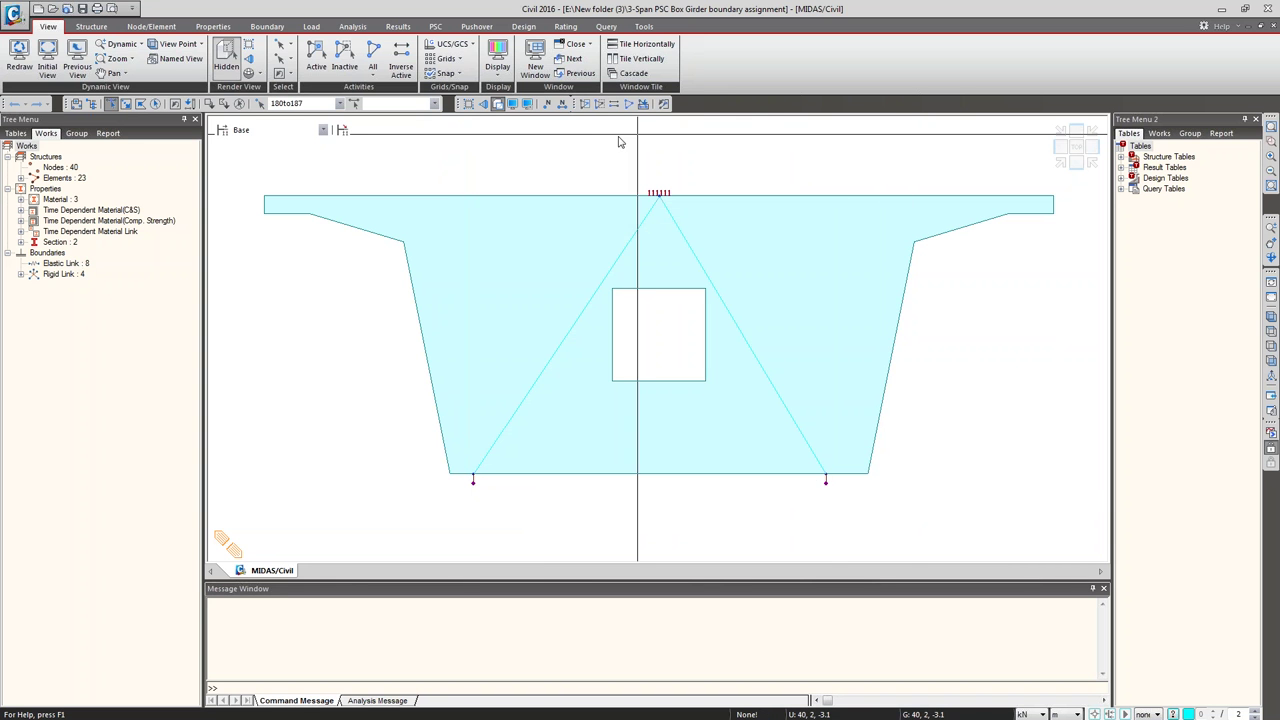
click(1076, 146)
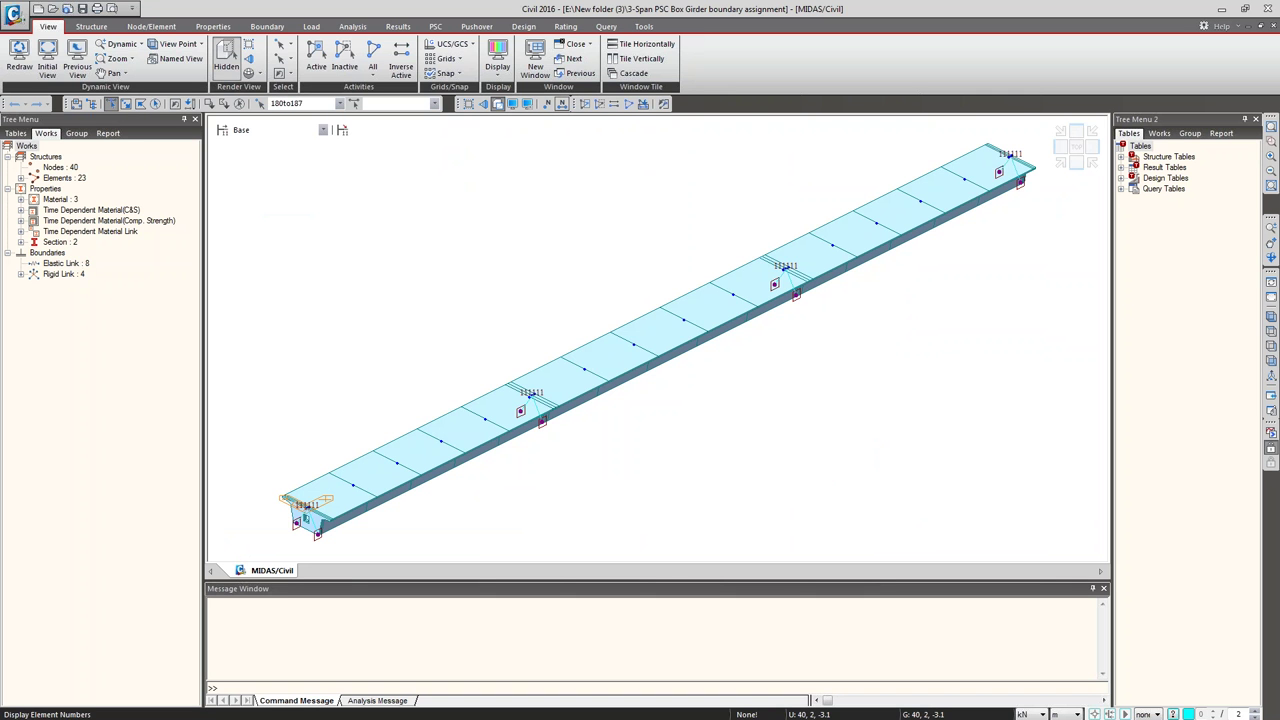
click(586, 103)
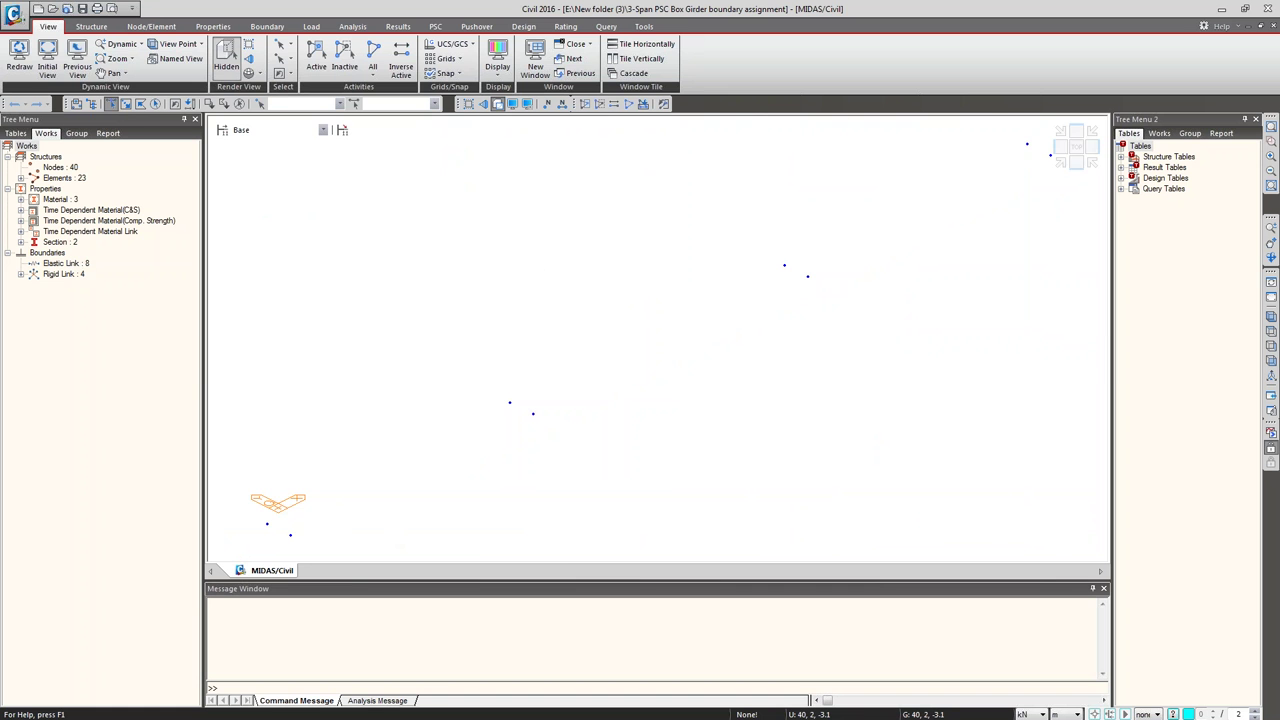
Step: View the bearing nodes in plan and hide the UCS axis icon
click(1075, 148)
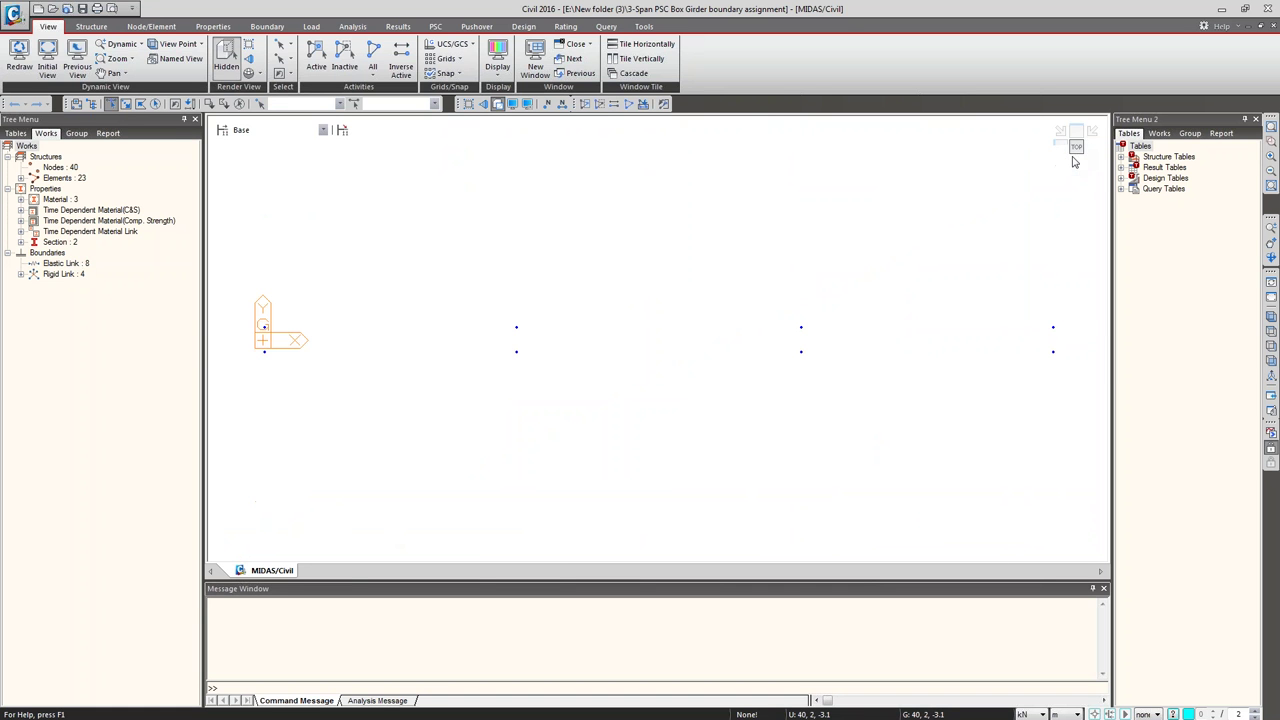
click(513, 103)
click(666, 222)
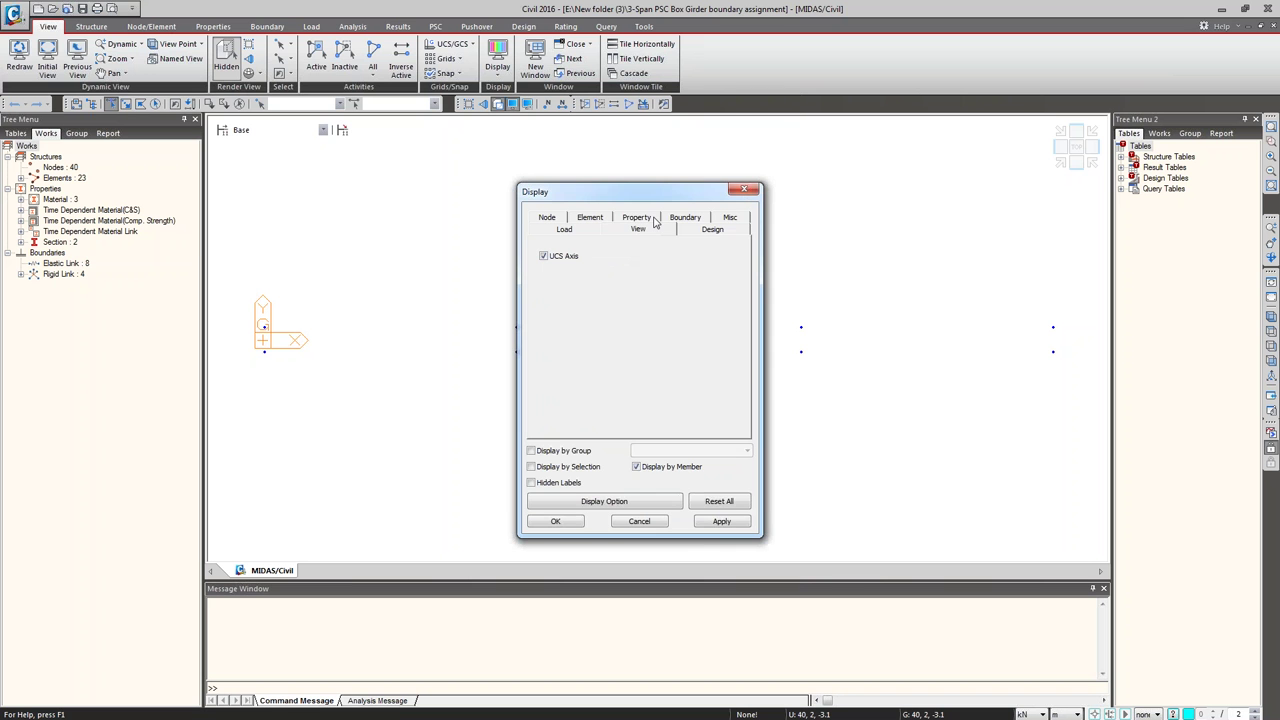
click(558, 524)
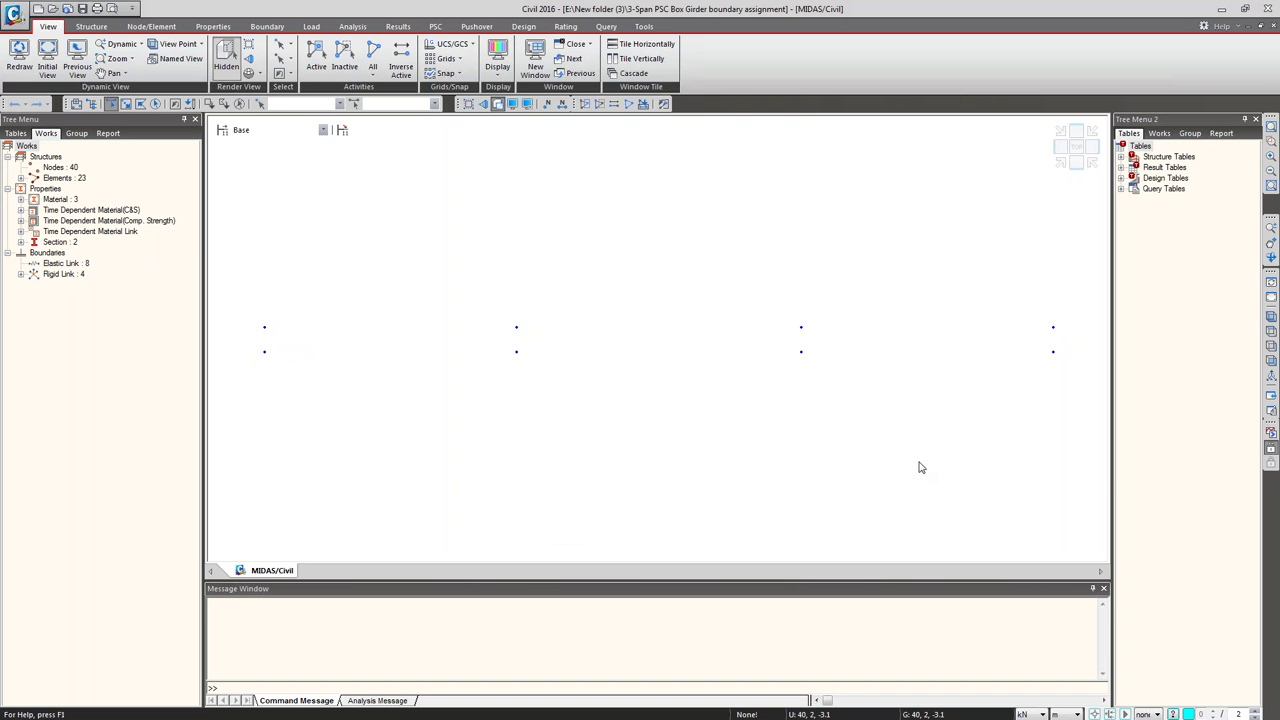
Step: Check the bearing layout slide, then select the upper bearing node at Pier P1
key(alt+Tab)
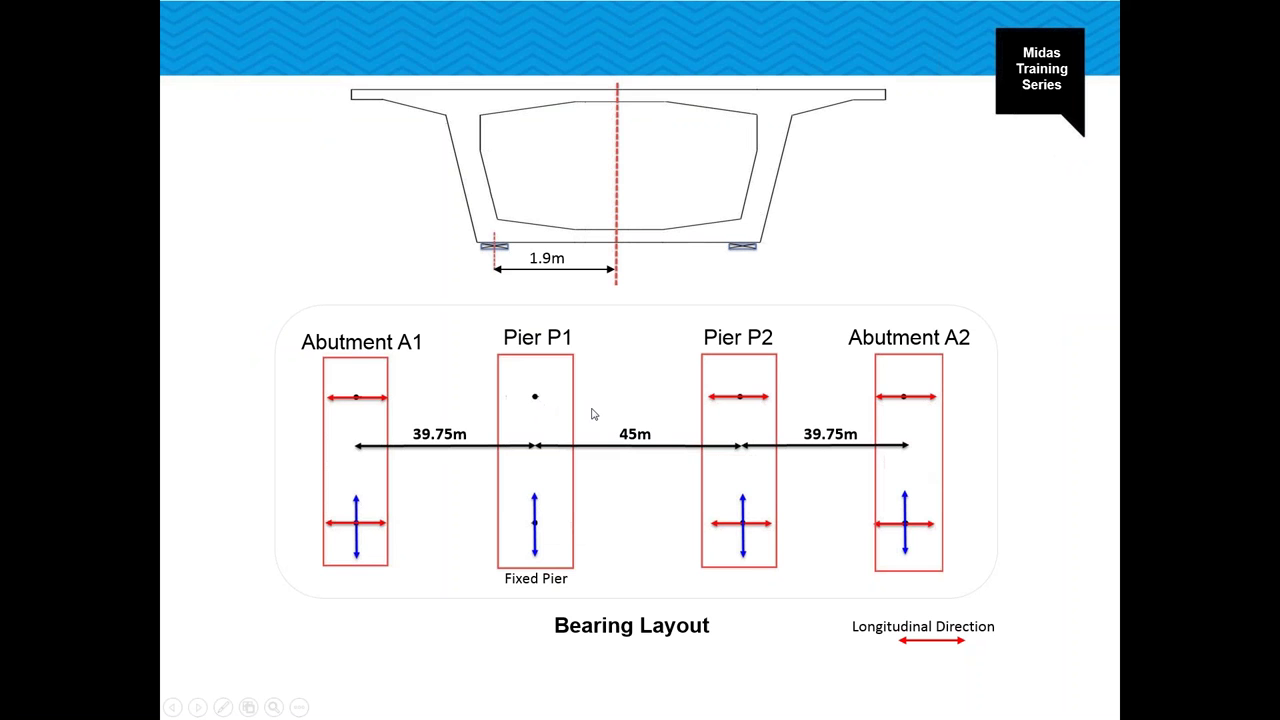
key(alt+Tab)
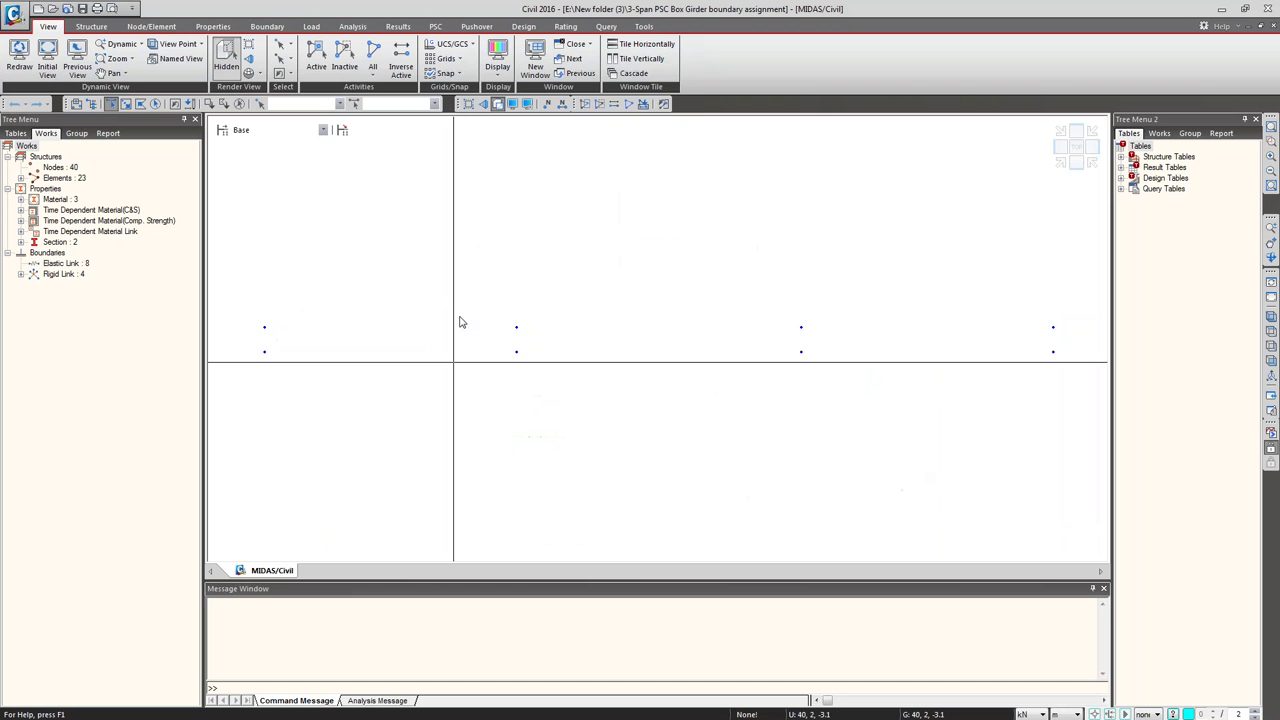
drag(481, 291, 543, 338)
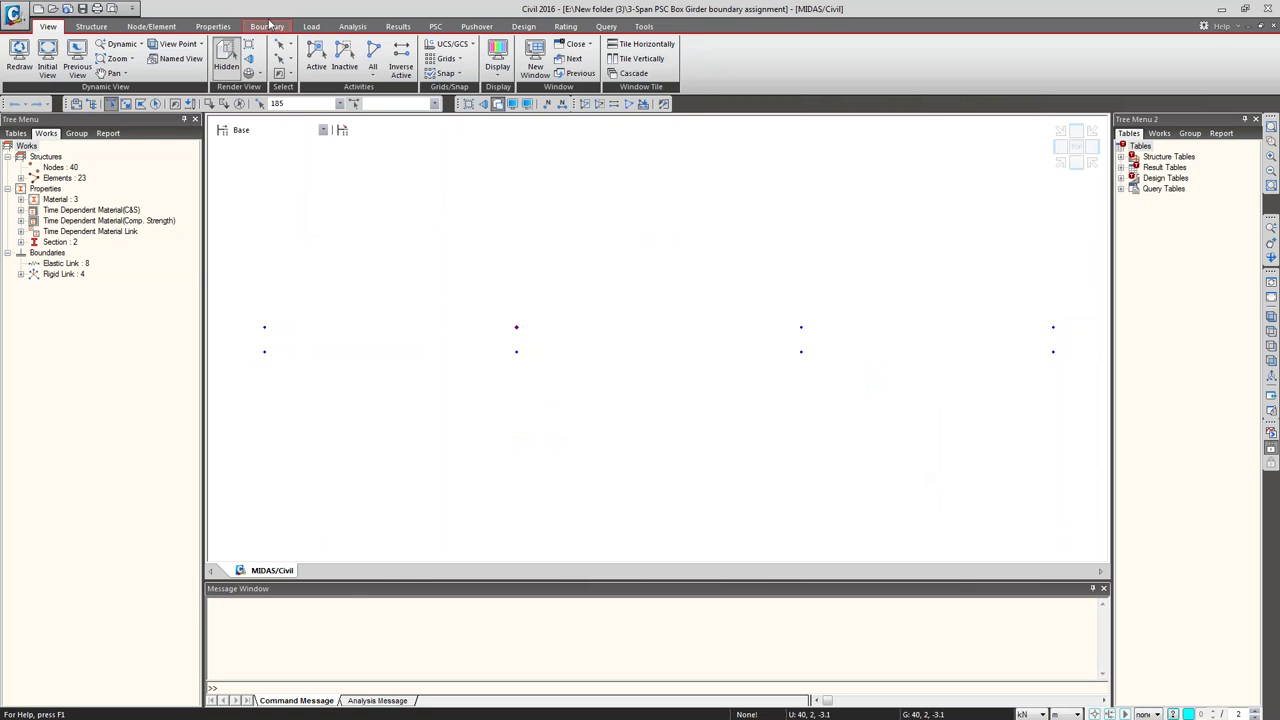
Step: Give the upper Pier P1 bearing node a fixed Dx, Dy, Dz support
click(266, 27)
click(24, 62)
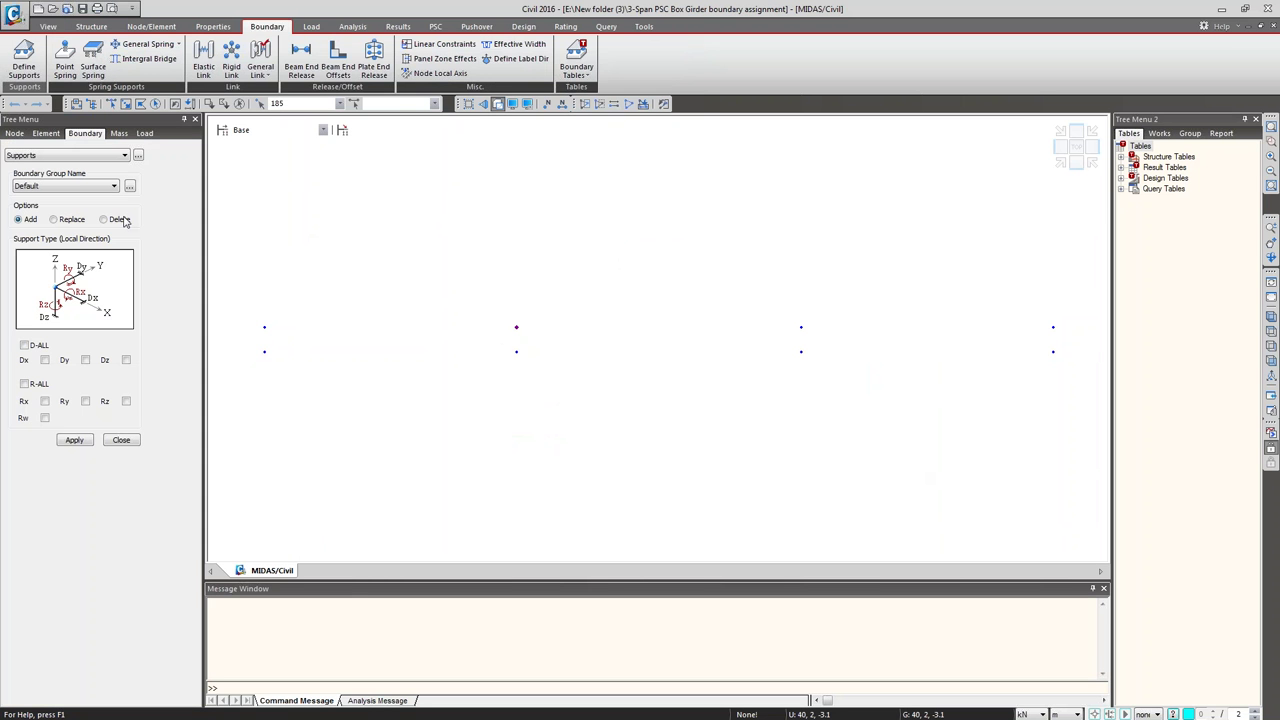
click(25, 346)
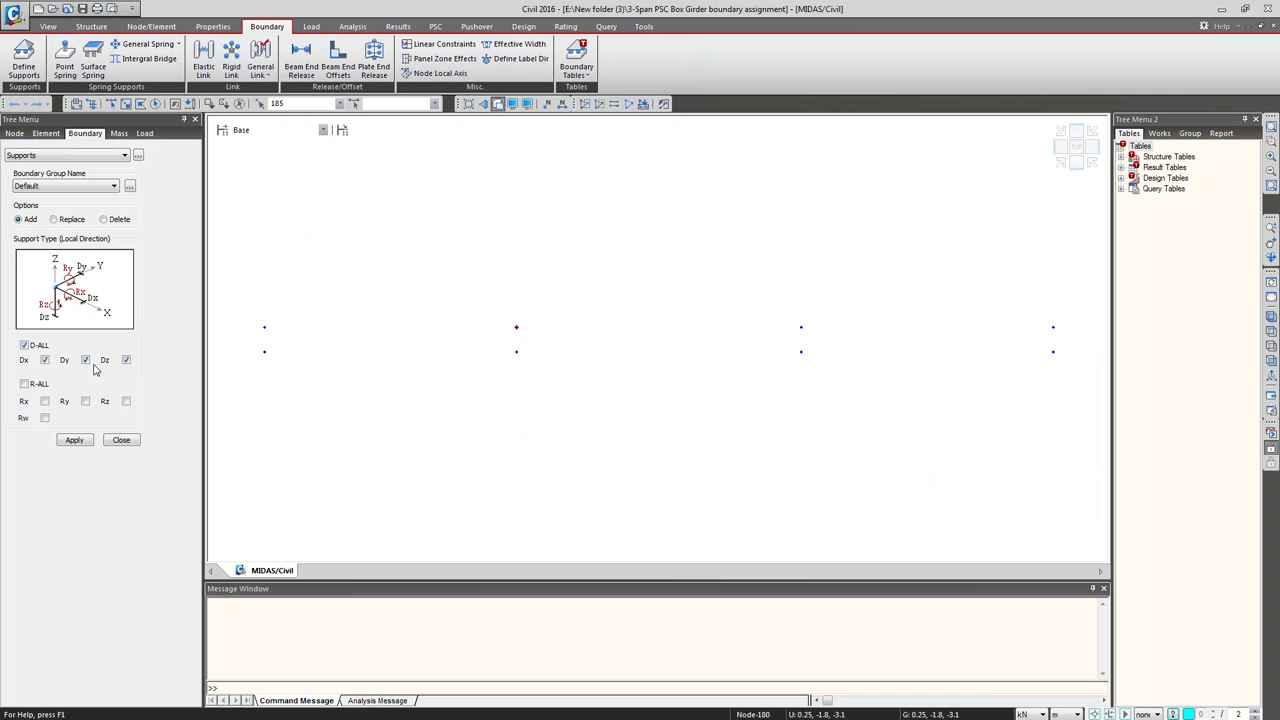
click(84, 443)
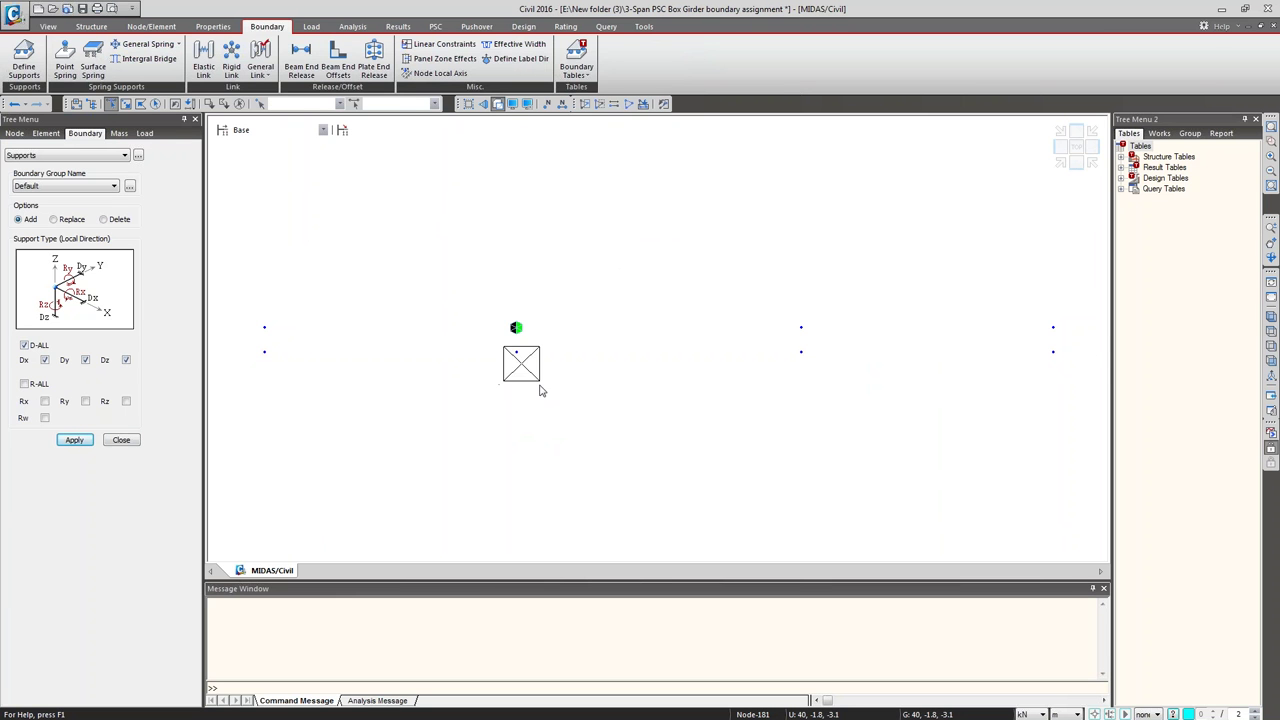
Step: Apply Dy-free supports to the lower P1 node and the upper A1, P2 and A2 nodes
click(516, 340)
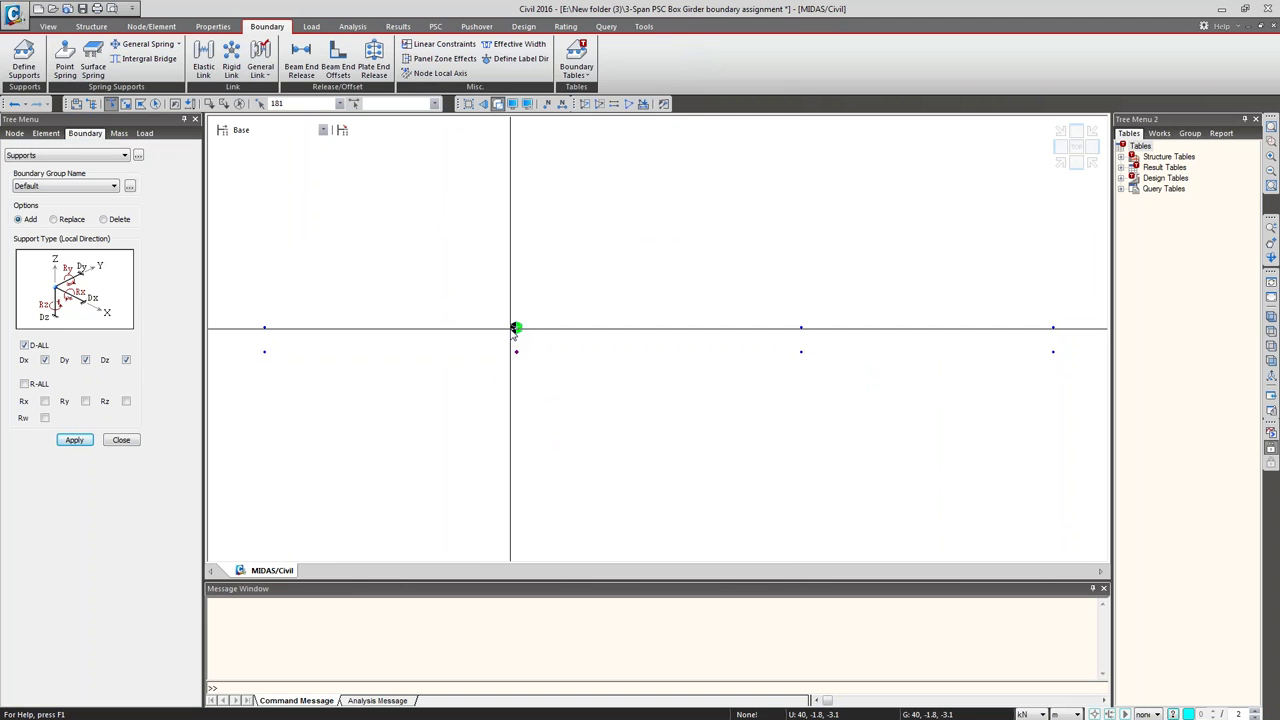
click(86, 360)
click(74, 440)
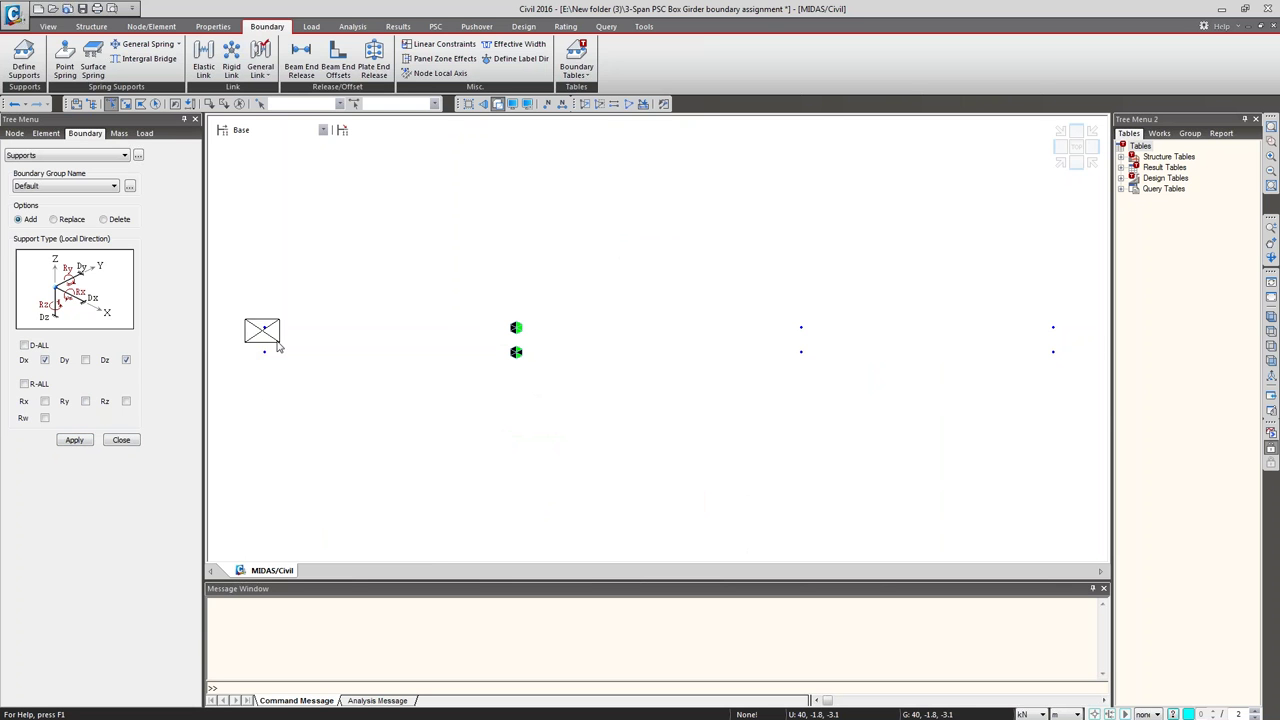
click(264, 327)
click(801, 327)
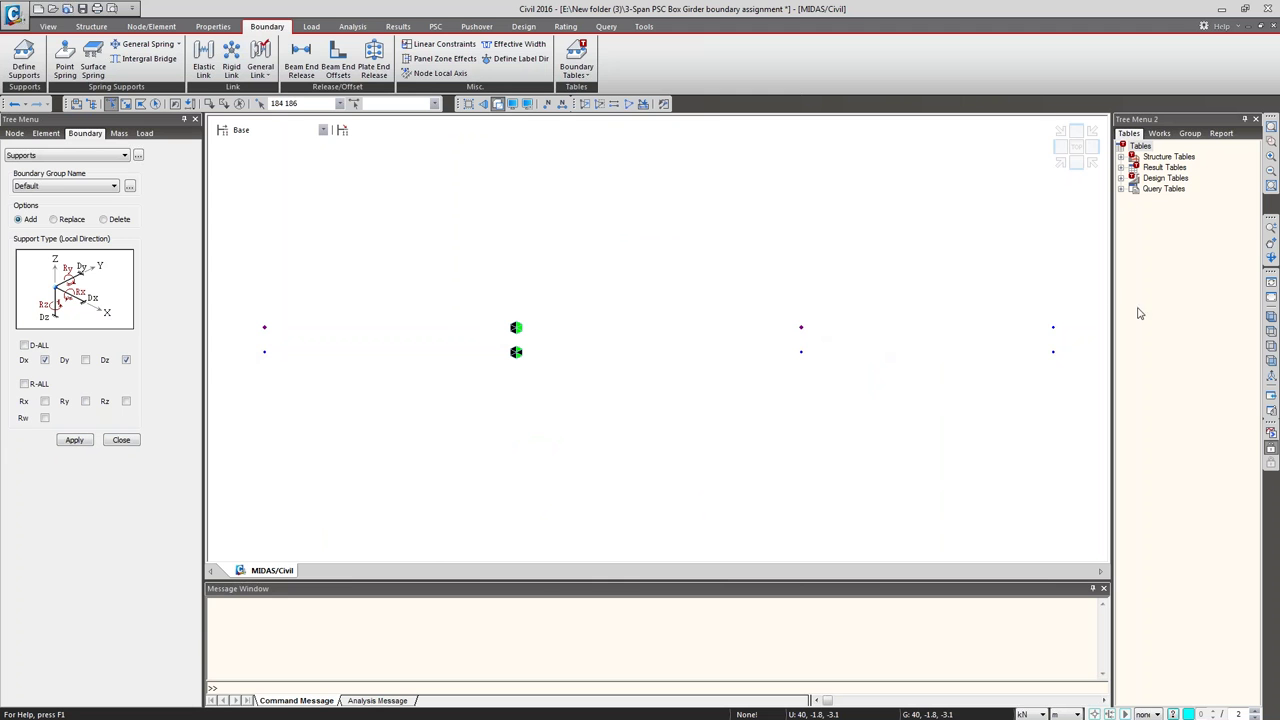
click(1053, 327)
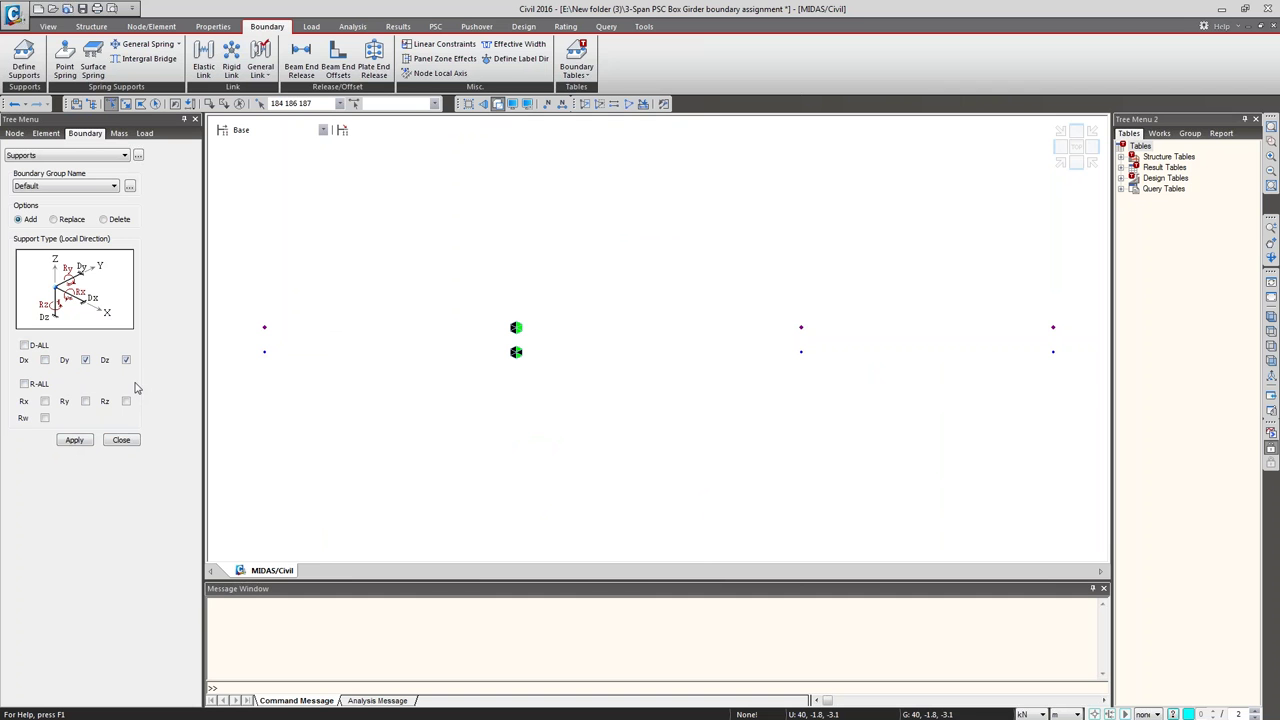
click(69, 446)
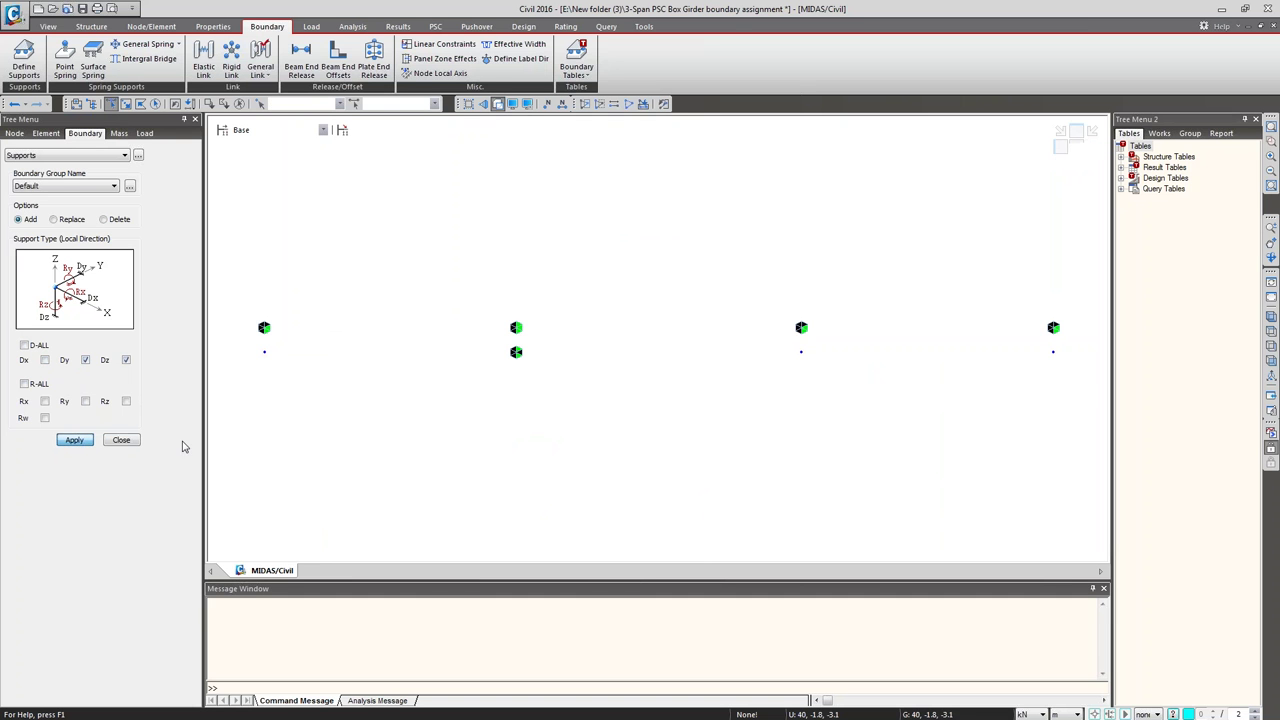
Step: Restrain the lower A1, P2 and A2 nodes (180, 182, 183) in Dz only
drag(248, 342, 285, 388)
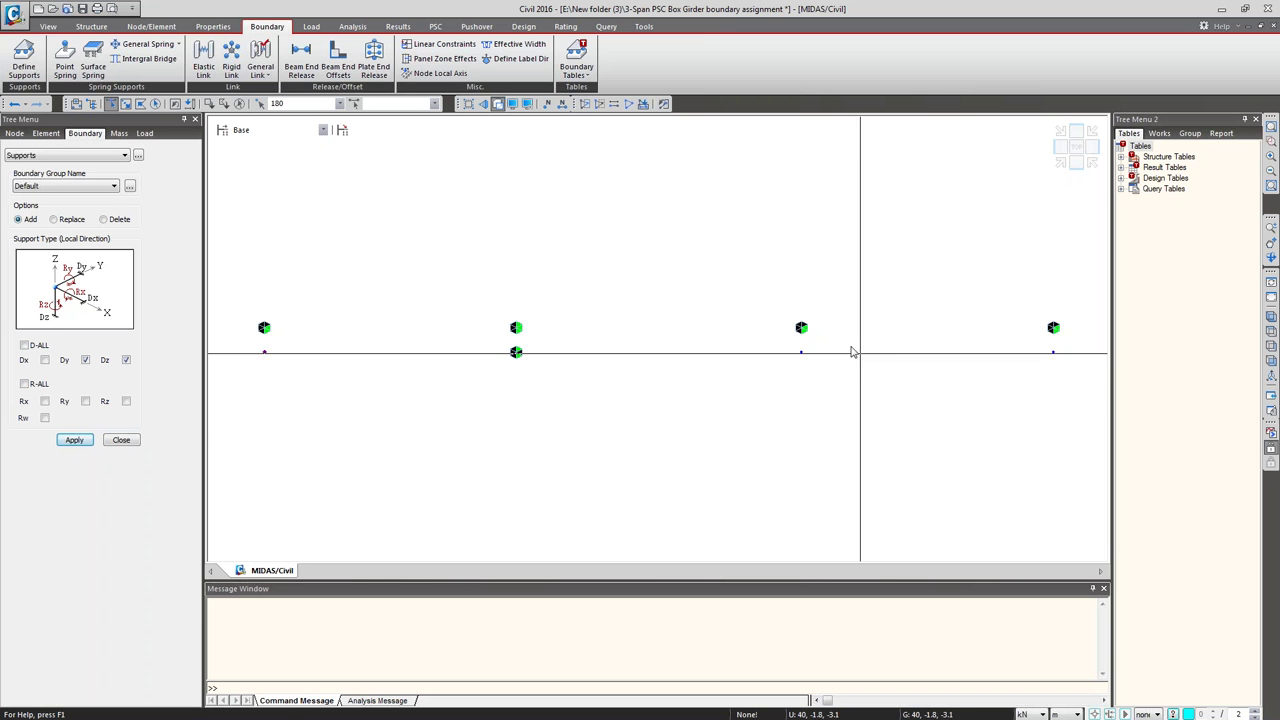
click(801, 352)
click(1053, 352)
drag(1043, 344, 1068, 380)
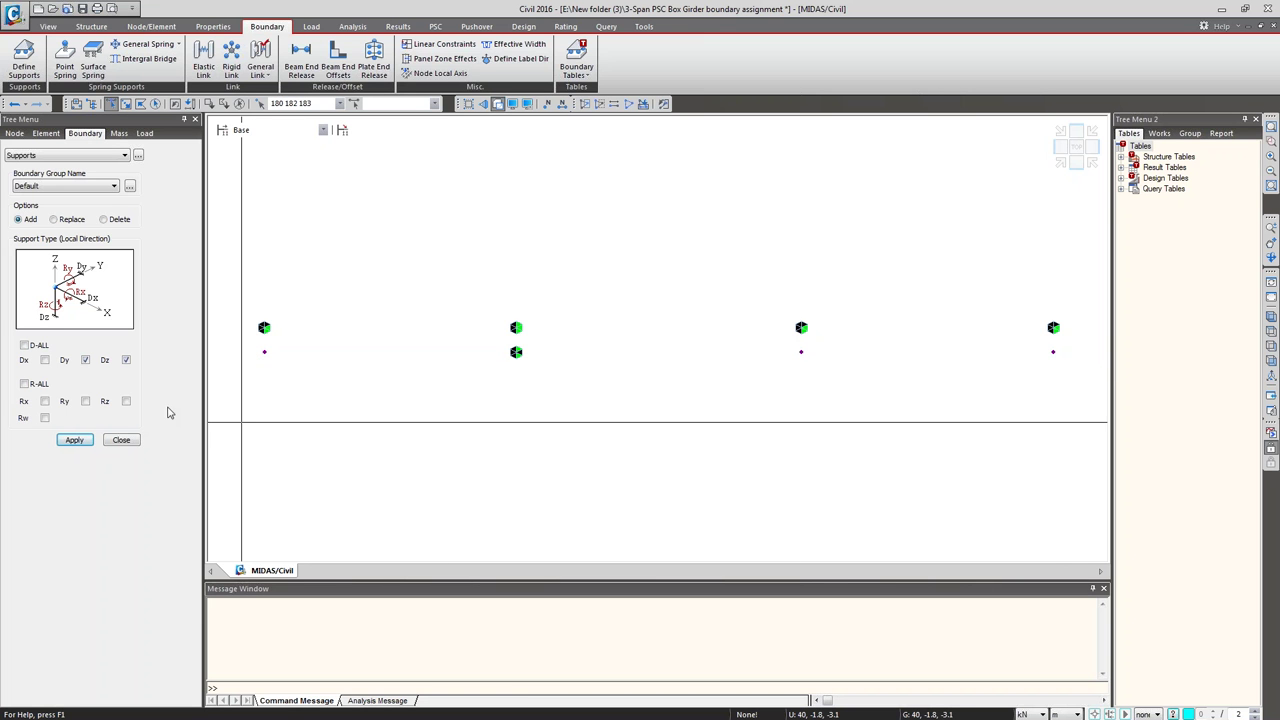
click(27, 346)
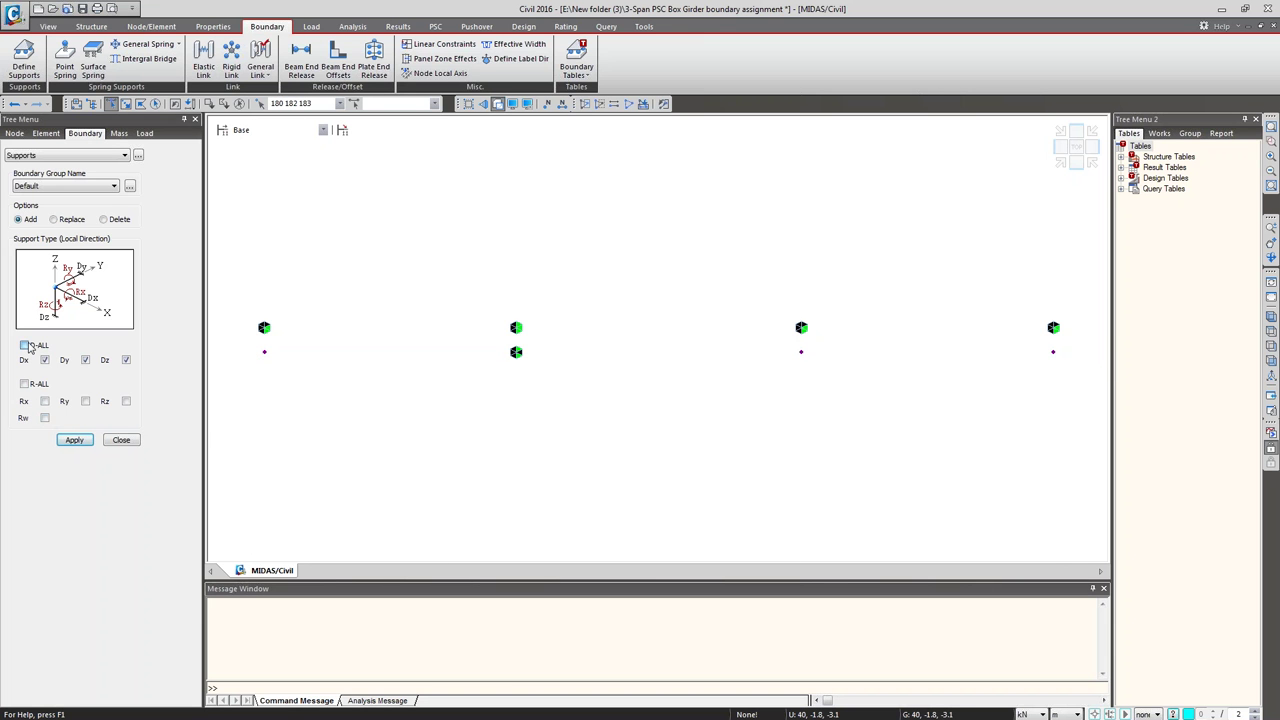
click(86, 361)
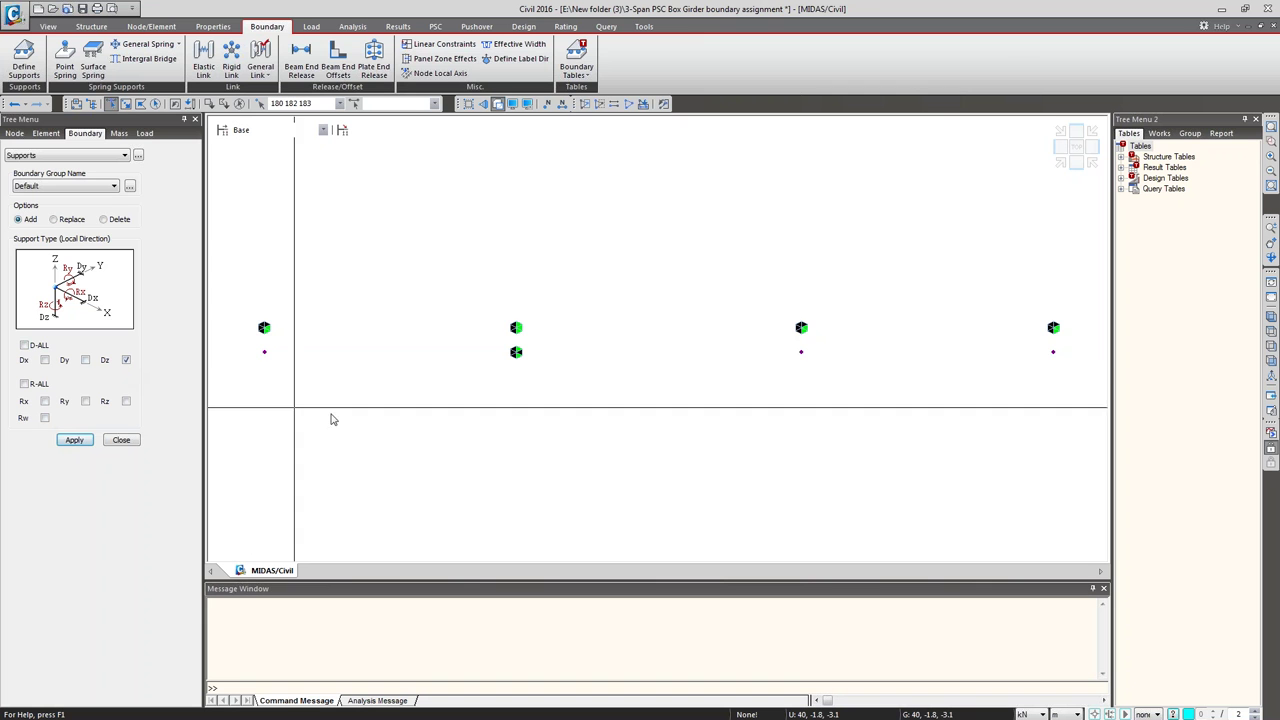
click(68, 441)
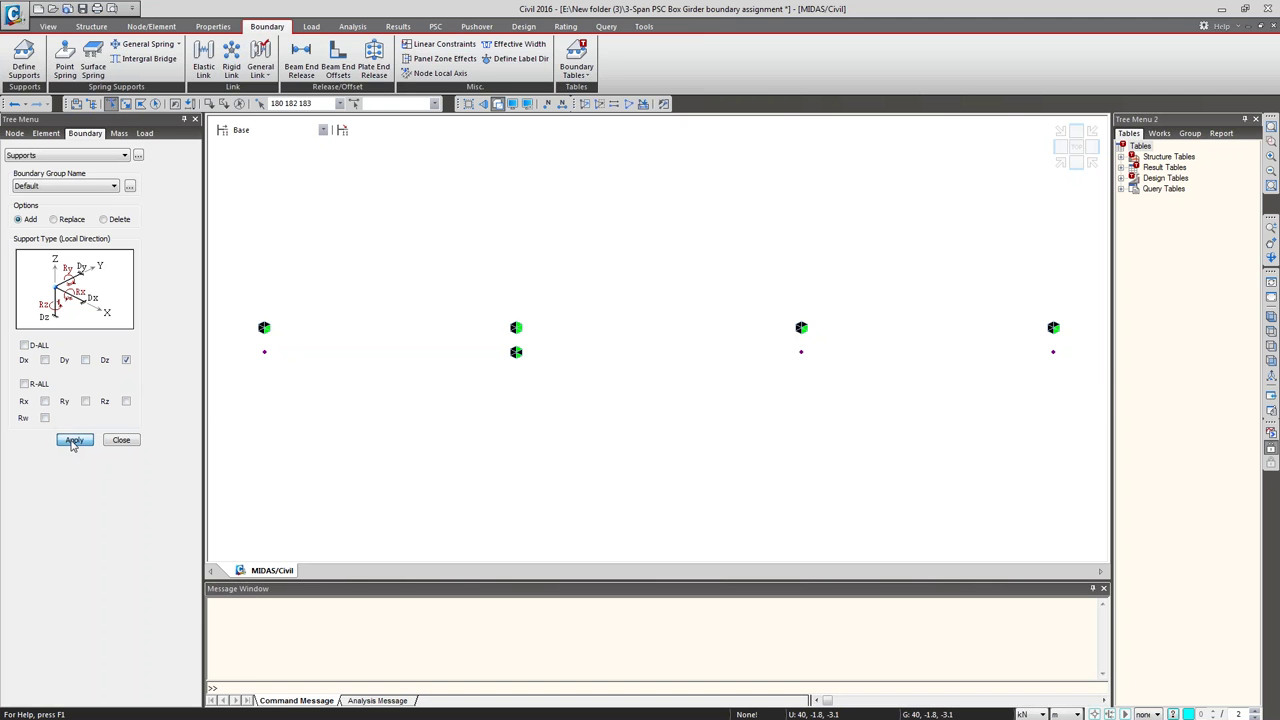
click(1060, 163)
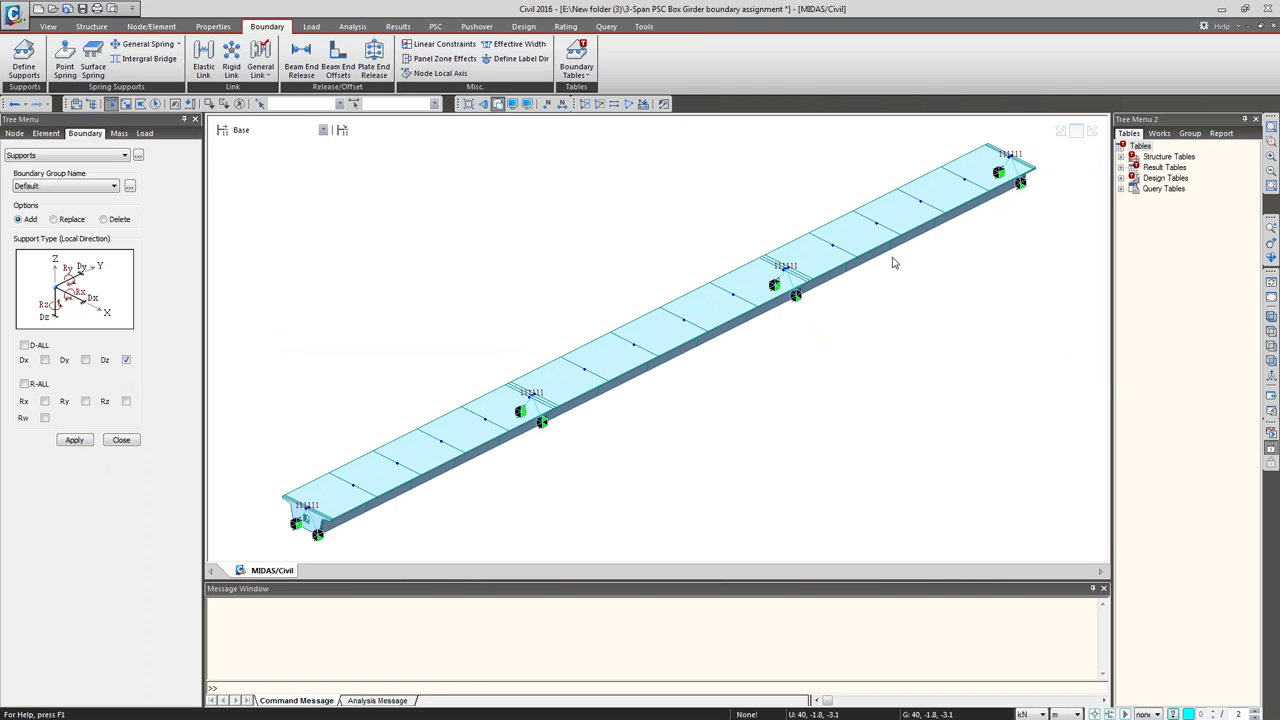
scroll(266, 457, up, 3)
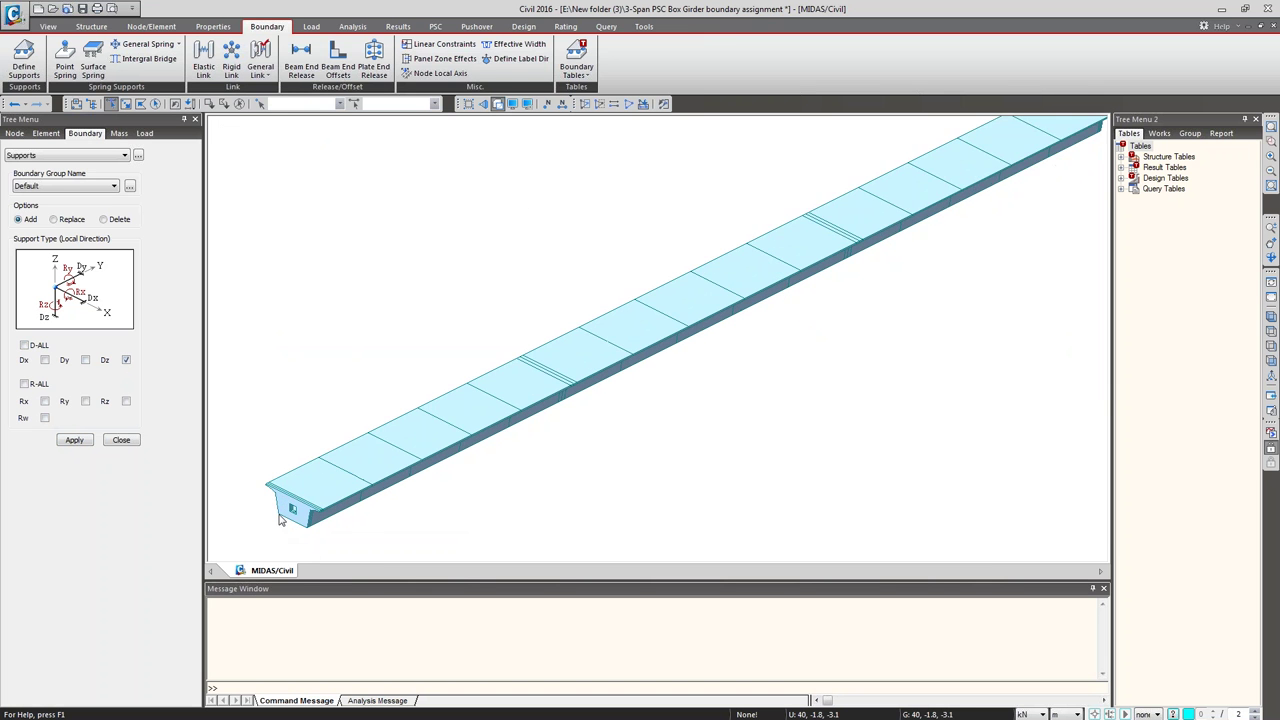
scroll(509, 386, up, 2)
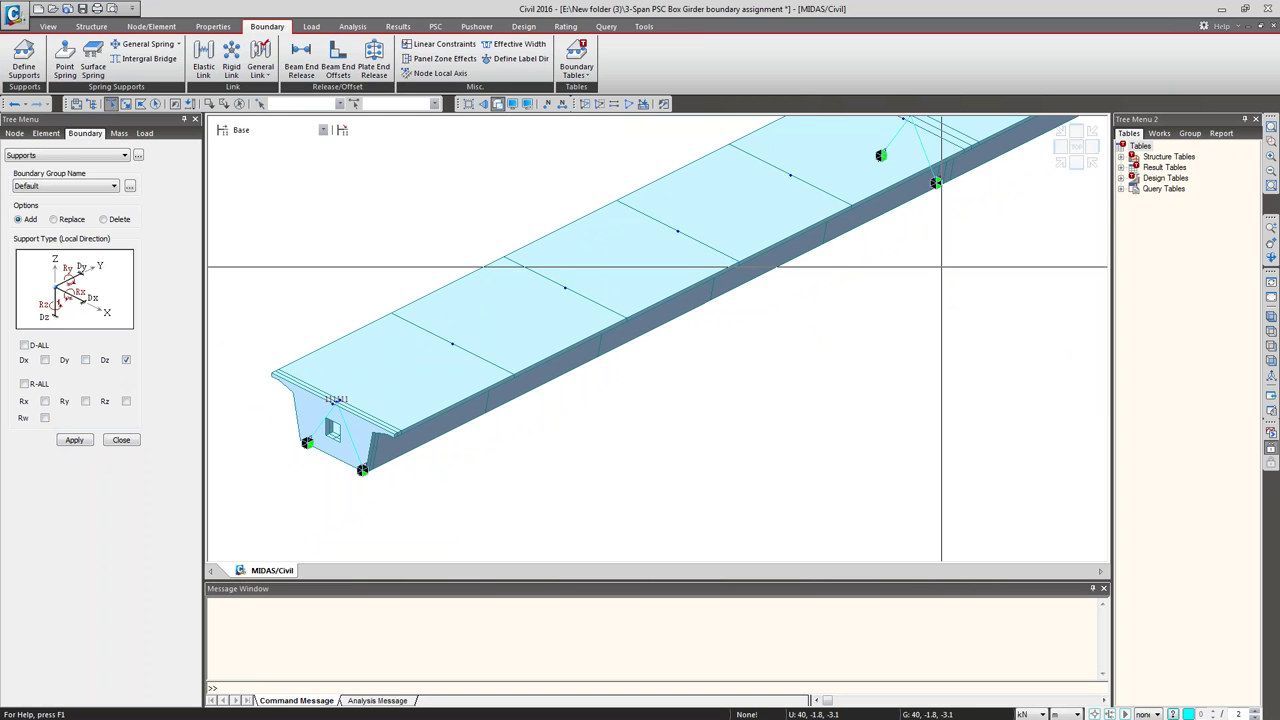
middle_drag(1066, 268, 1025, 316)
middle_drag(932, 295, 866, 354)
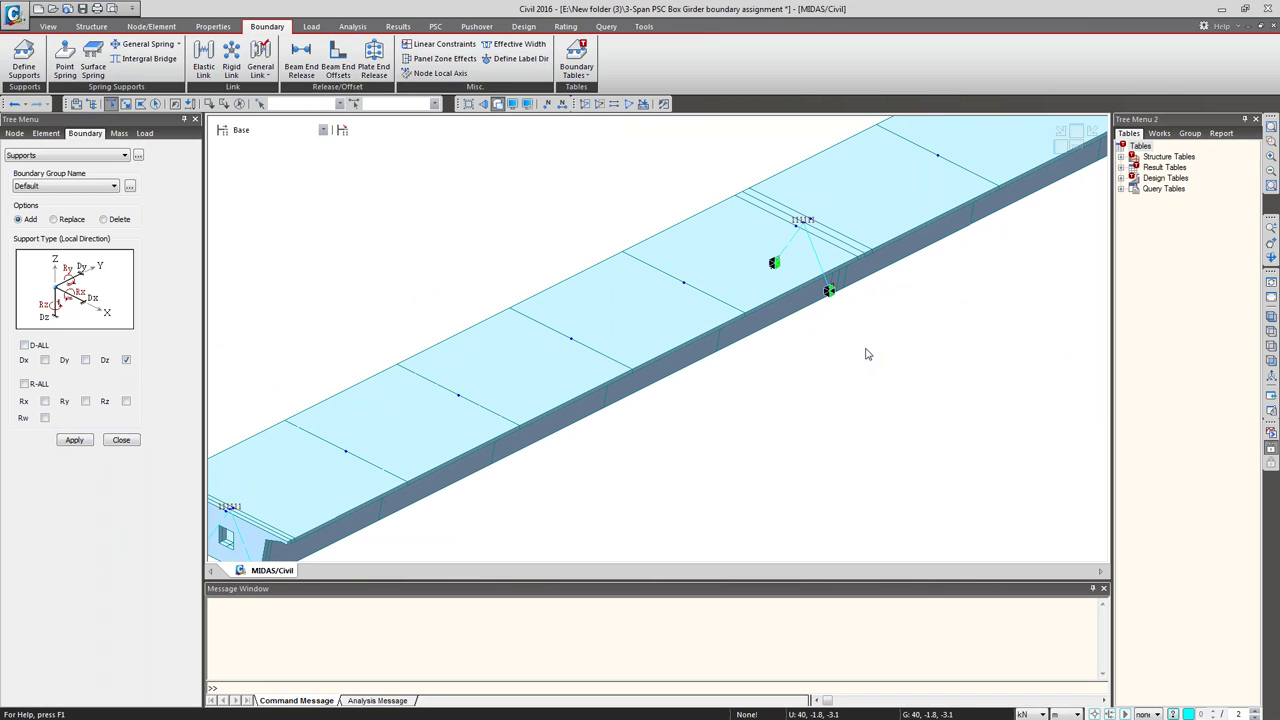
click(1077, 158)
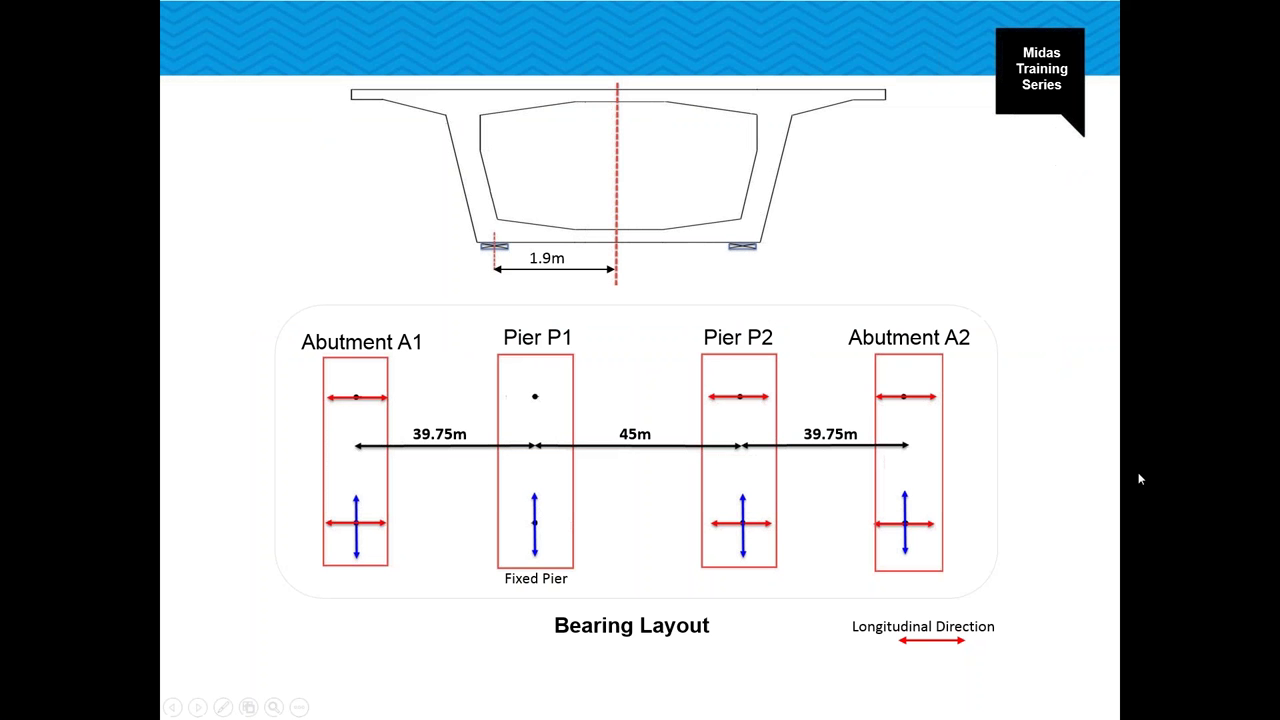
Step: Show the bearing layout slide, then move to the Excel bearing design workbook
key(Right)
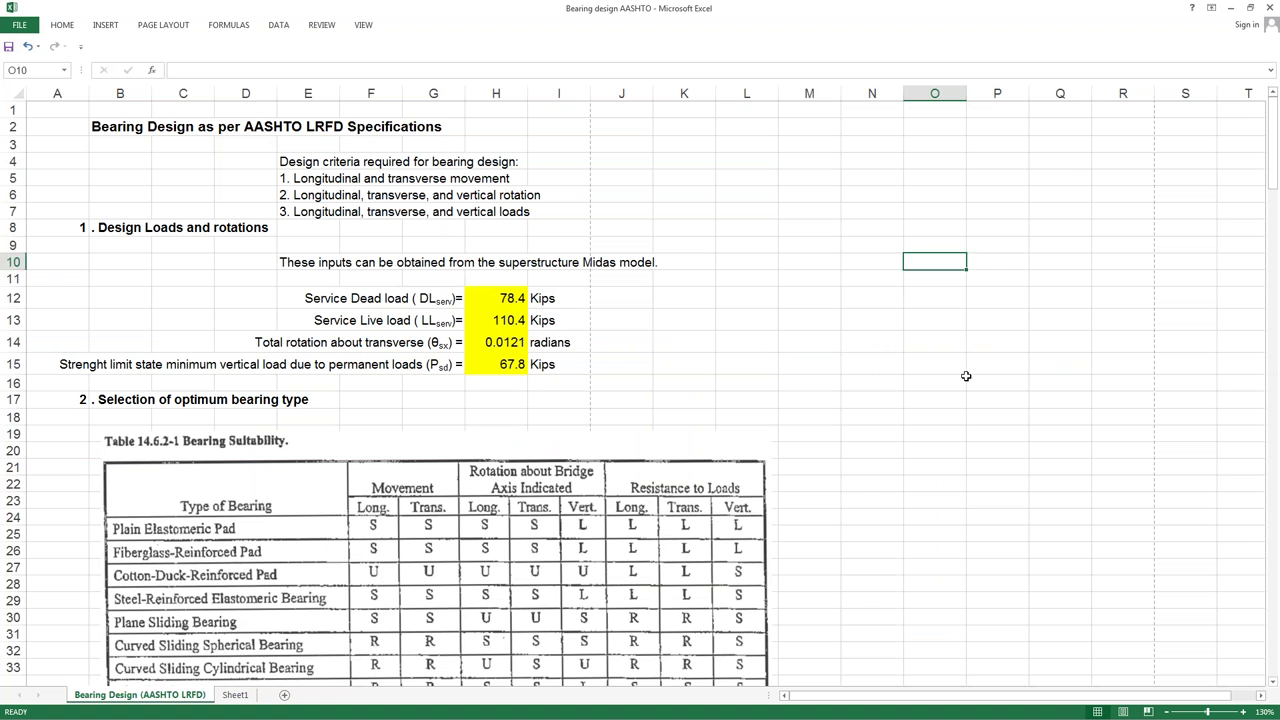
click(922, 382)
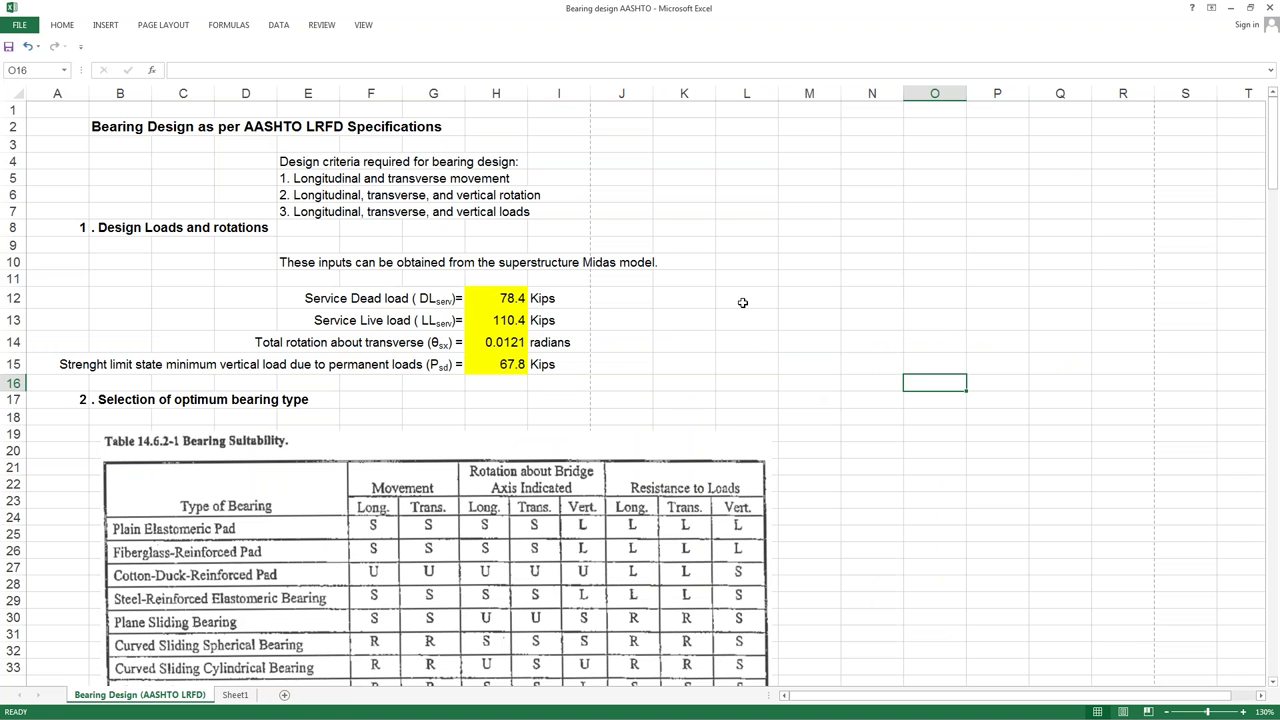
click(490, 299)
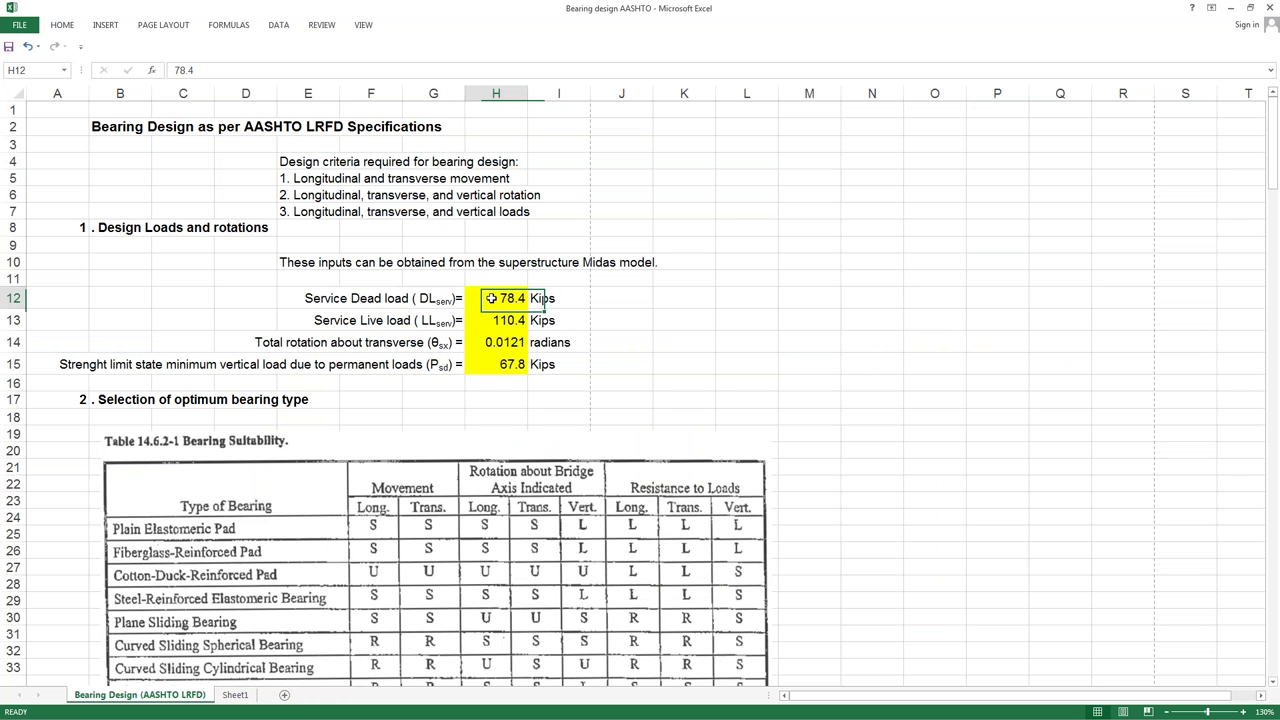
click(496, 318)
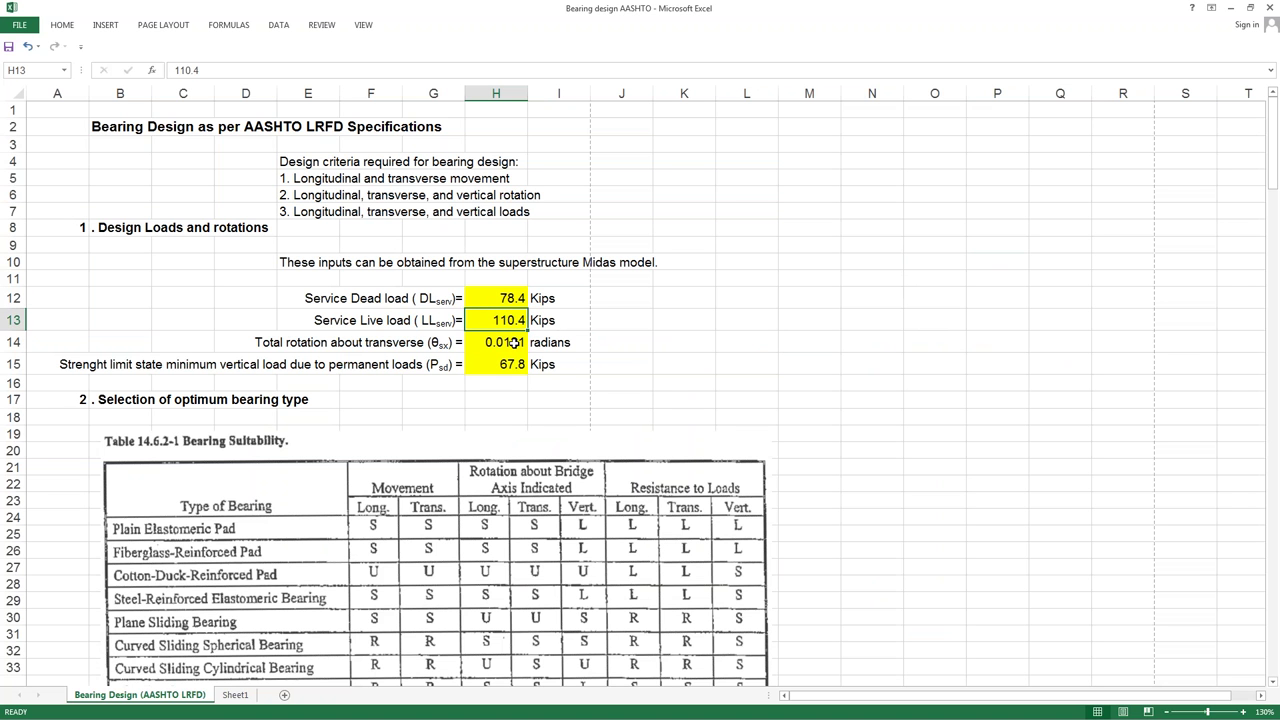
click(514, 344)
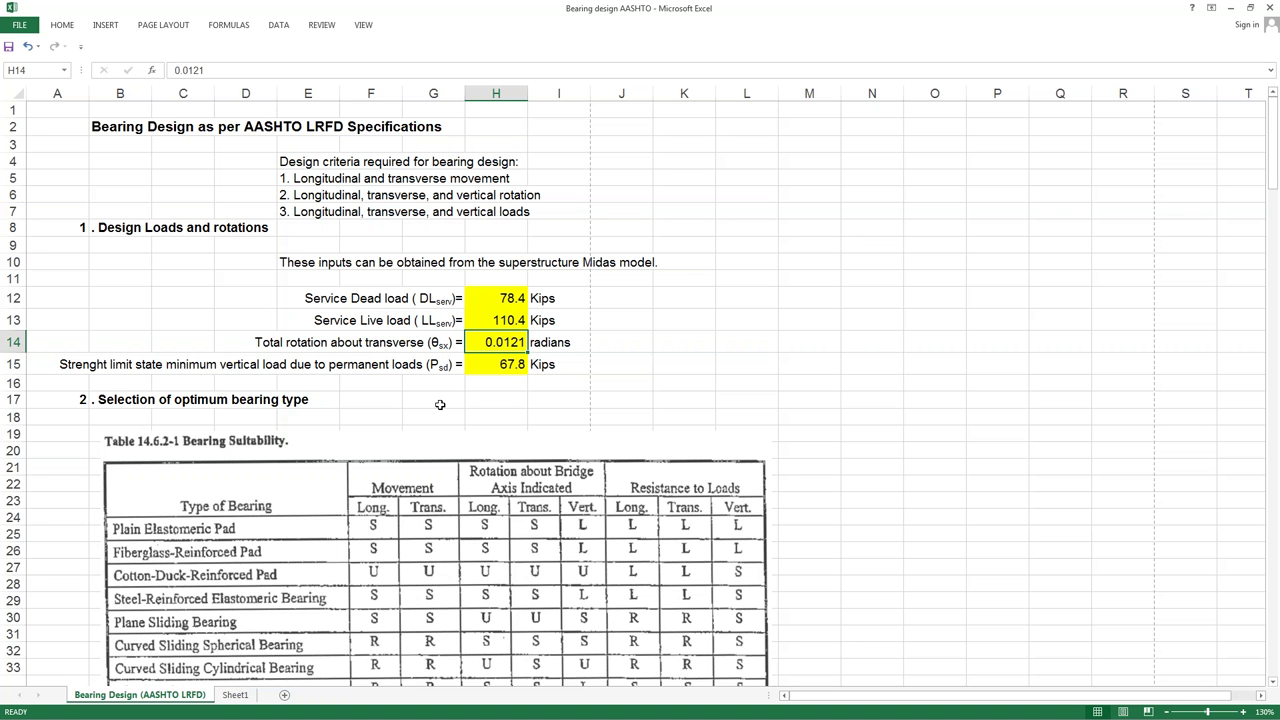
click(113, 367)
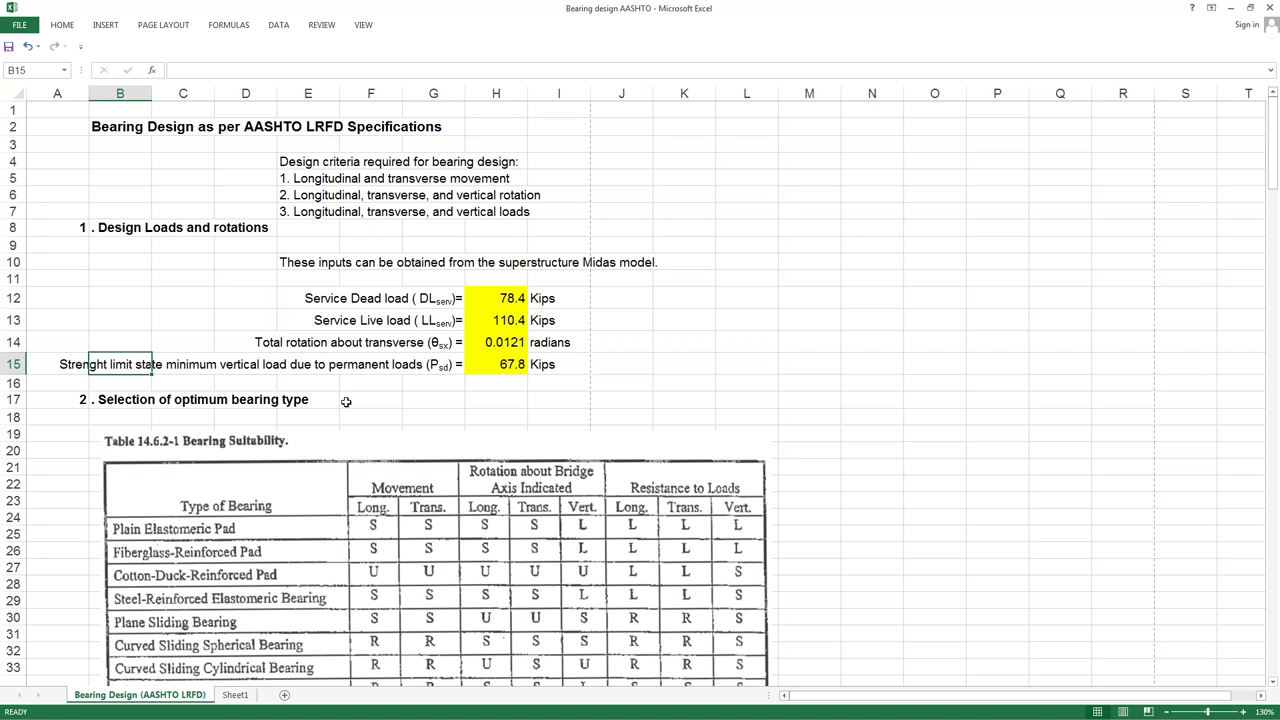
click(497, 368)
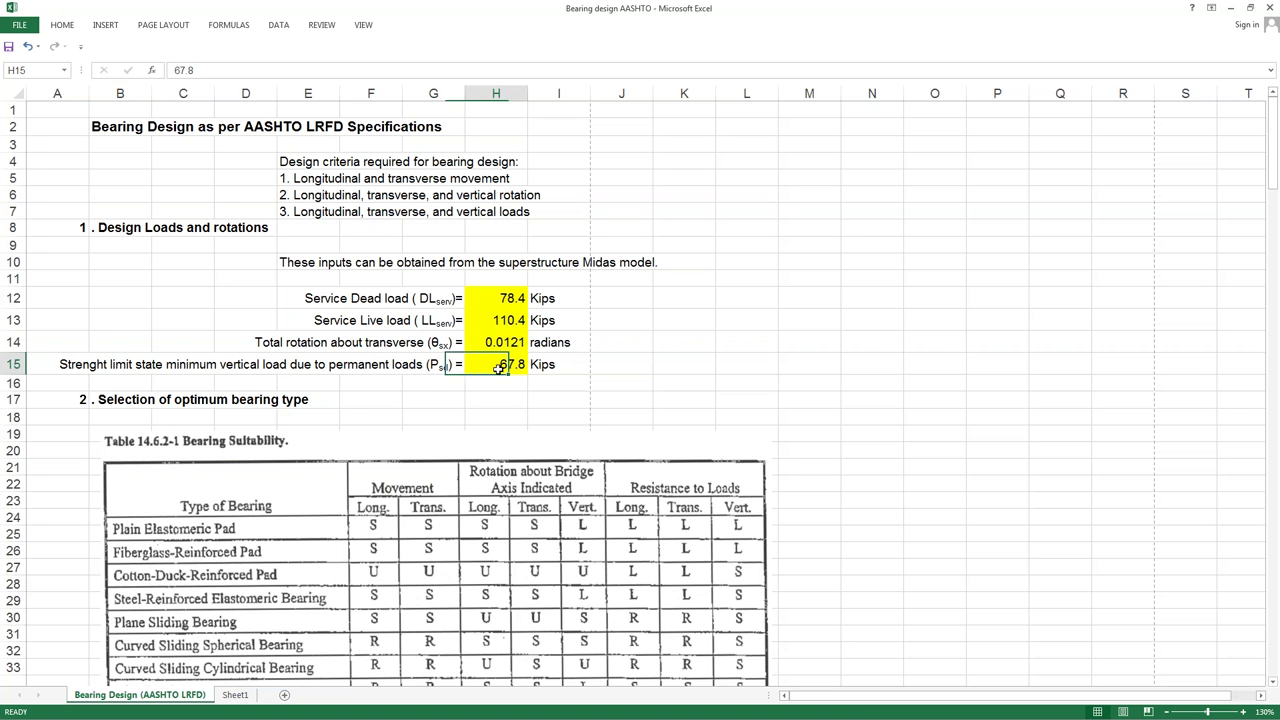
drag(500, 296, 487, 367)
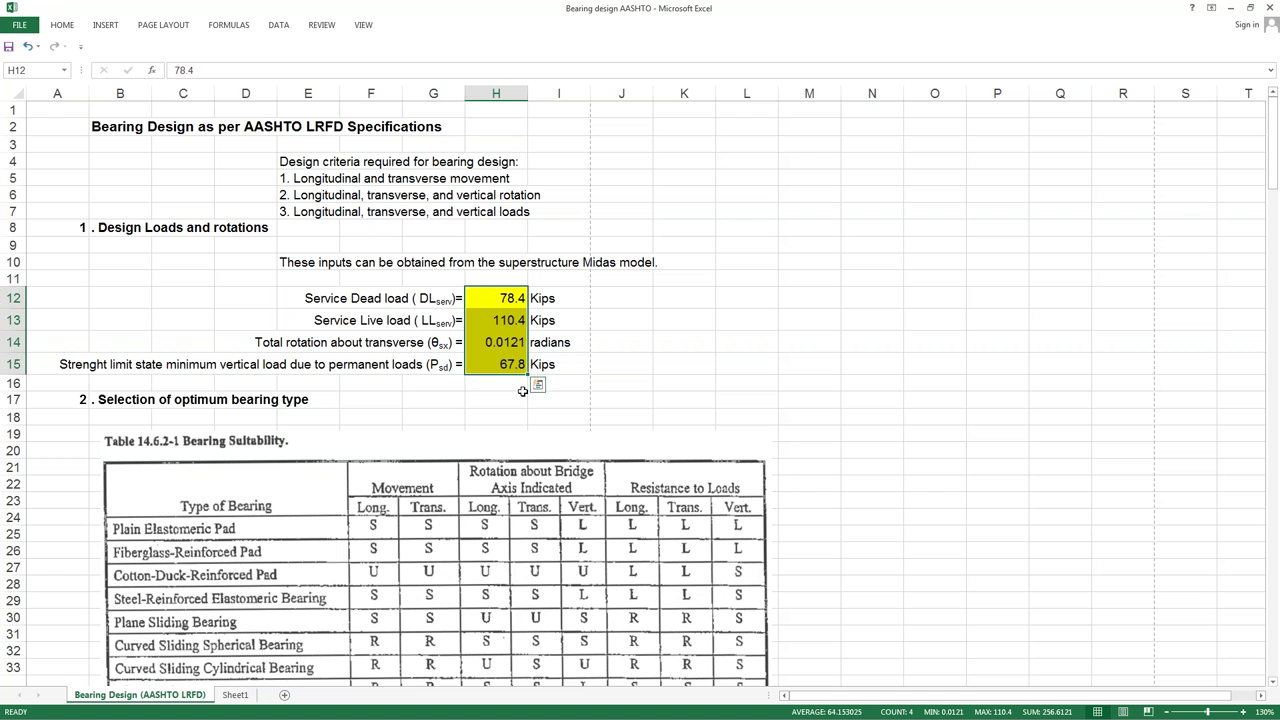
click(495, 399)
drag(505, 300, 492, 366)
click(492, 366)
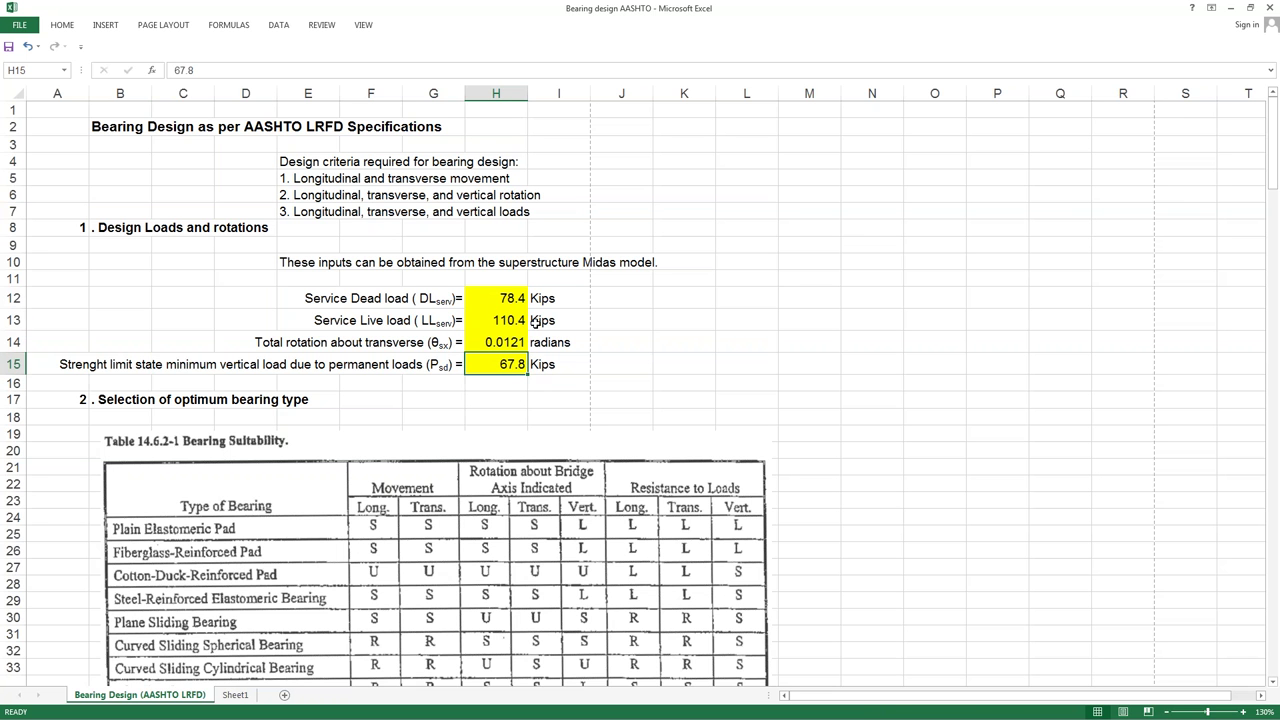
click(602, 348)
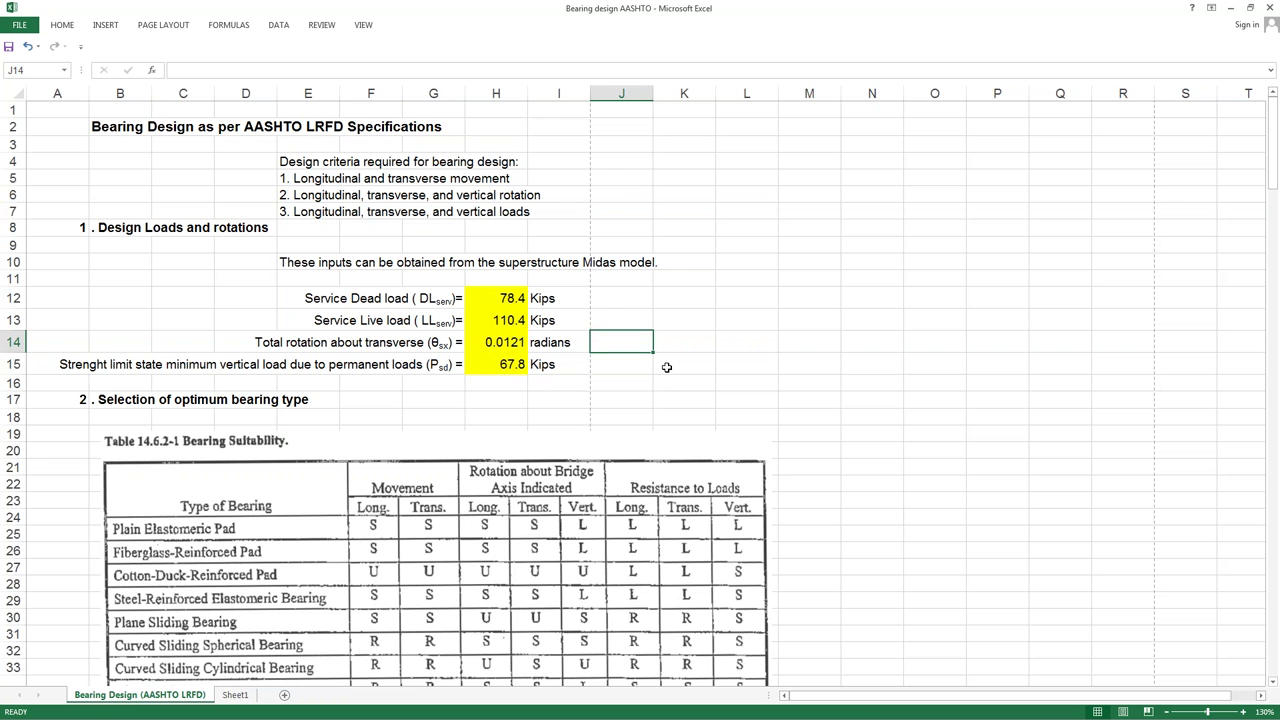
scroll(666, 366, down, 1)
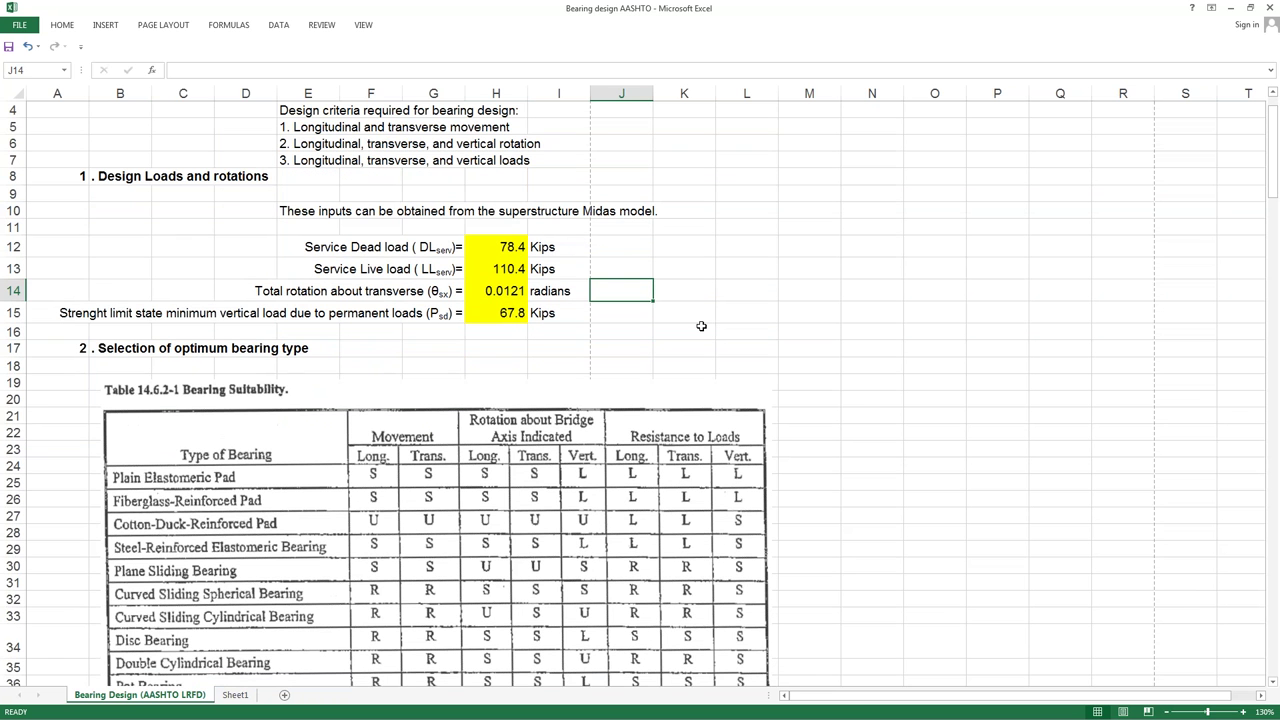
scroll(701, 326, down, 1)
scroll(569, 246, down, 1)
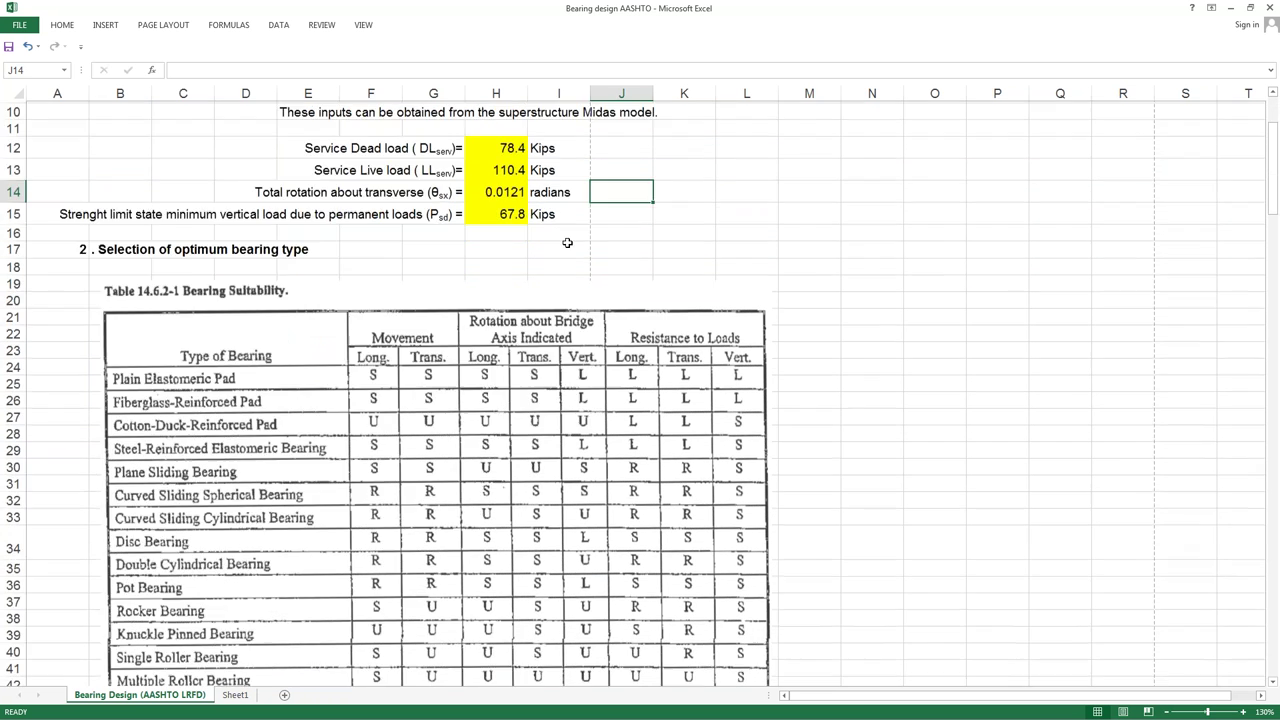
scroll(569, 246, up, 2)
drag(496, 247, 496, 318)
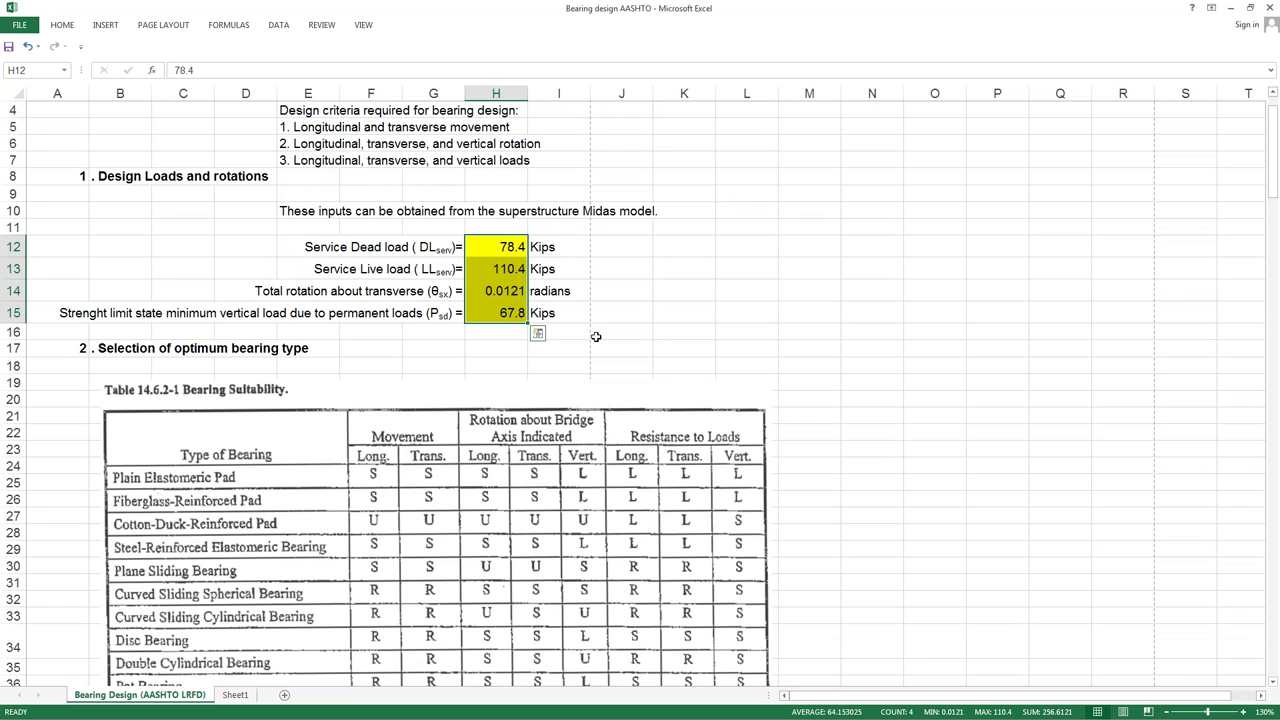
Step: Scroll past Table 14.6.2-1 to the preliminary 14 × 15 in, 9-layer bearing properties
scroll(792, 350, down, 4)
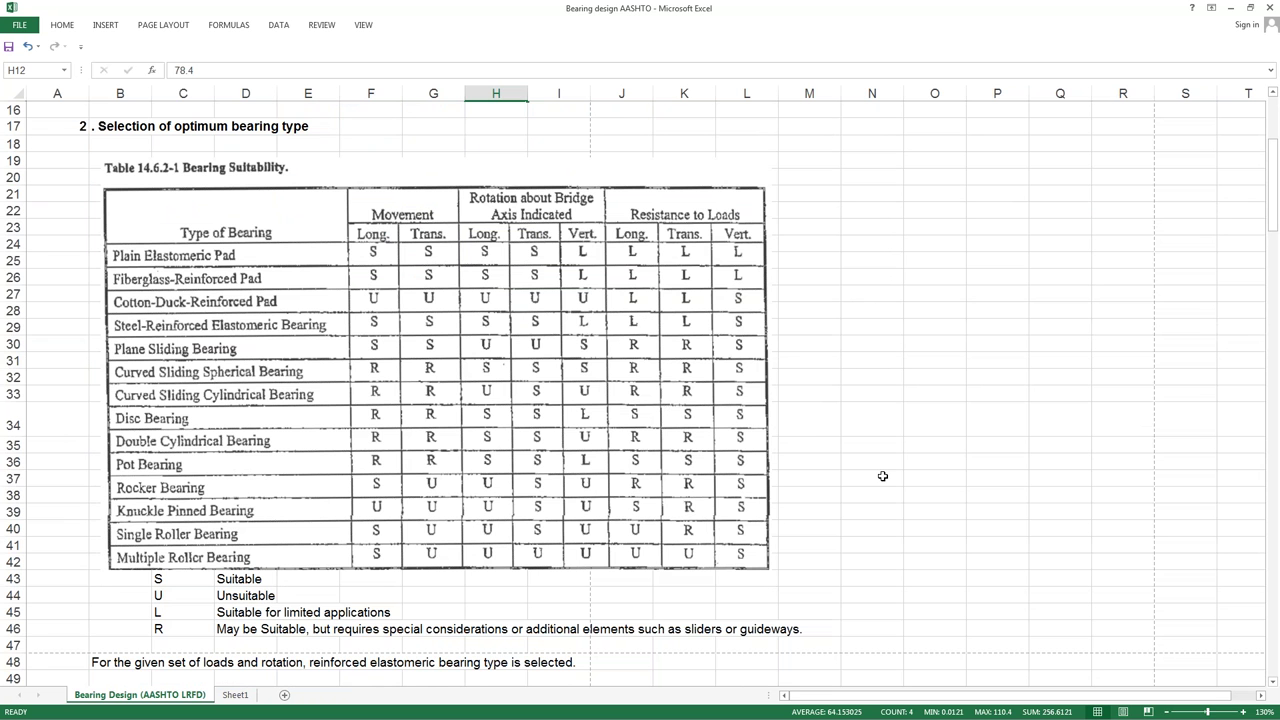
scroll(882, 476, down, 1)
scroll(882, 476, down, 2)
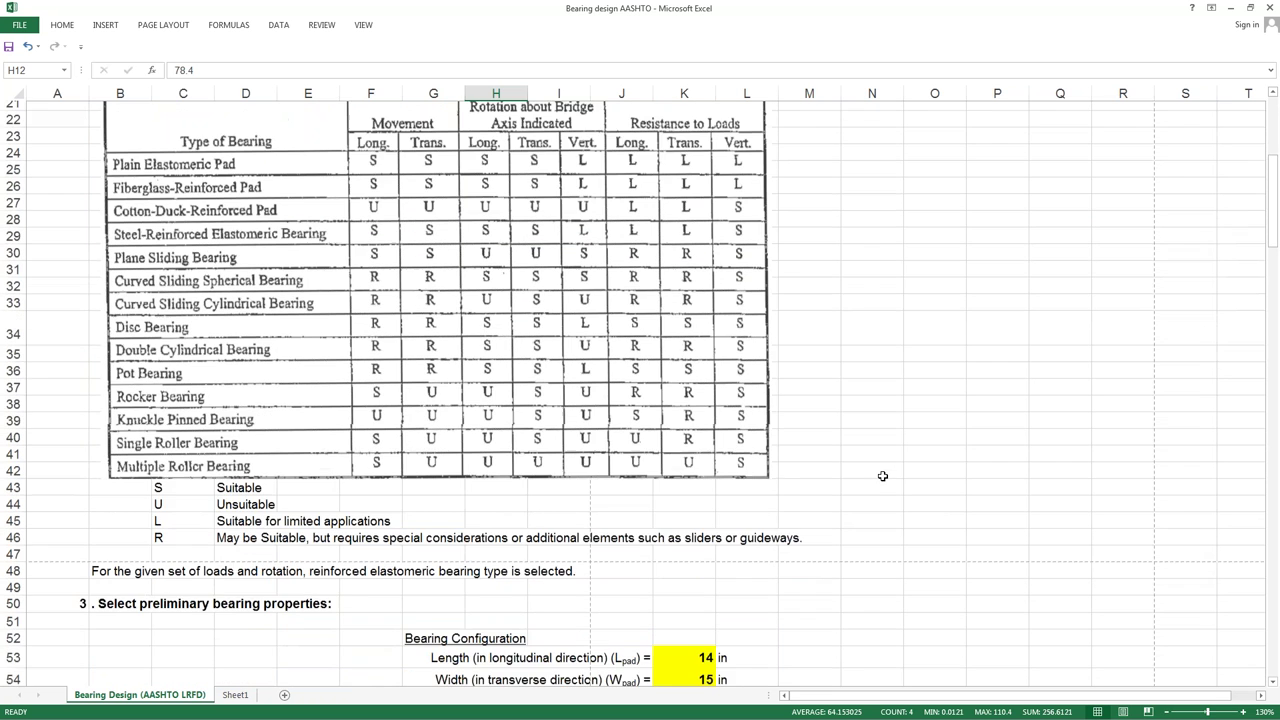
scroll(160, 507, down, 1)
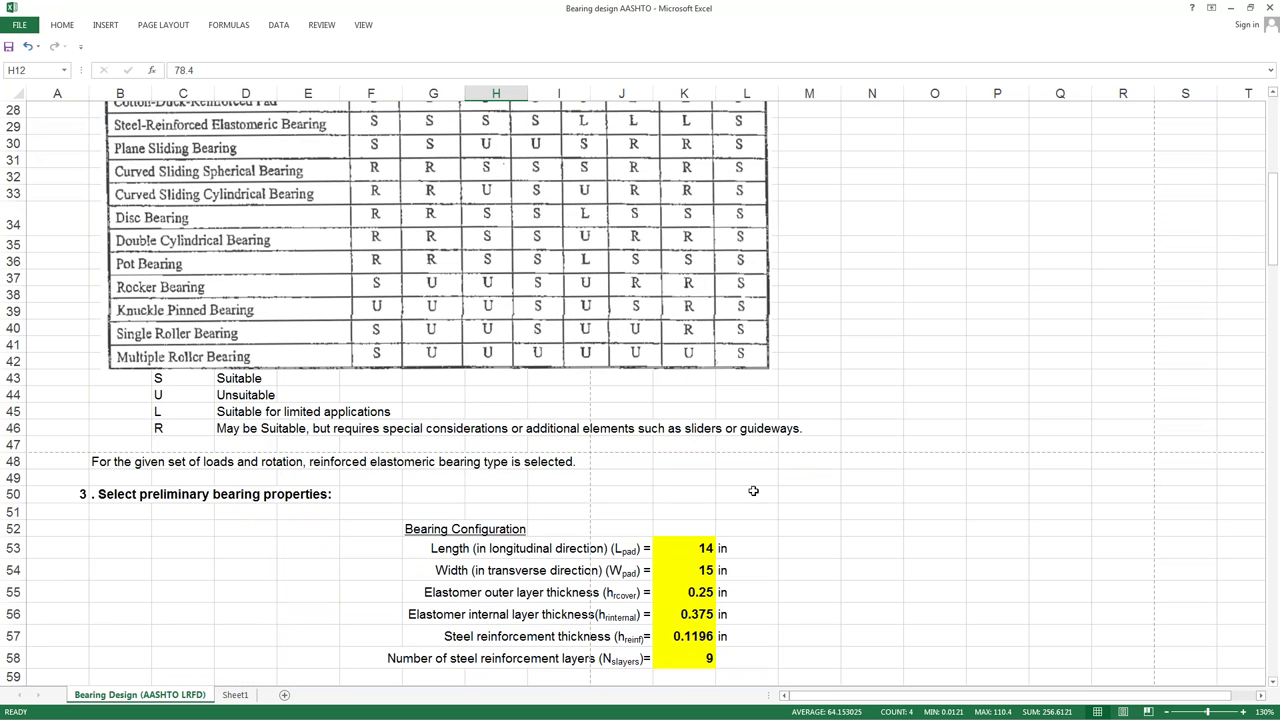
scroll(753, 491, down, 1)
scroll(753, 491, down, 4)
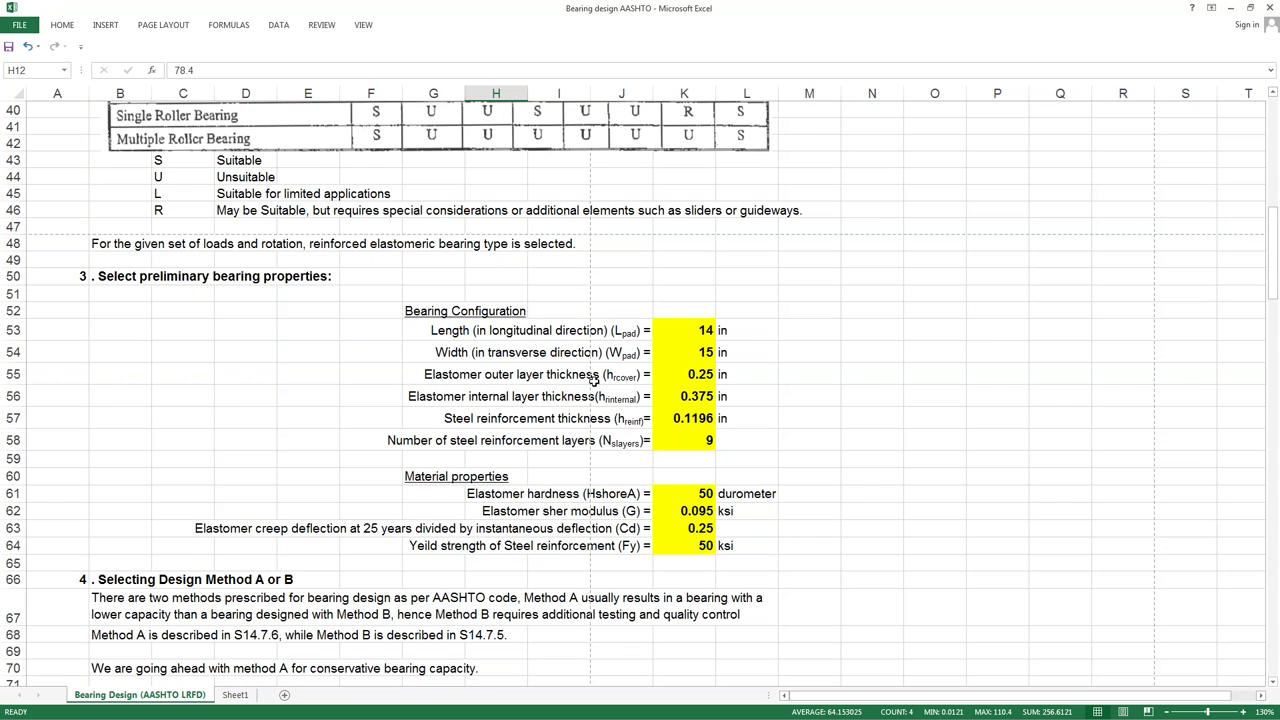
scroll(594, 378, down, 2)
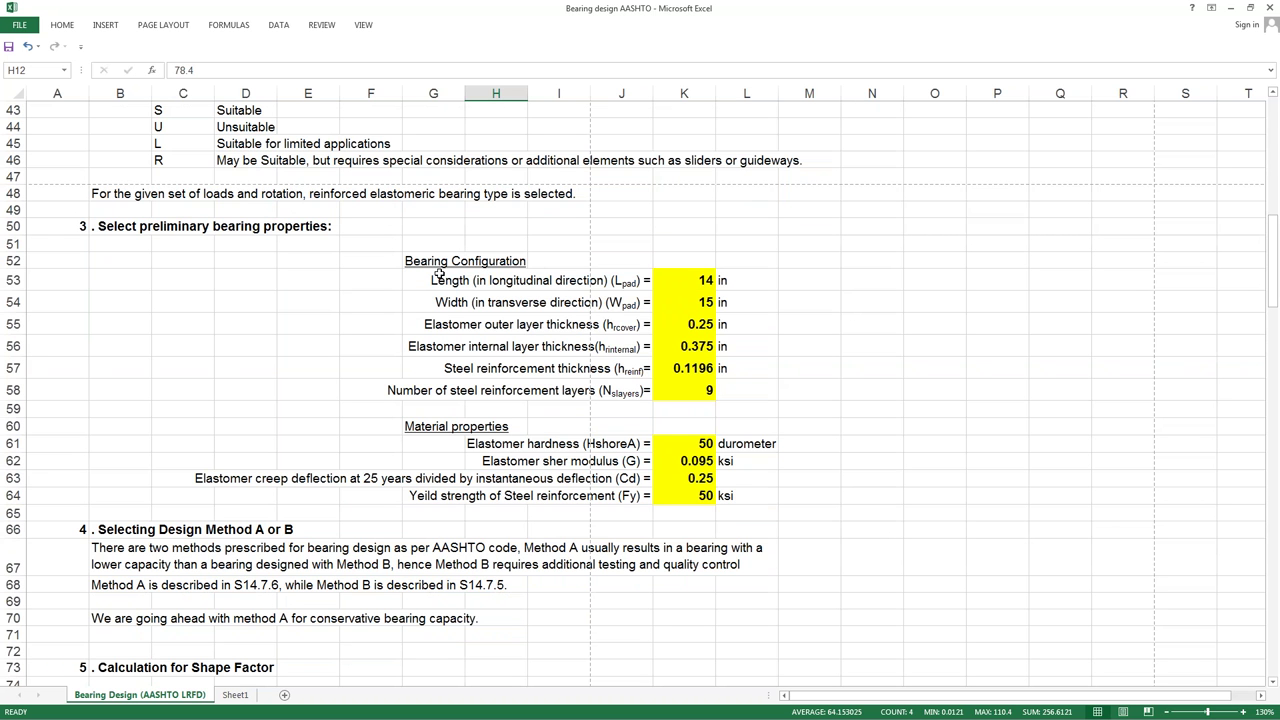
click(682, 286)
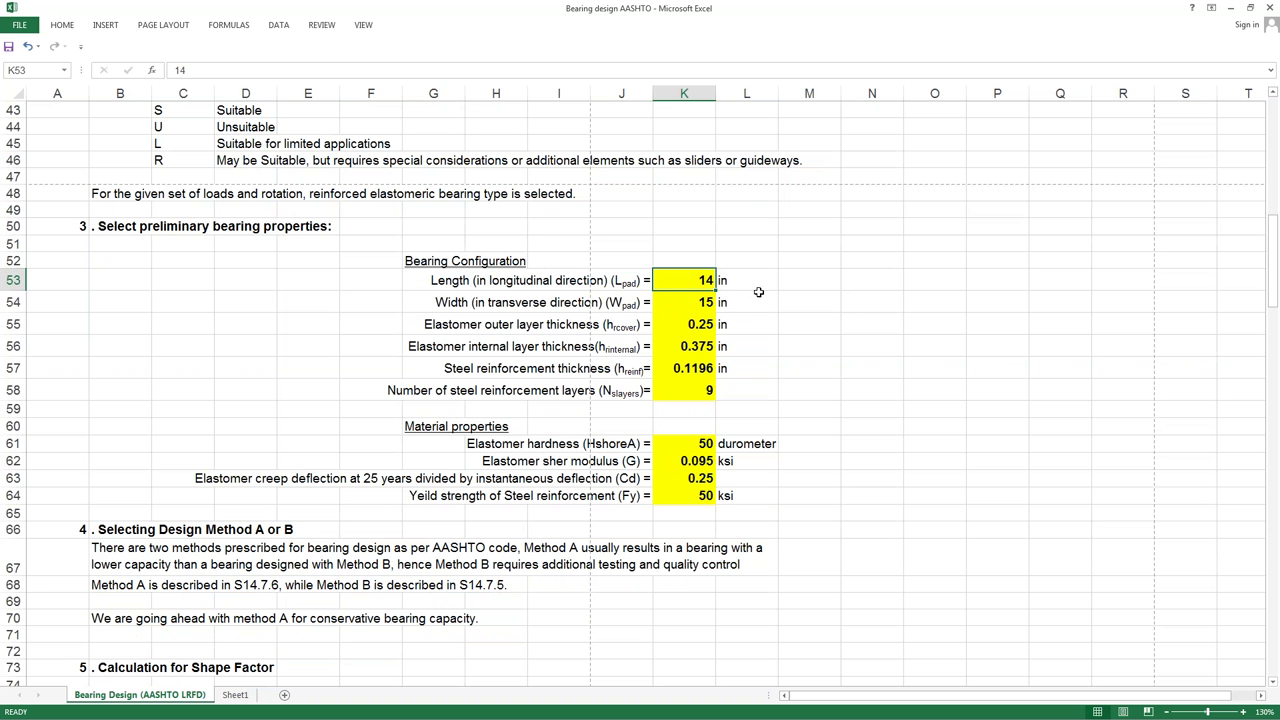
click(672, 302)
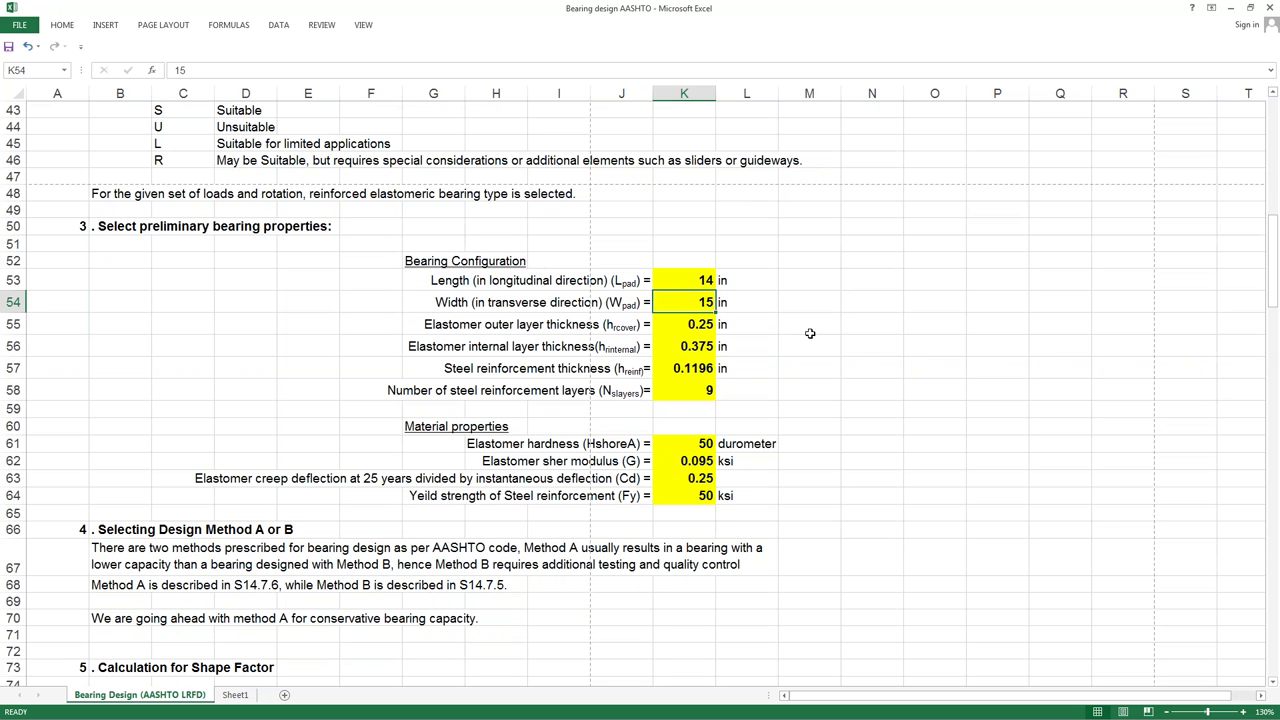
click(690, 322)
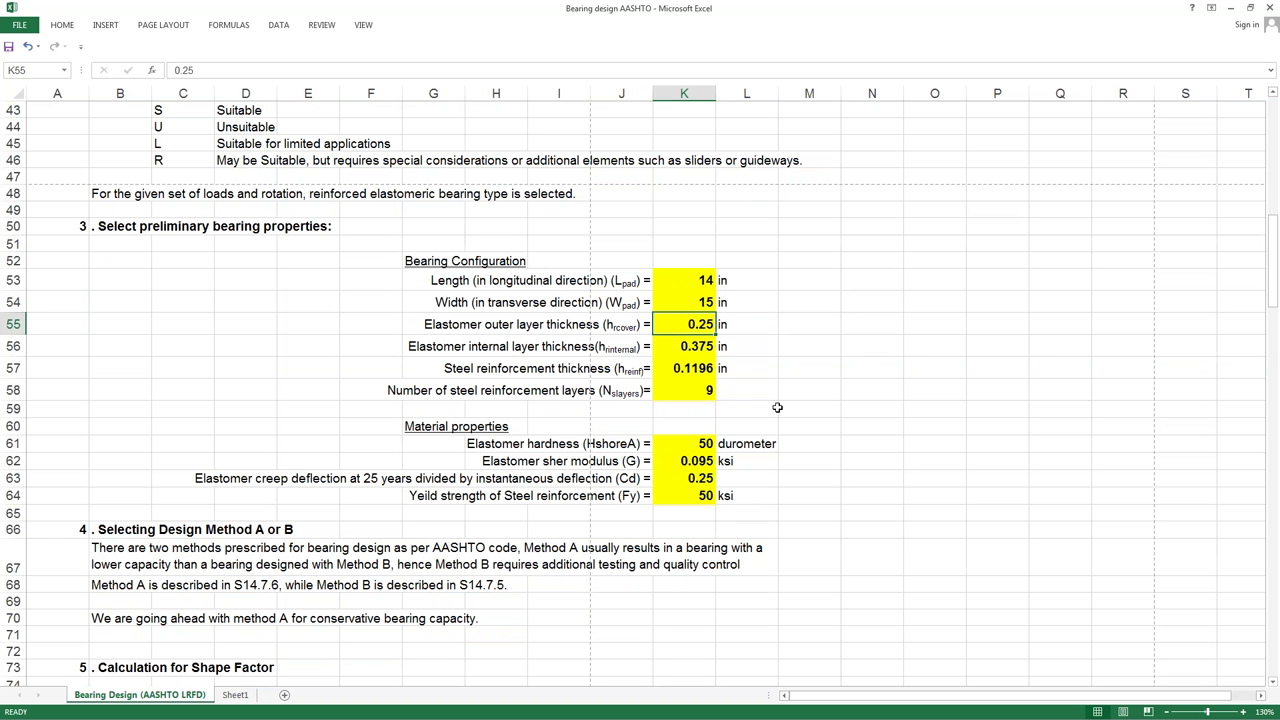
click(697, 346)
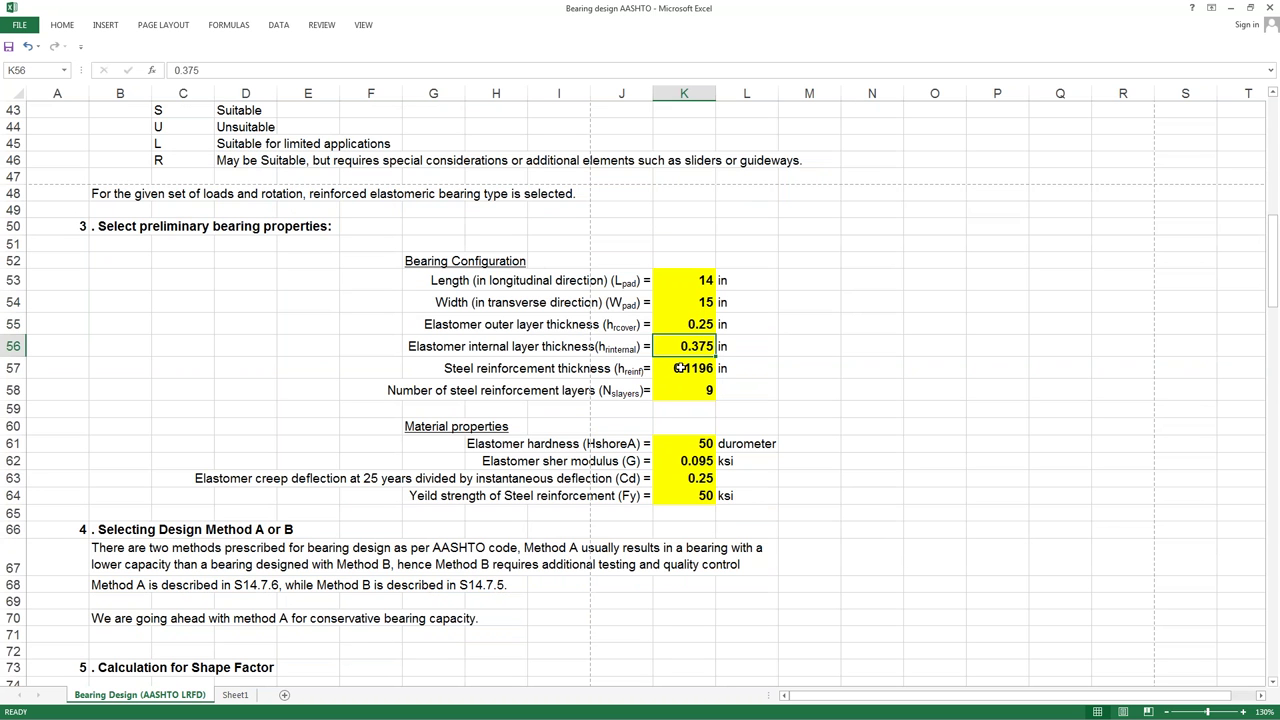
click(681, 368)
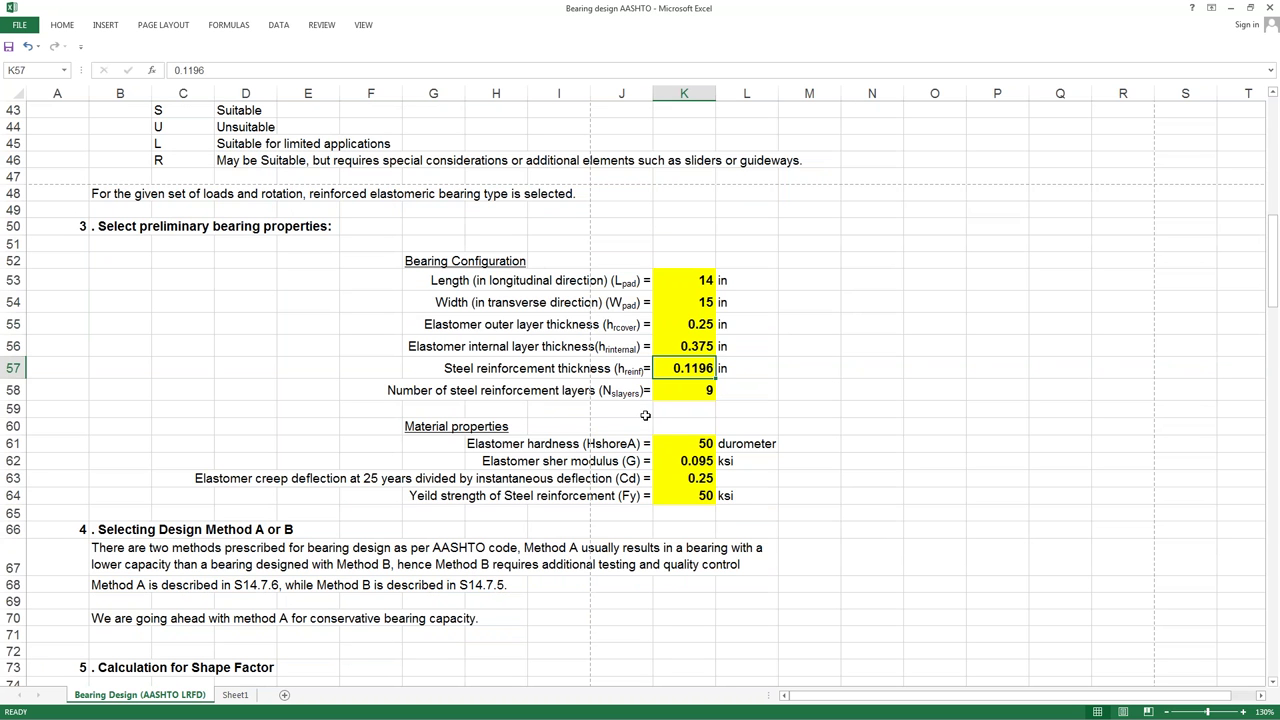
click(701, 390)
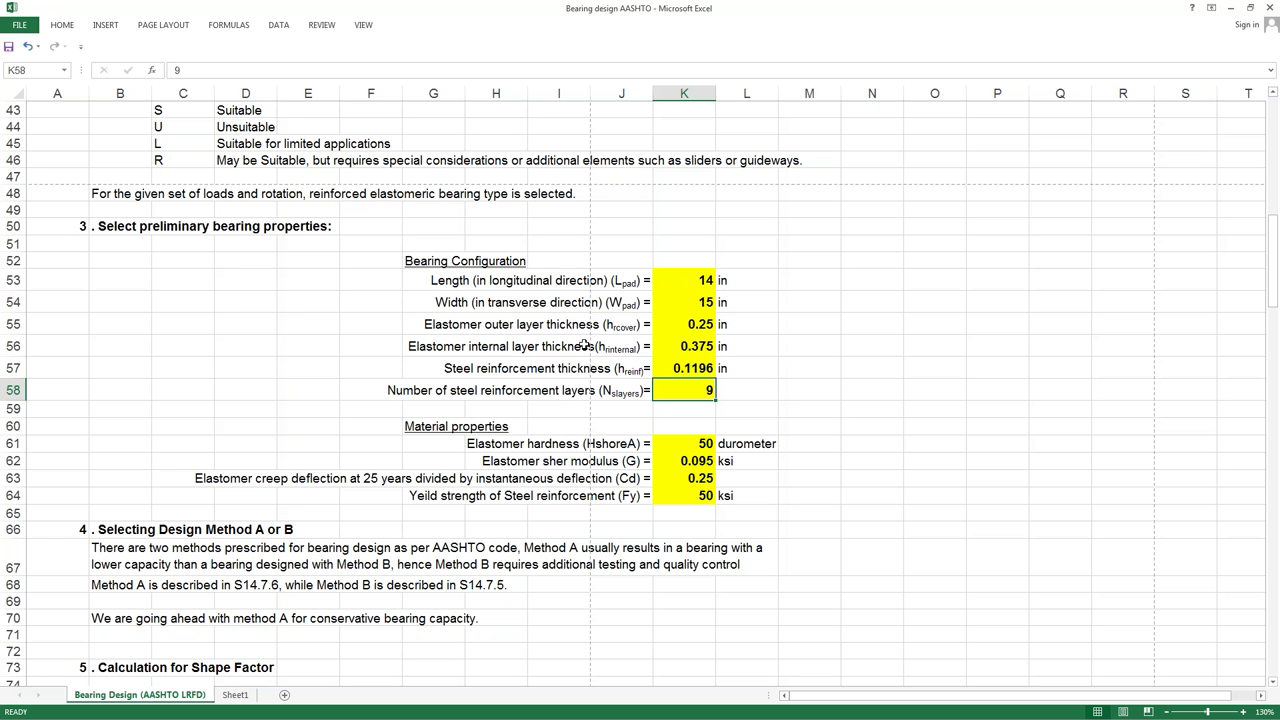
click(440, 324)
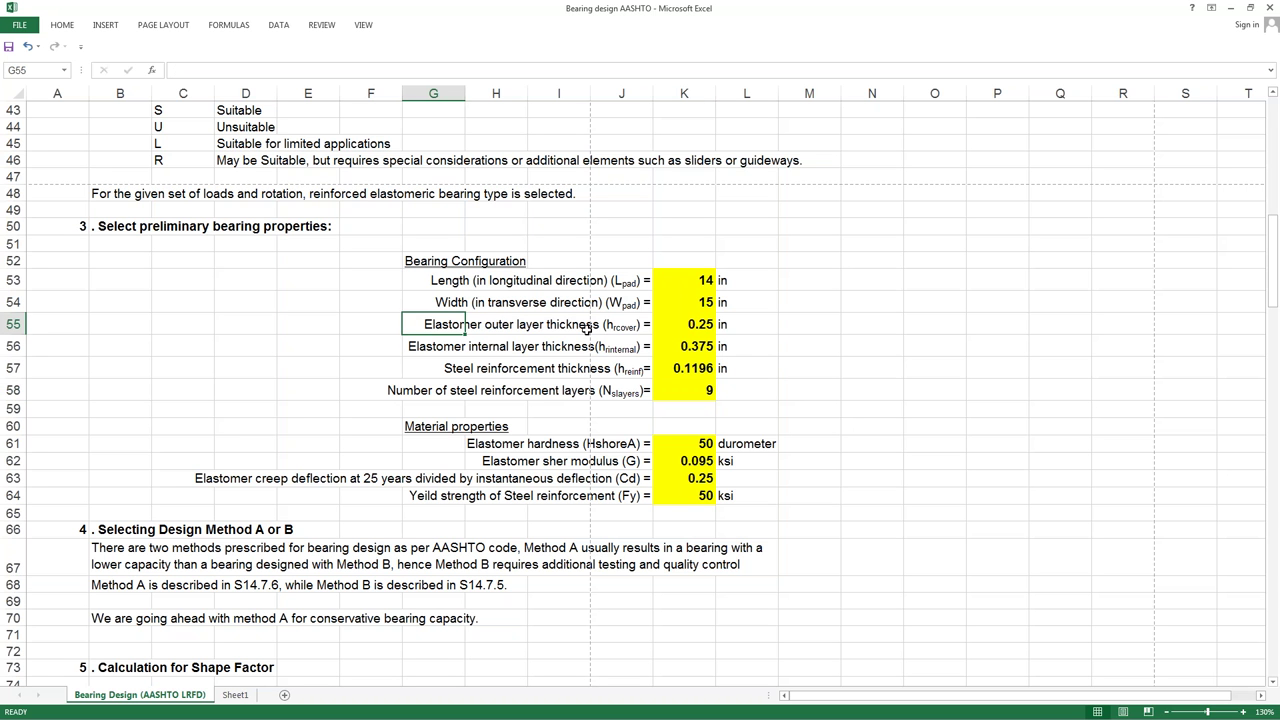
click(686, 326)
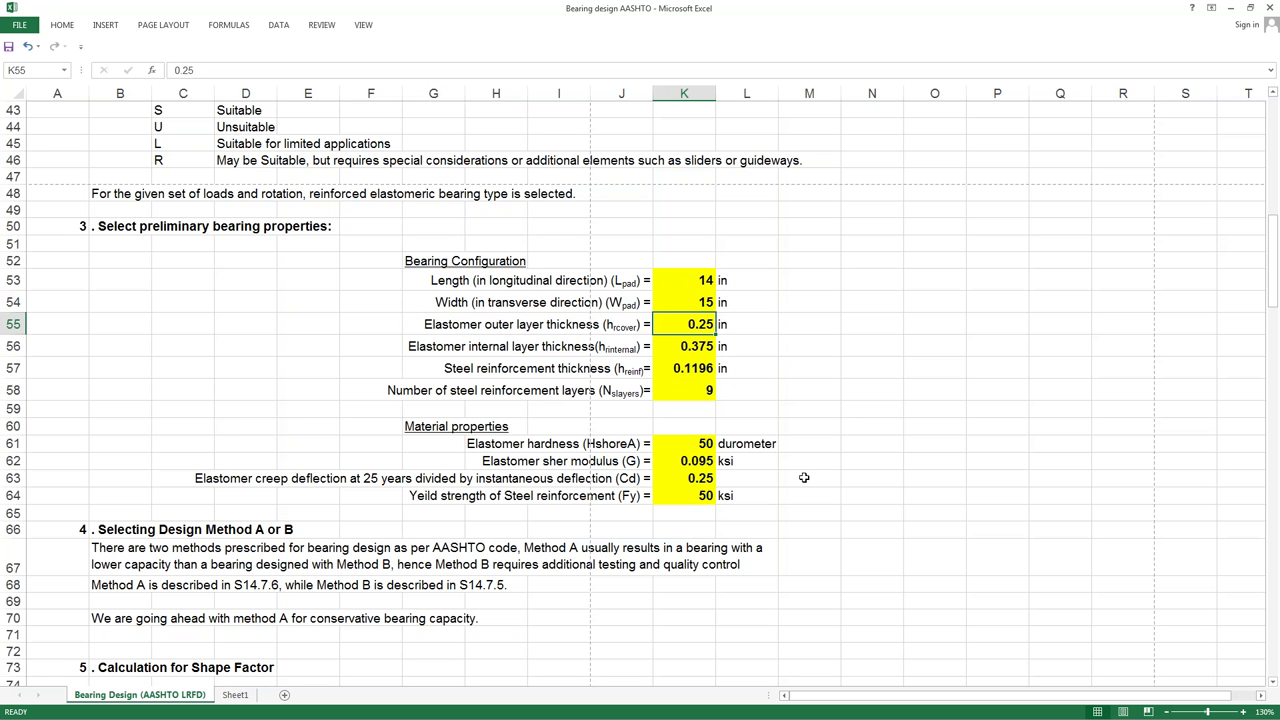
scroll(805, 477, down, 1)
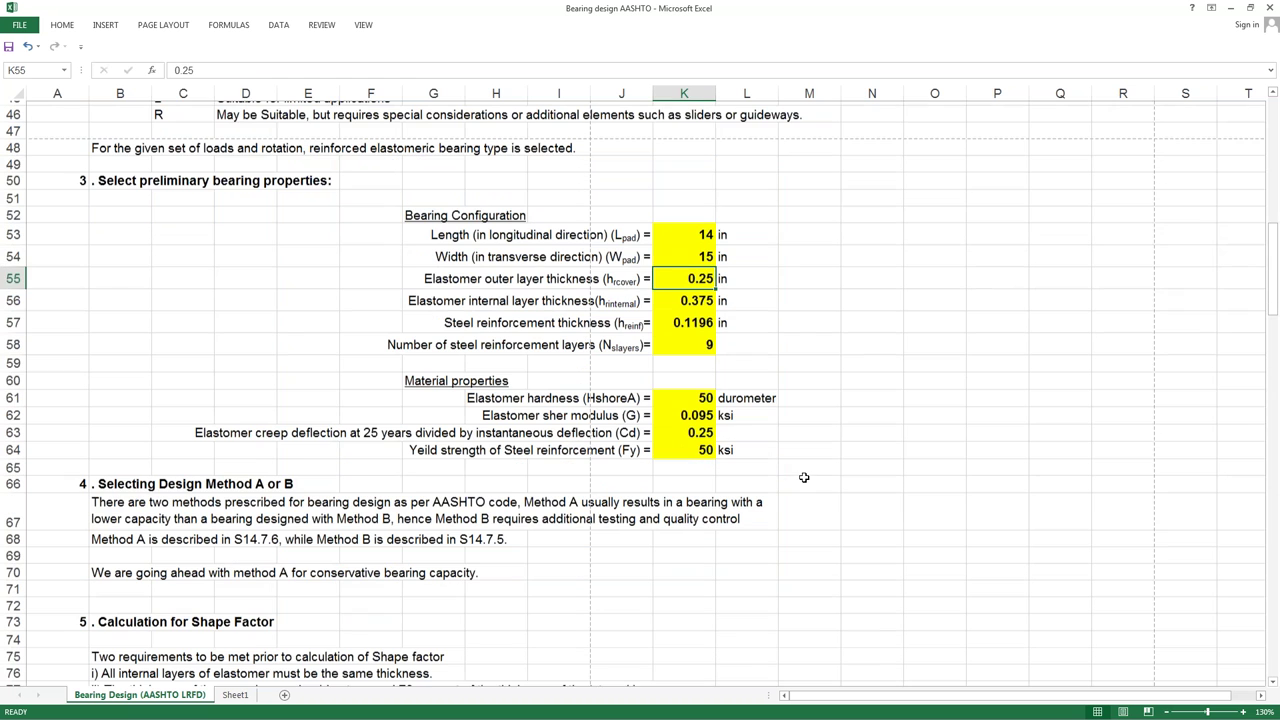
click(460, 376)
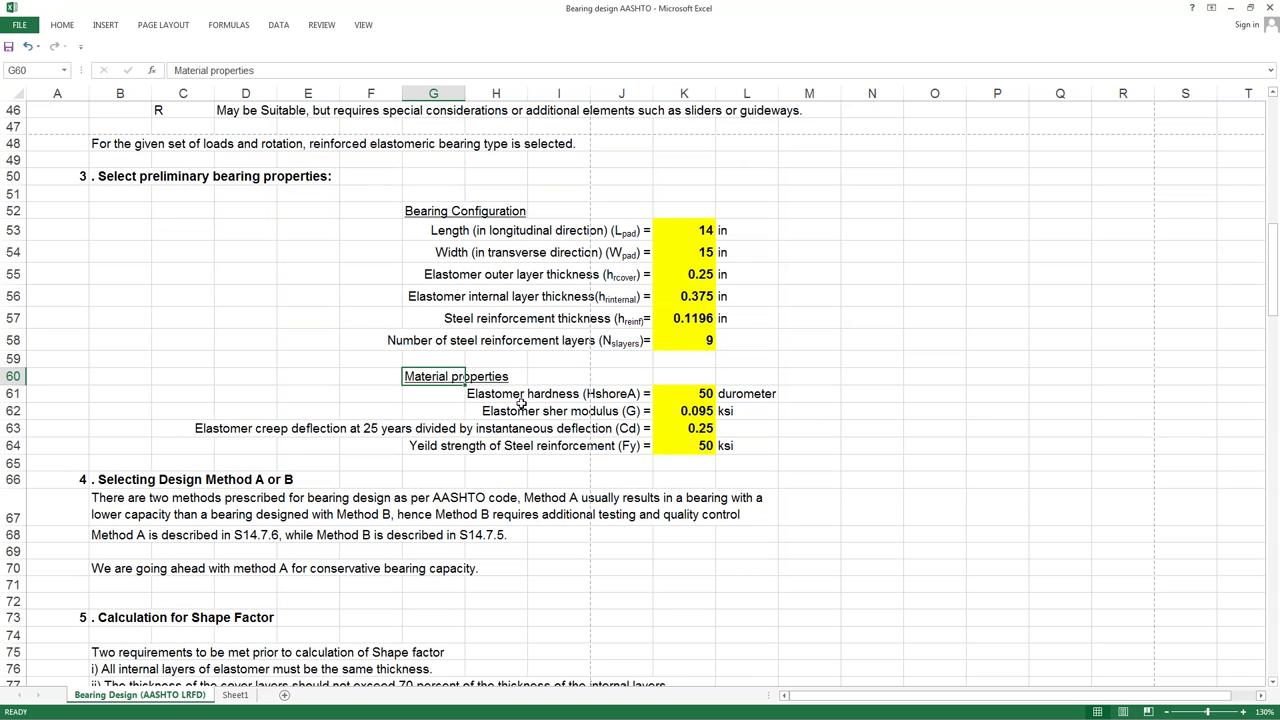
click(521, 397)
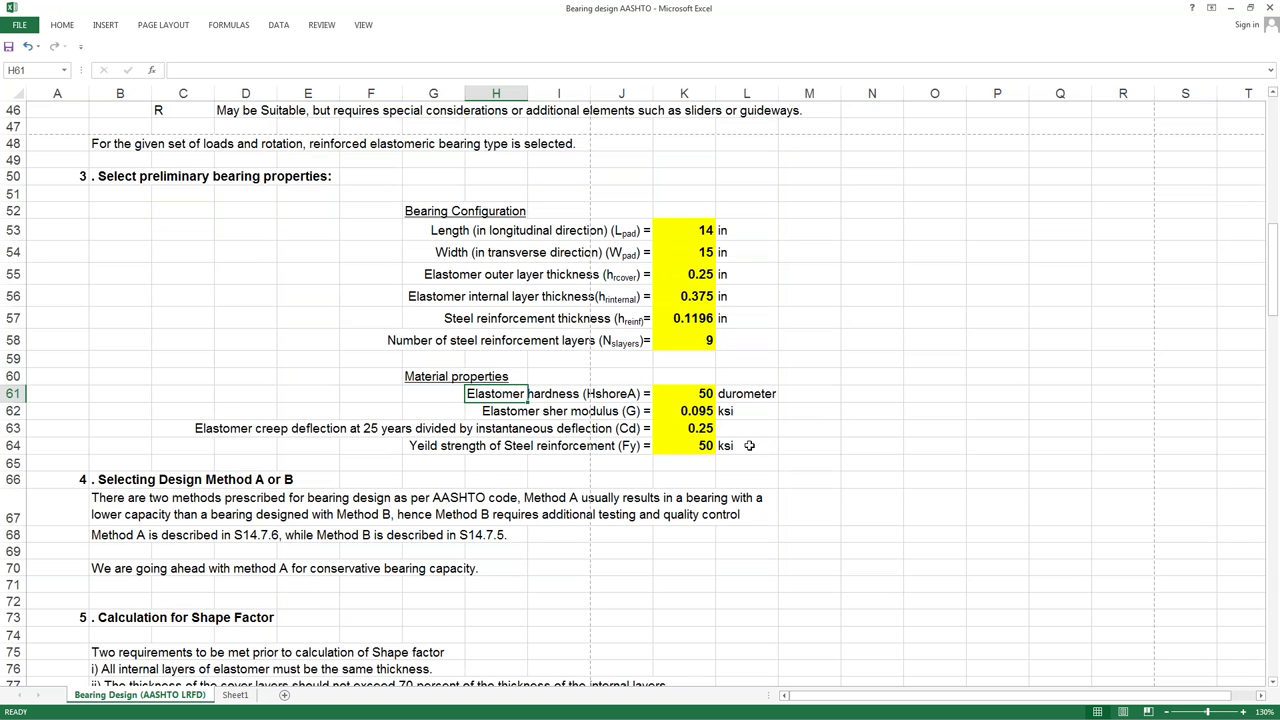
scroll(749, 445, down, 1)
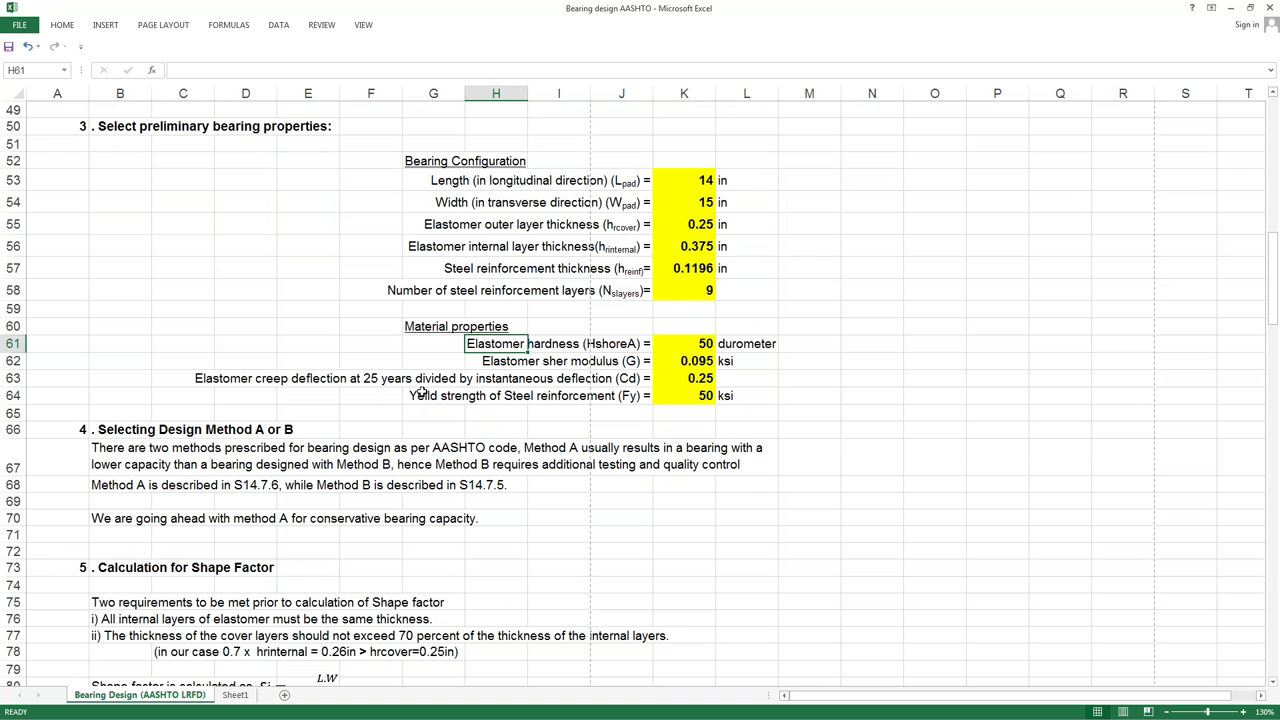
click(204, 385)
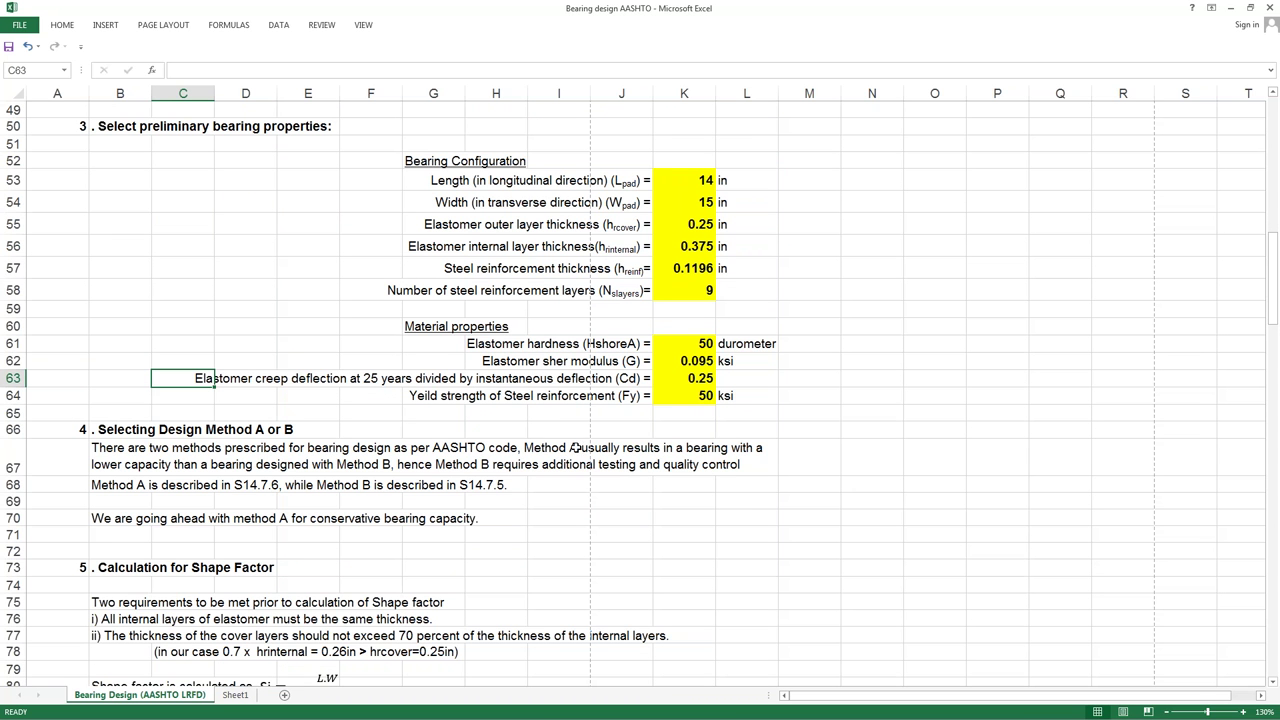
click(704, 400)
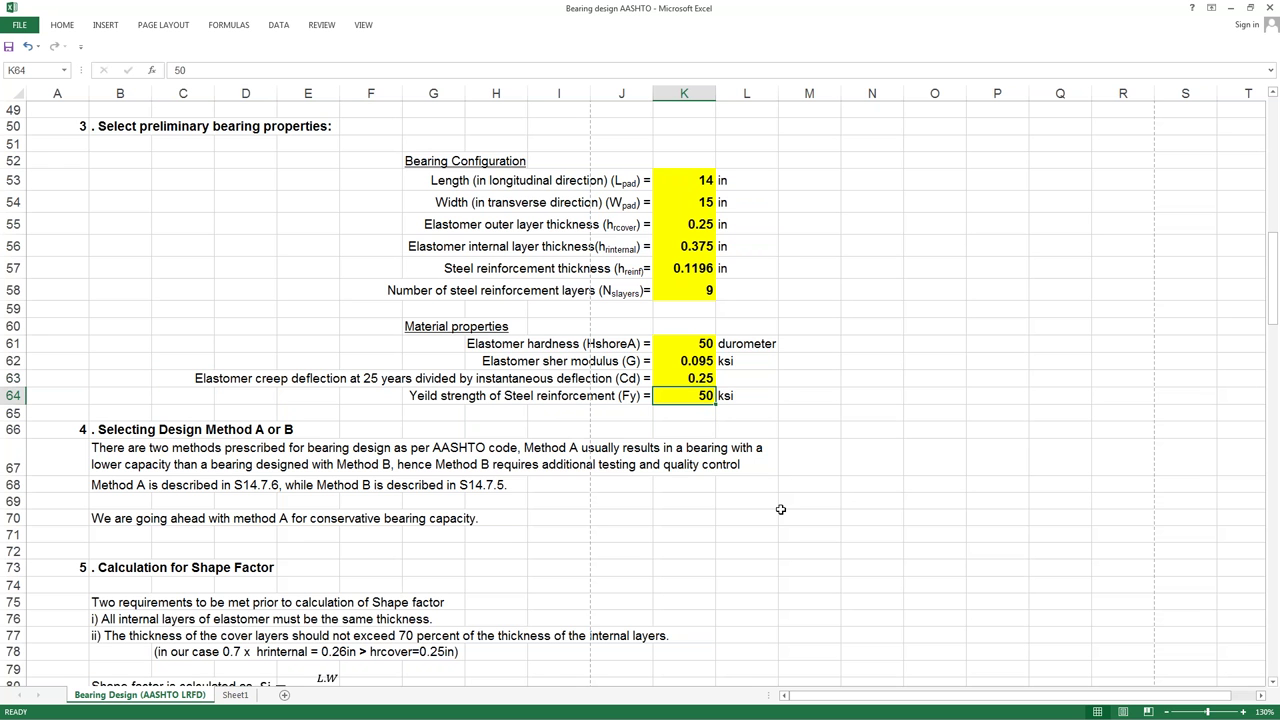
scroll(780, 509, down, 3)
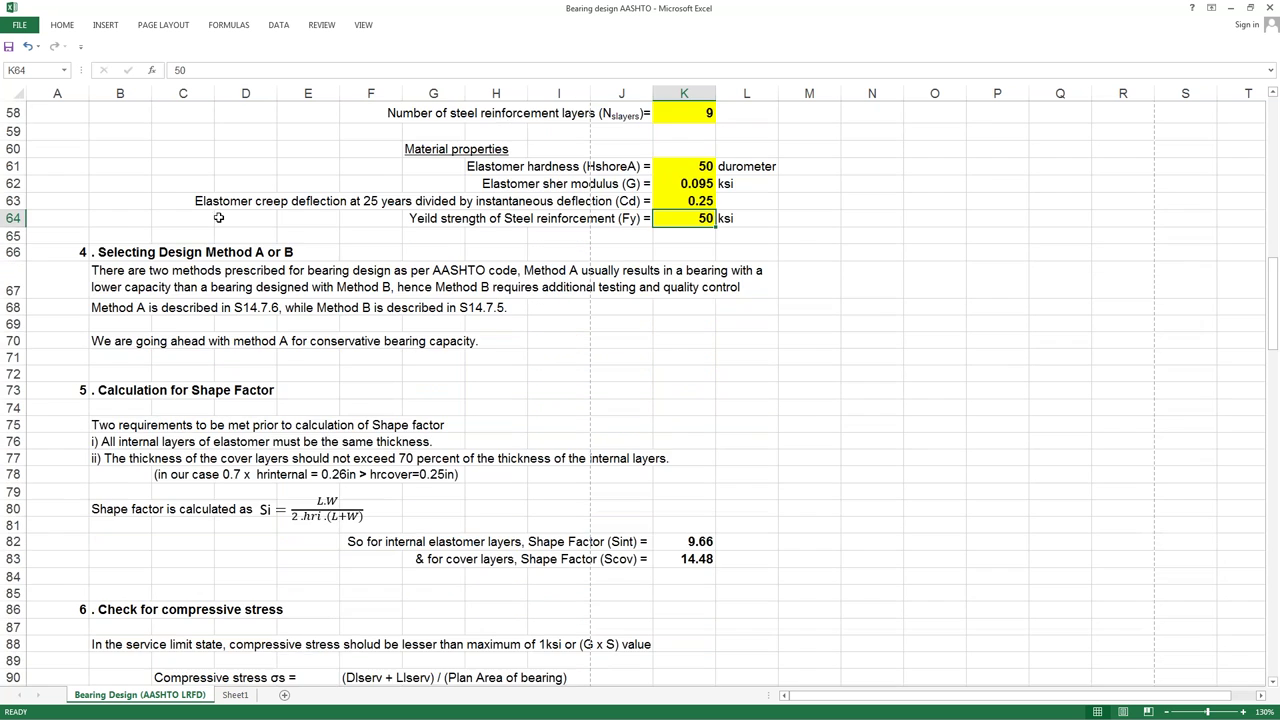
click(140, 252)
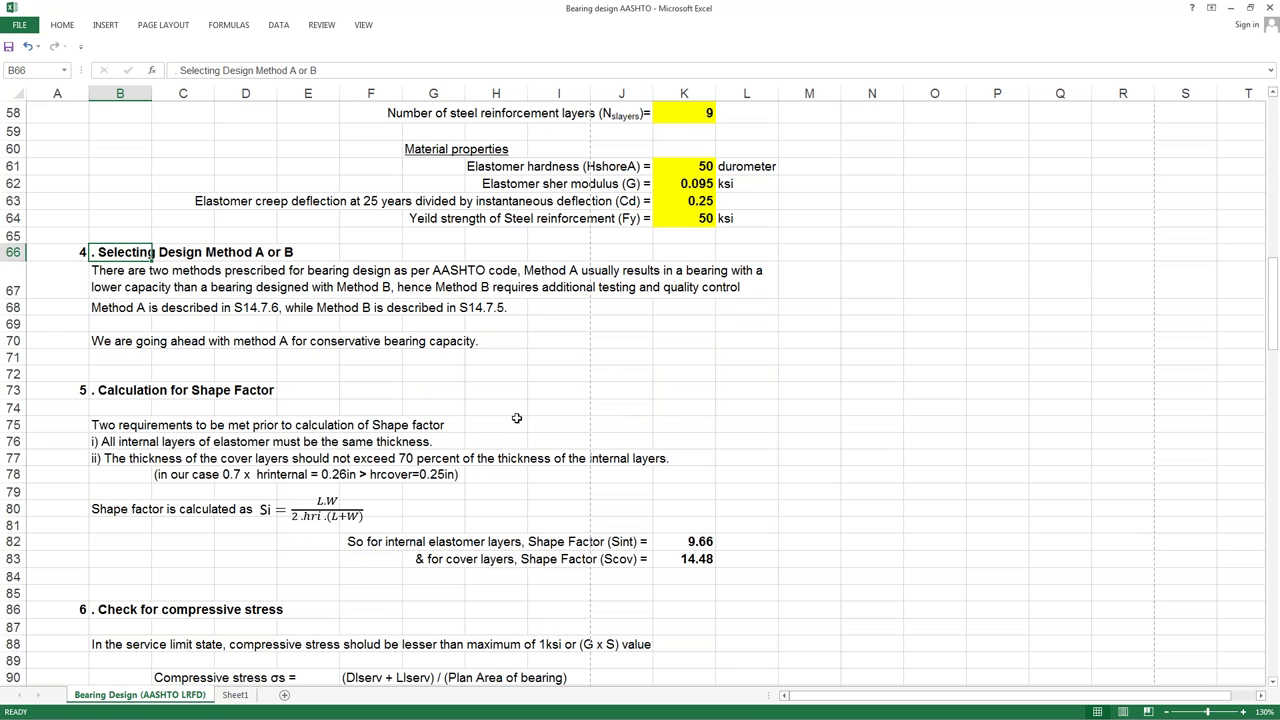
click(443, 421)
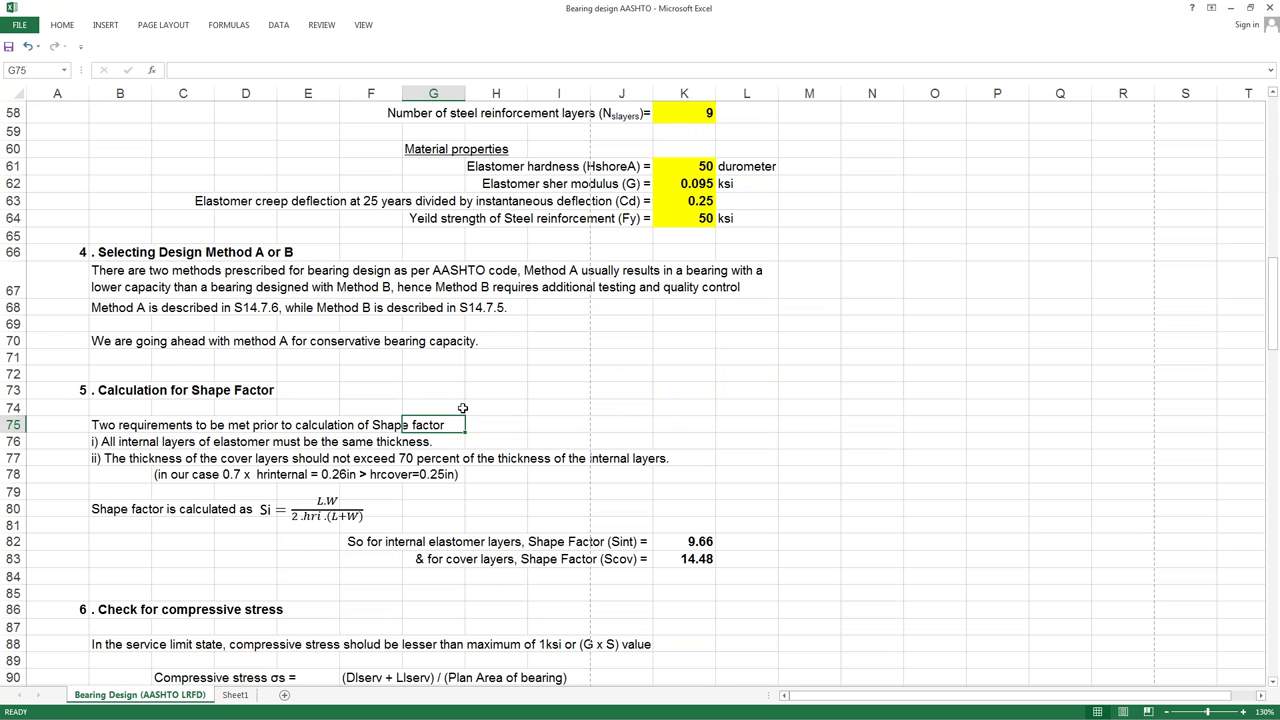
scroll(216, 337, down, 2)
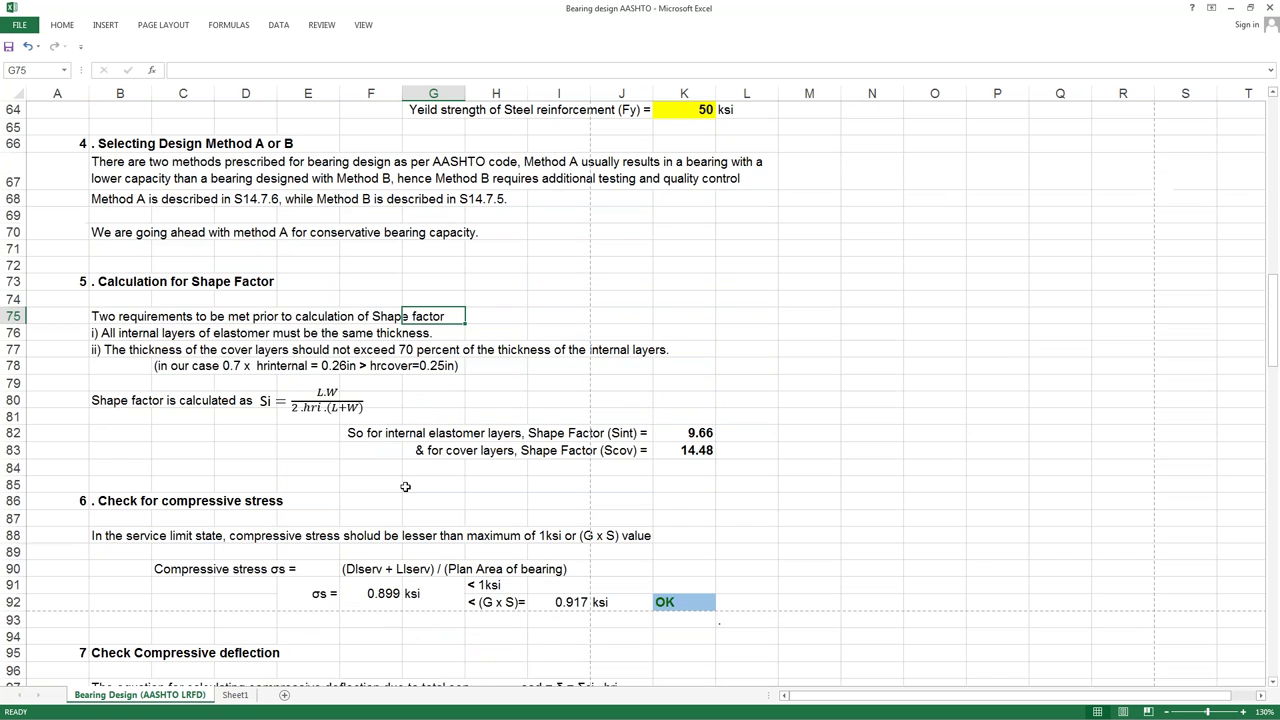
click(110, 282)
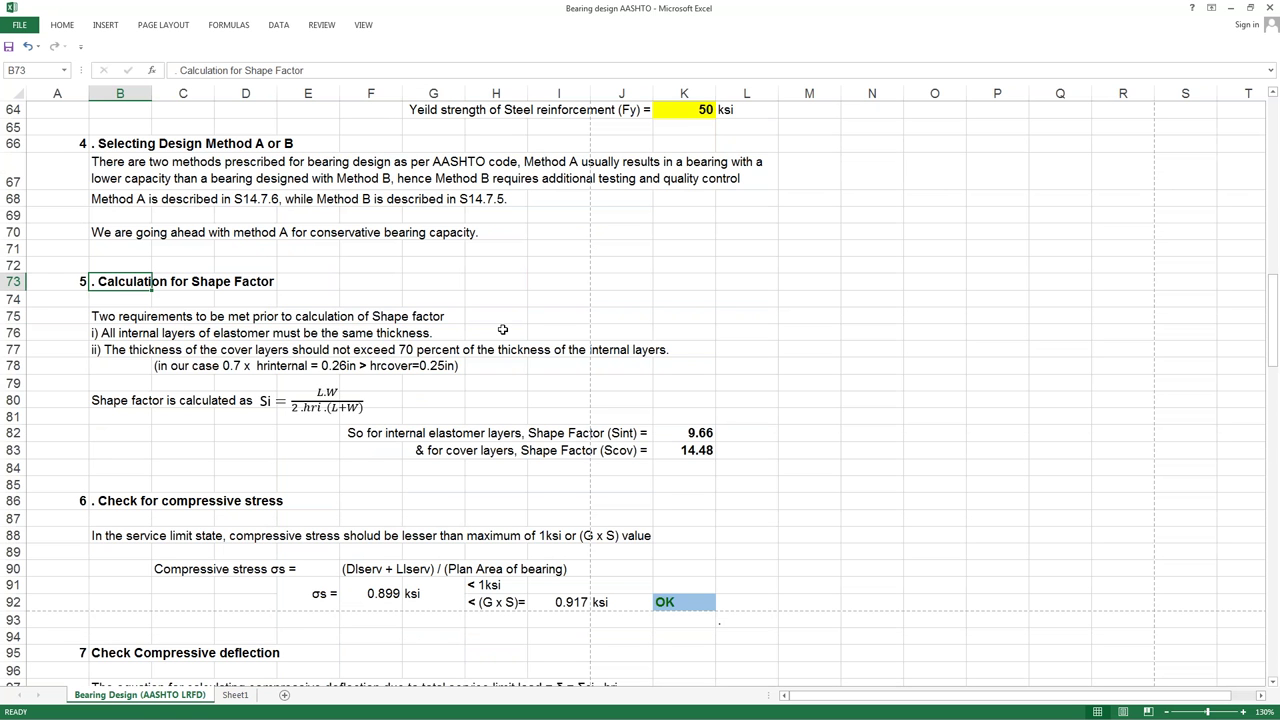
scroll(503, 329, down, 1)
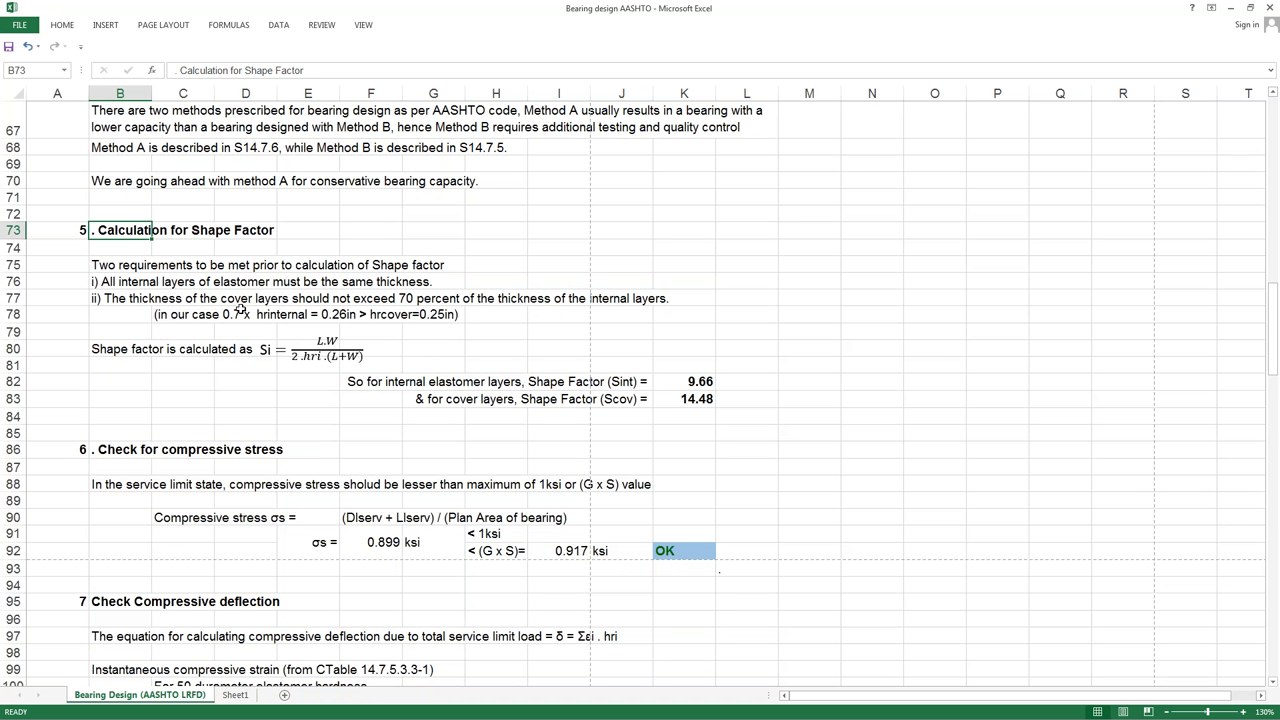
click(121, 286)
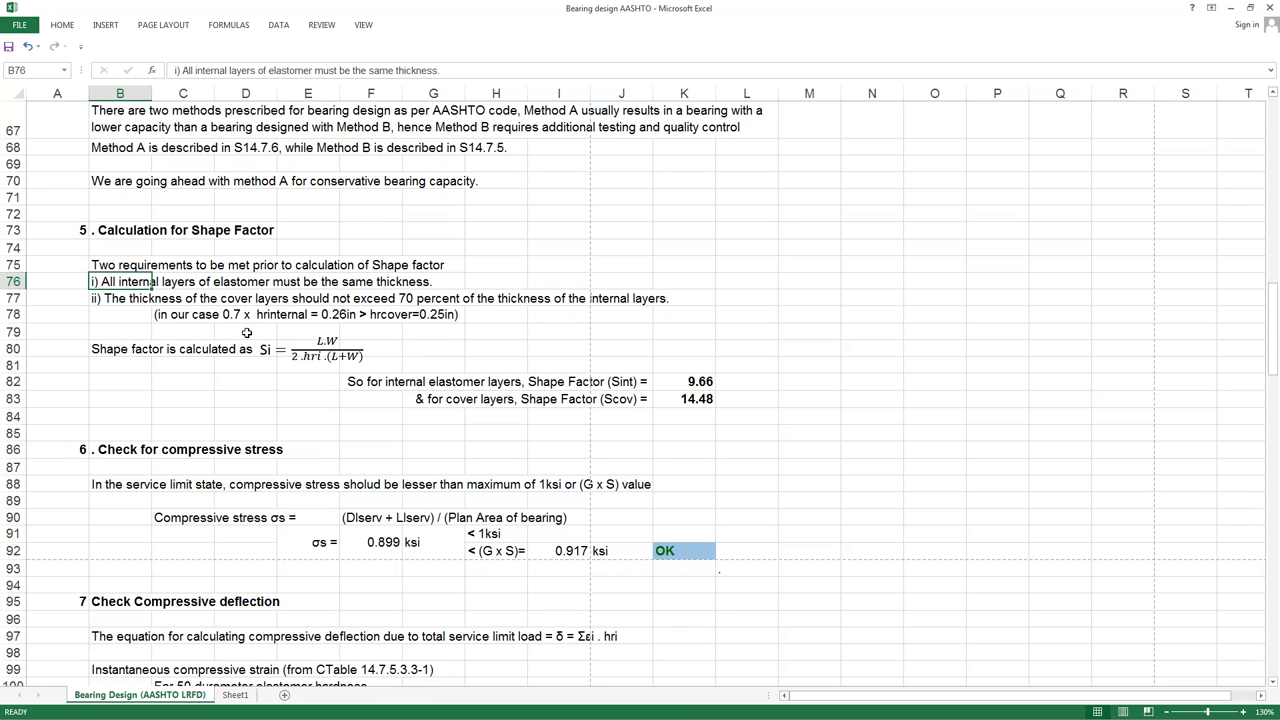
scroll(246, 332, down, 1)
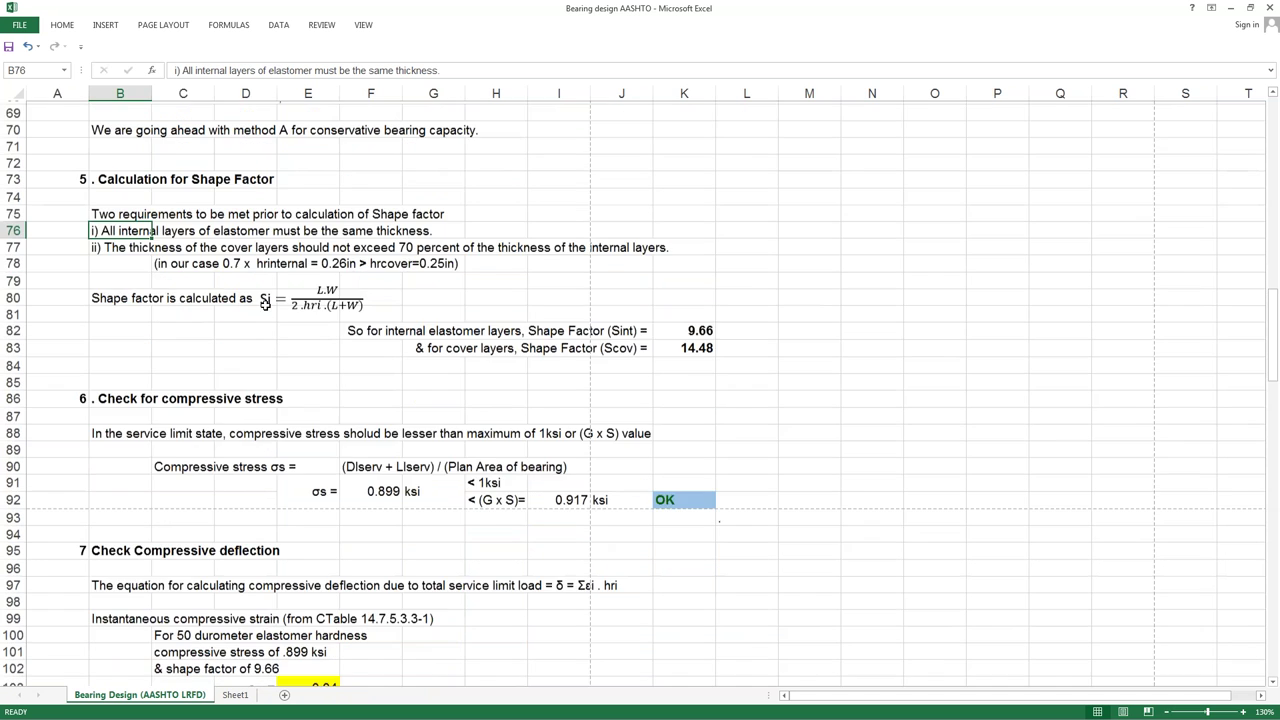
scroll(170, 318, up, 1)
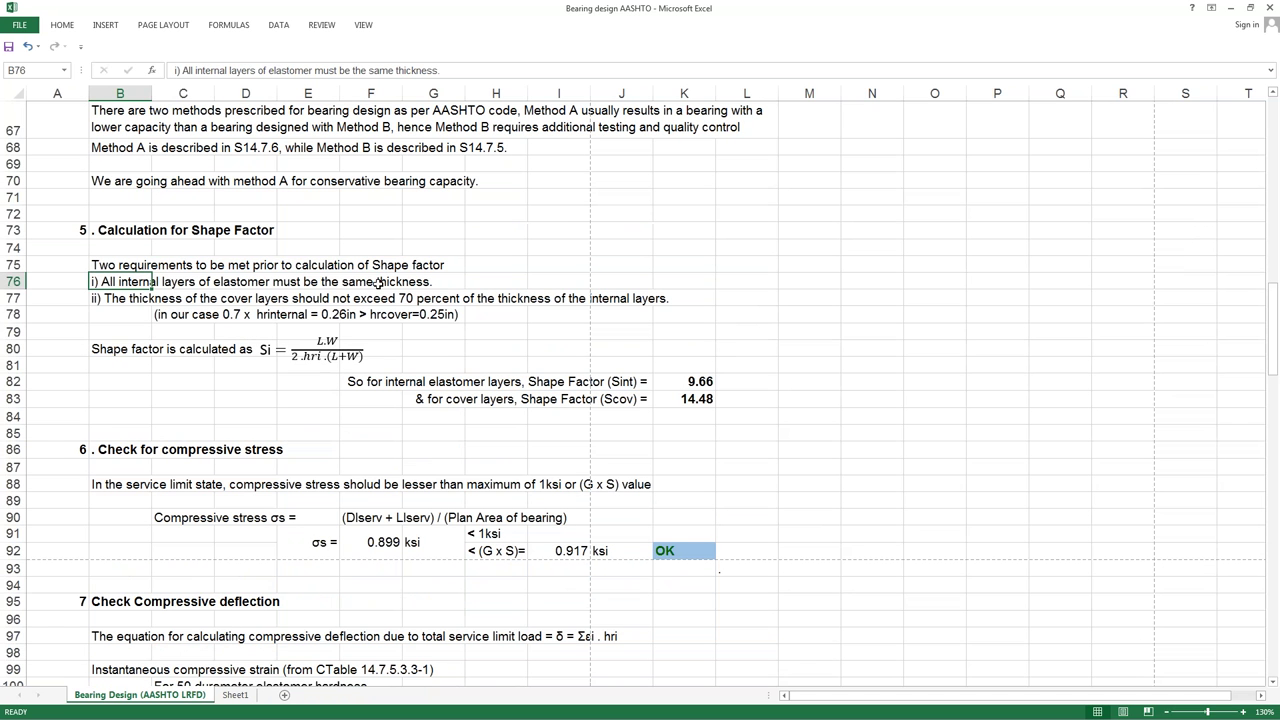
click(121, 302)
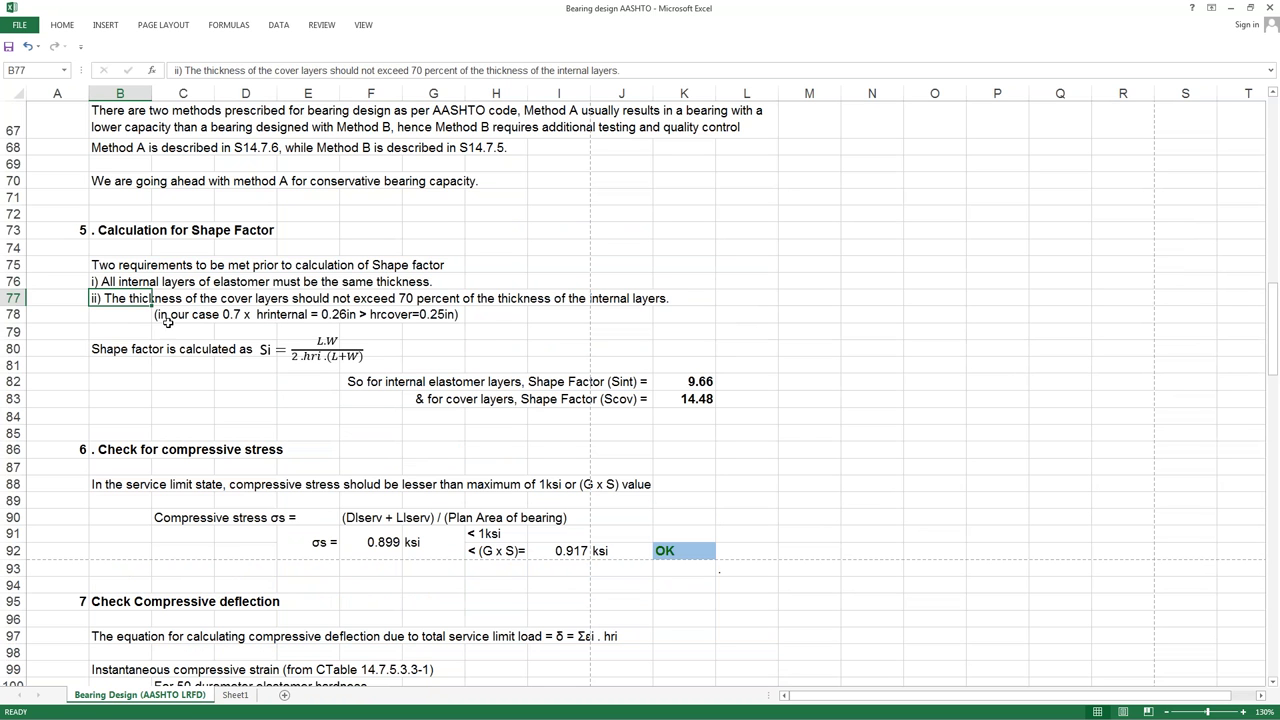
click(540, 346)
click(455, 315)
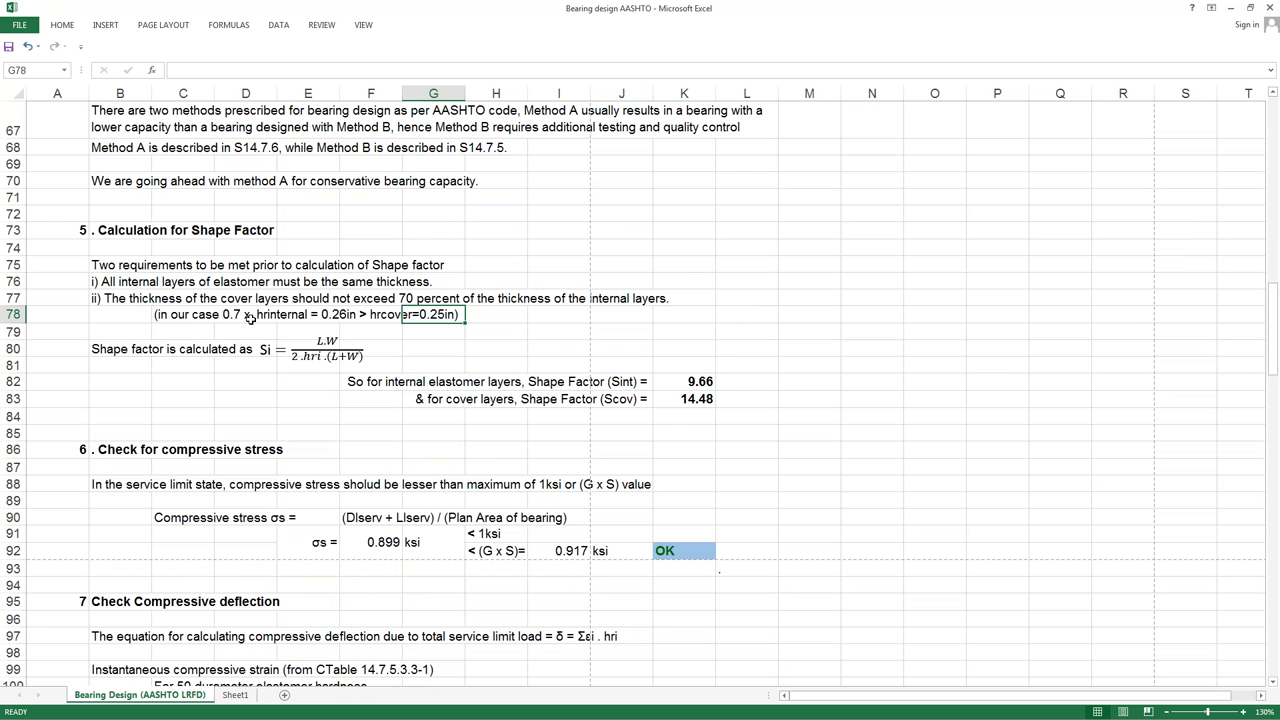
click(231, 315)
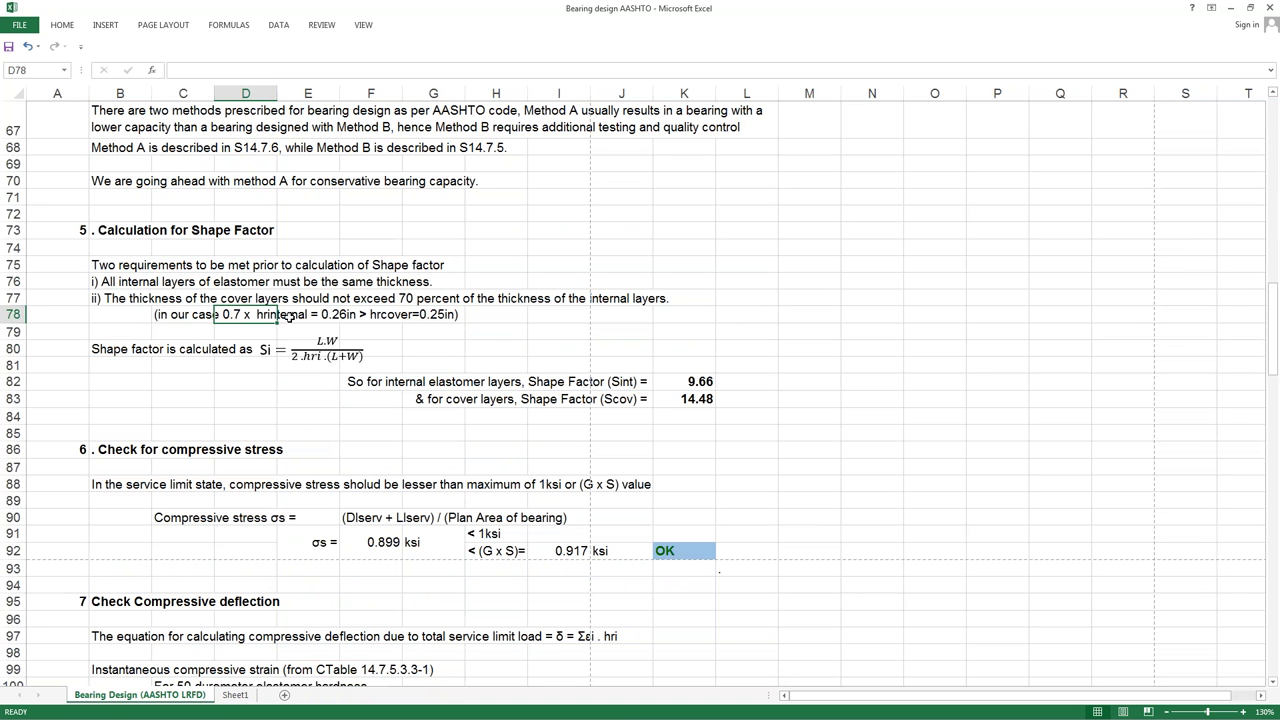
click(344, 316)
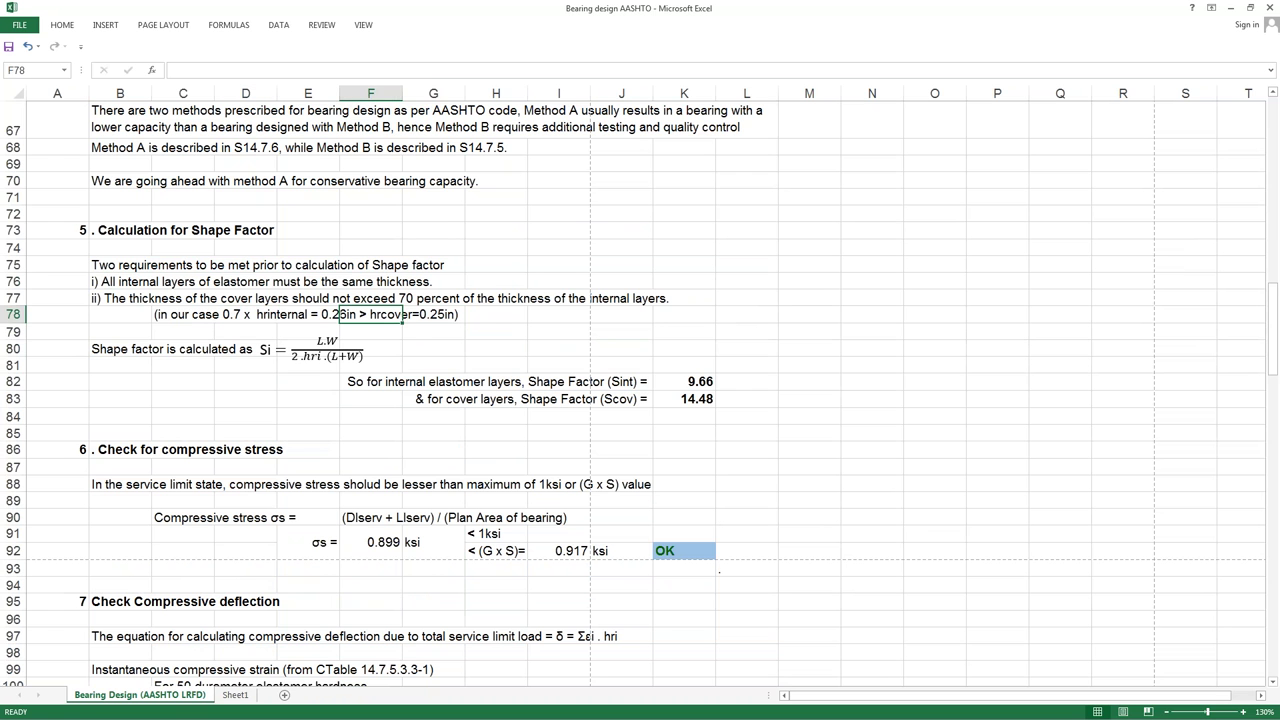
click(419, 337)
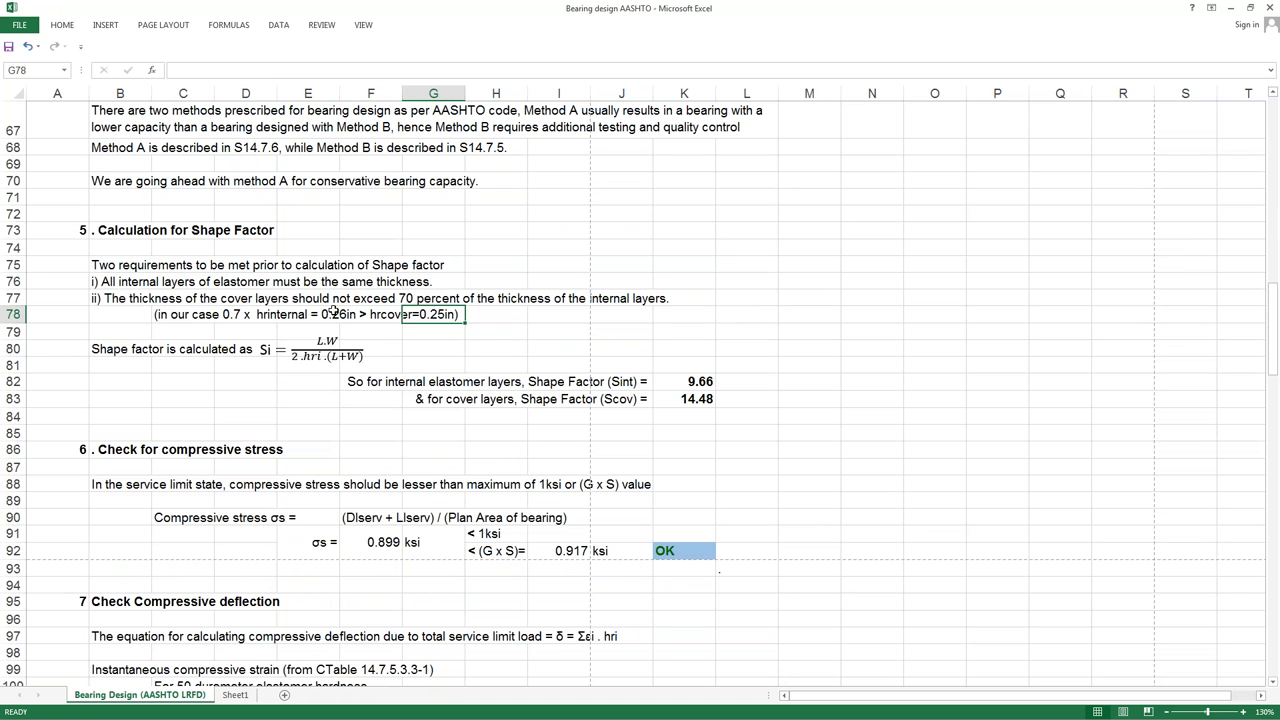
click(467, 346)
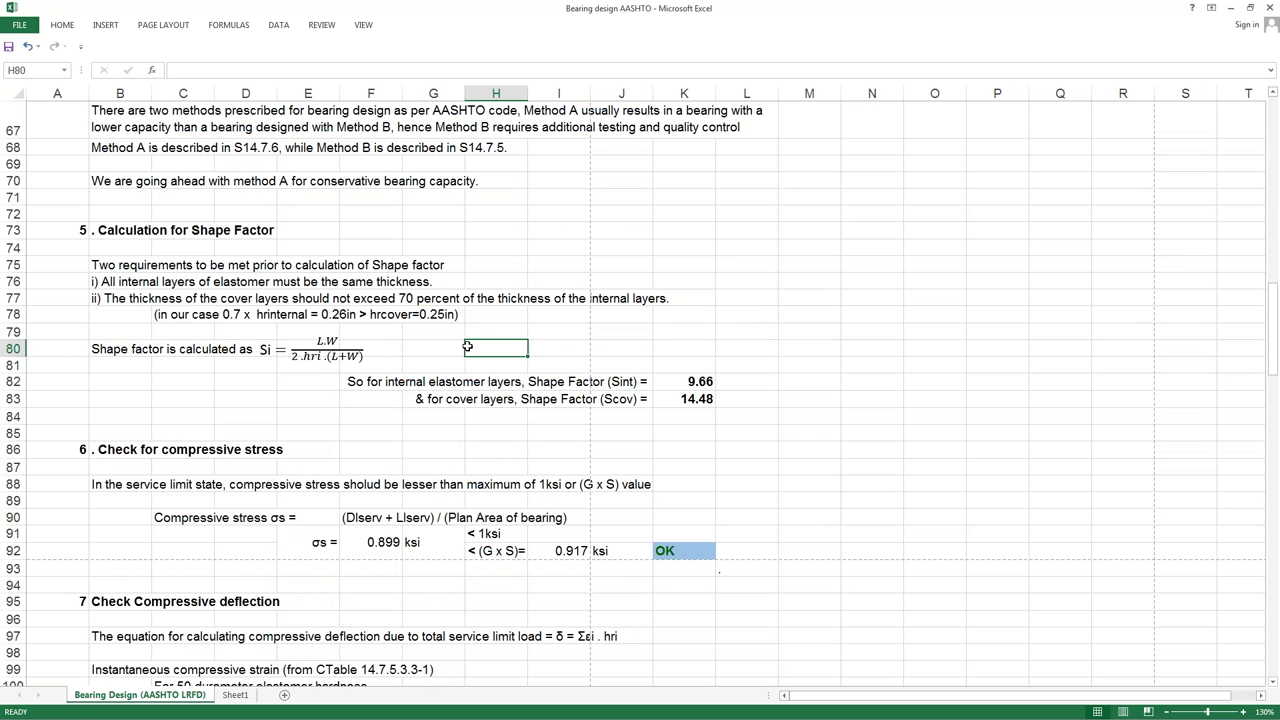
scroll(467, 346, down, 1)
click(345, 243)
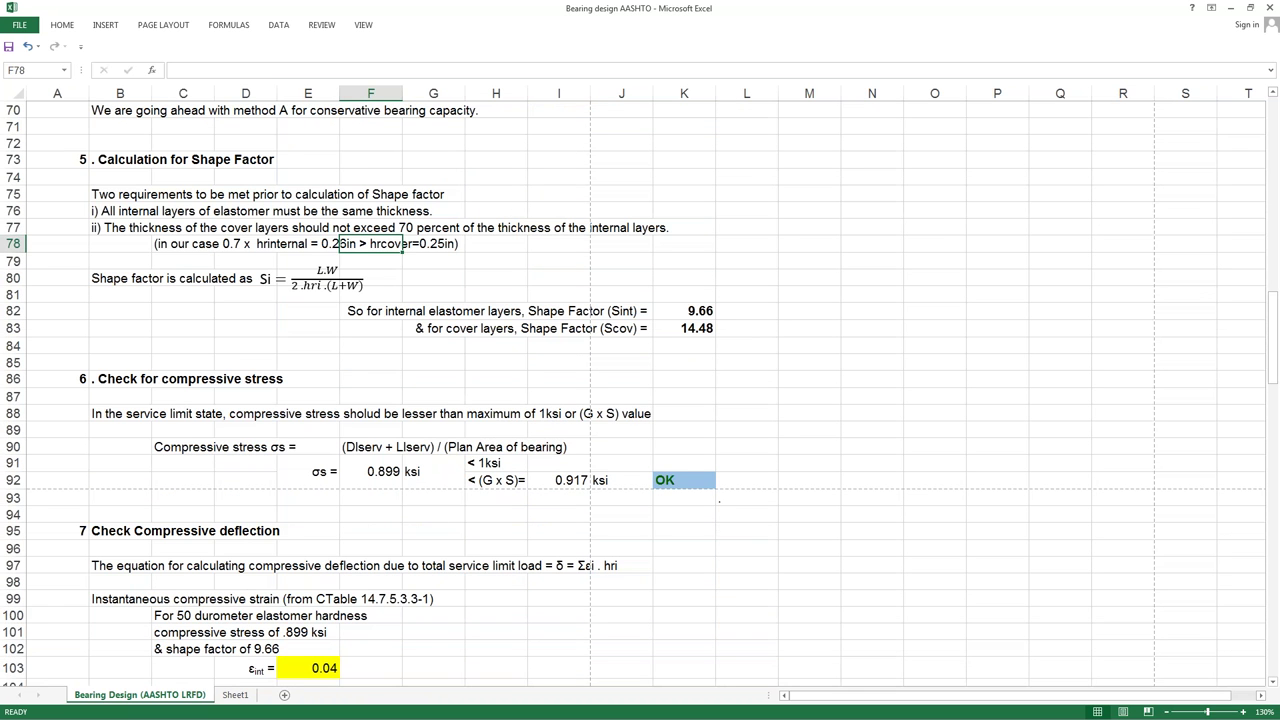
click(384, 264)
click(218, 307)
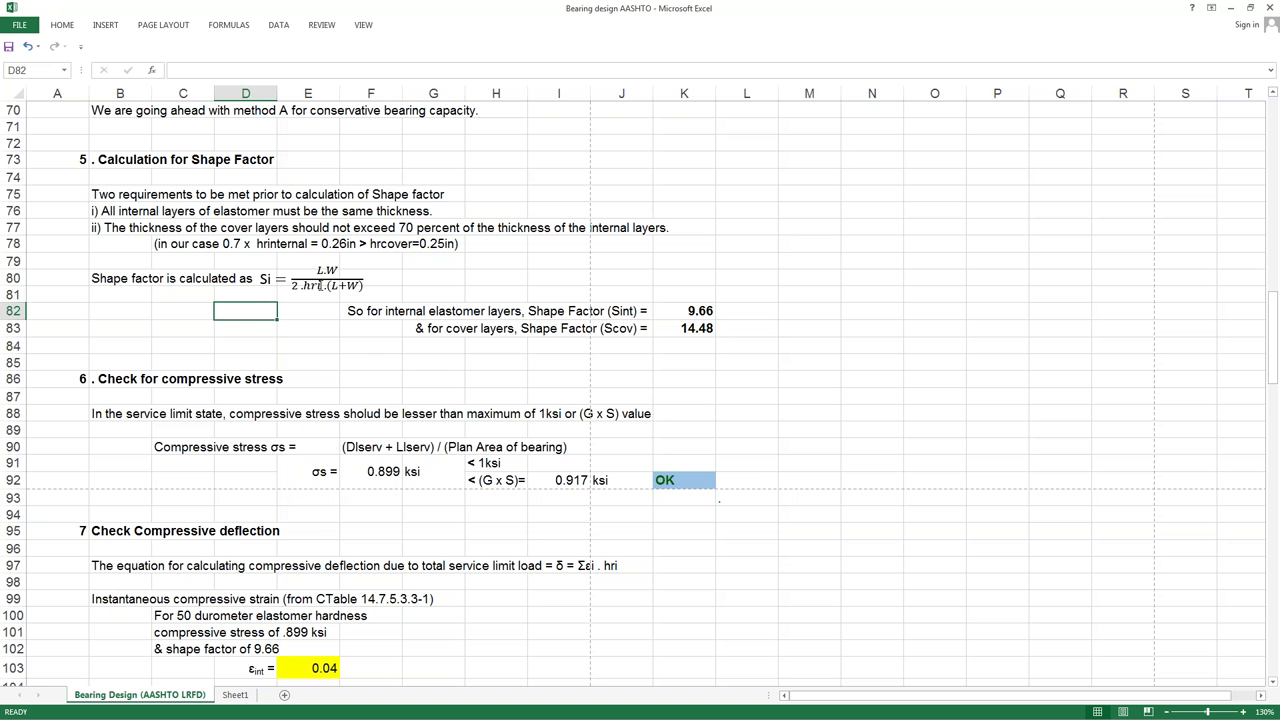
click(319, 287)
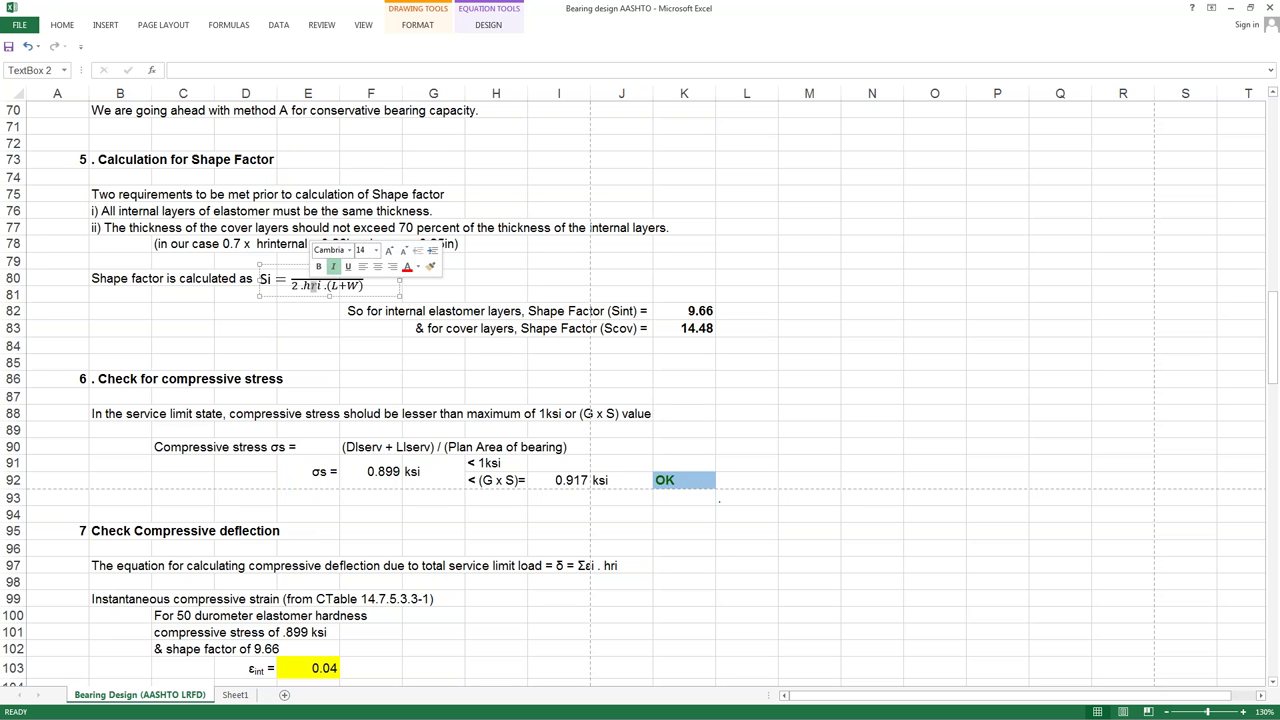
click(312, 286)
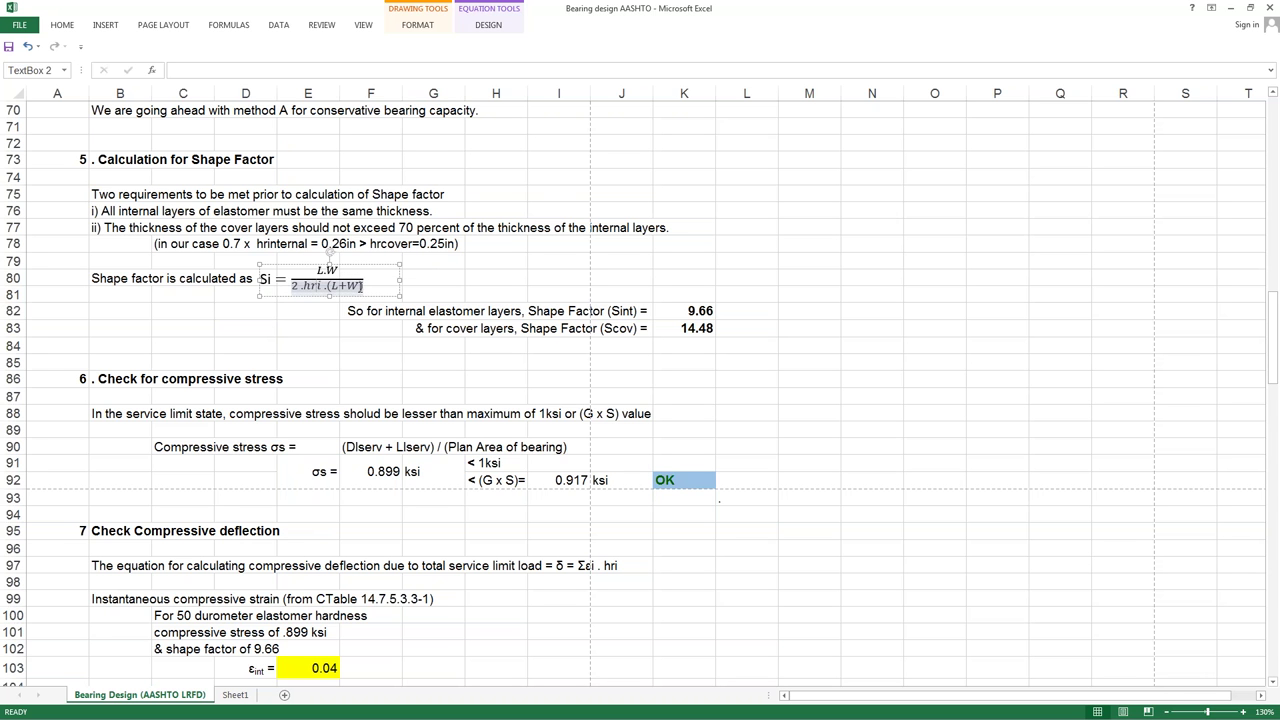
click(496, 378)
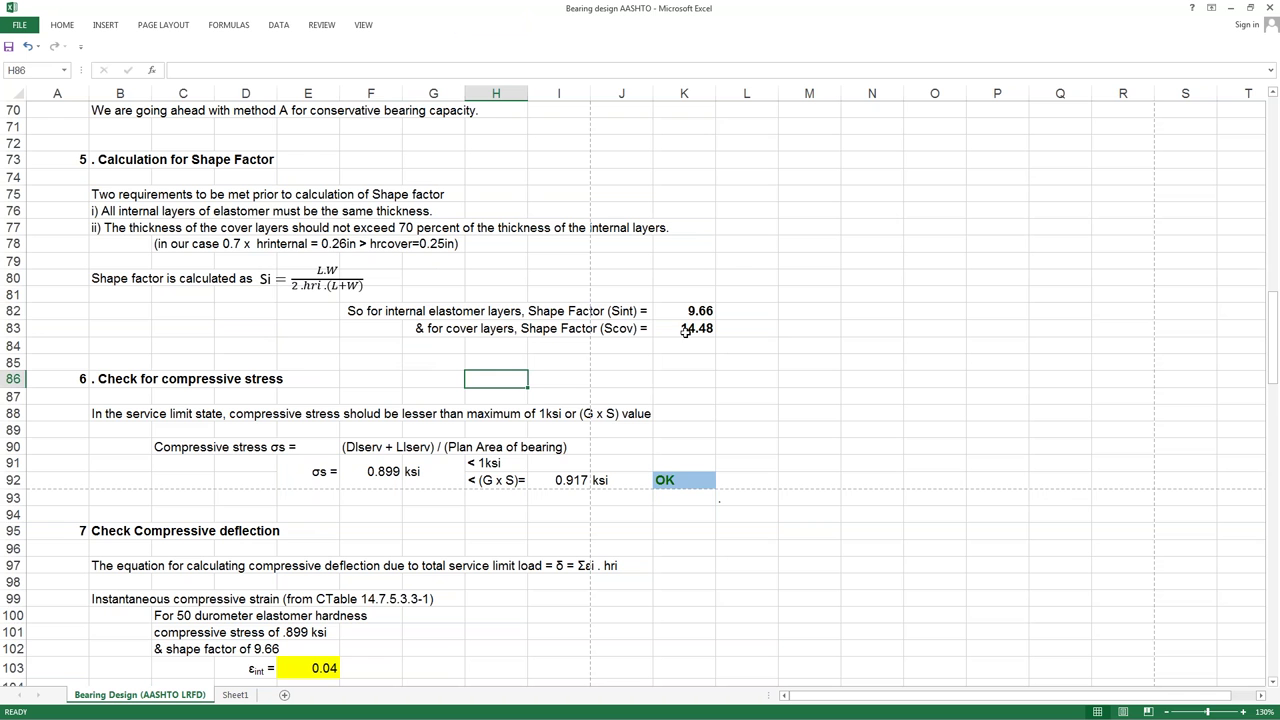
click(624, 314)
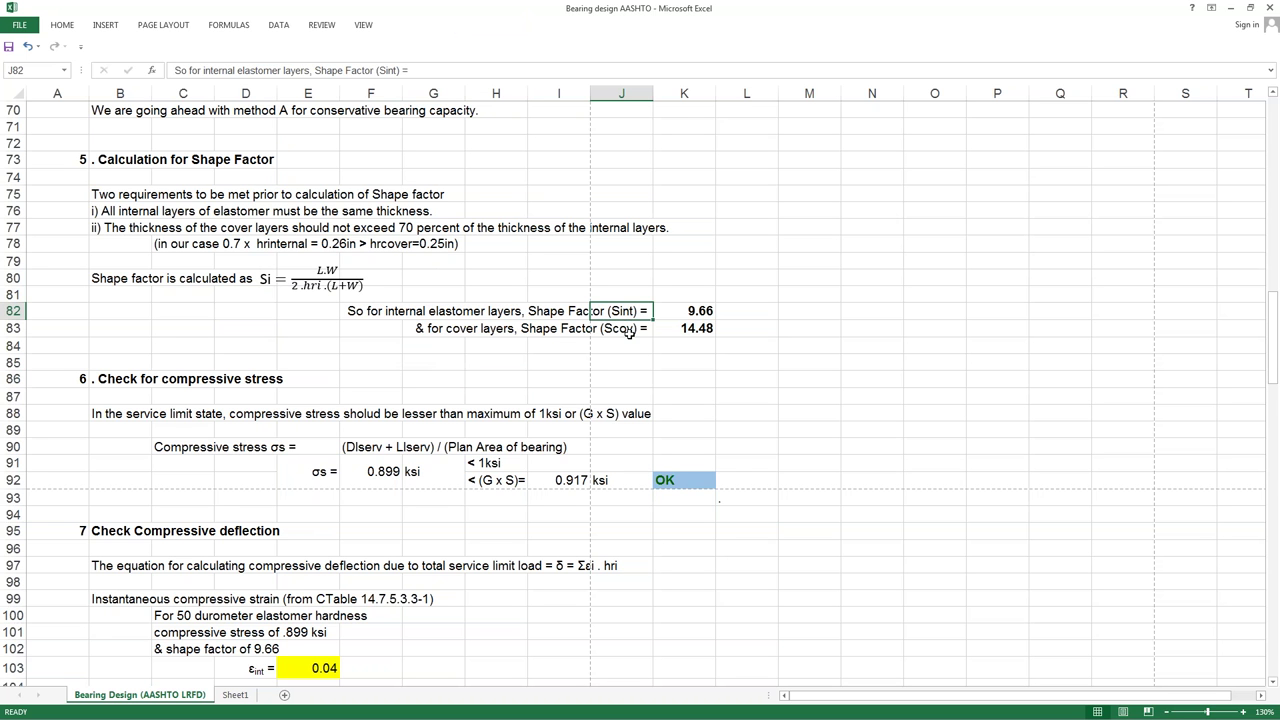
click(624, 328)
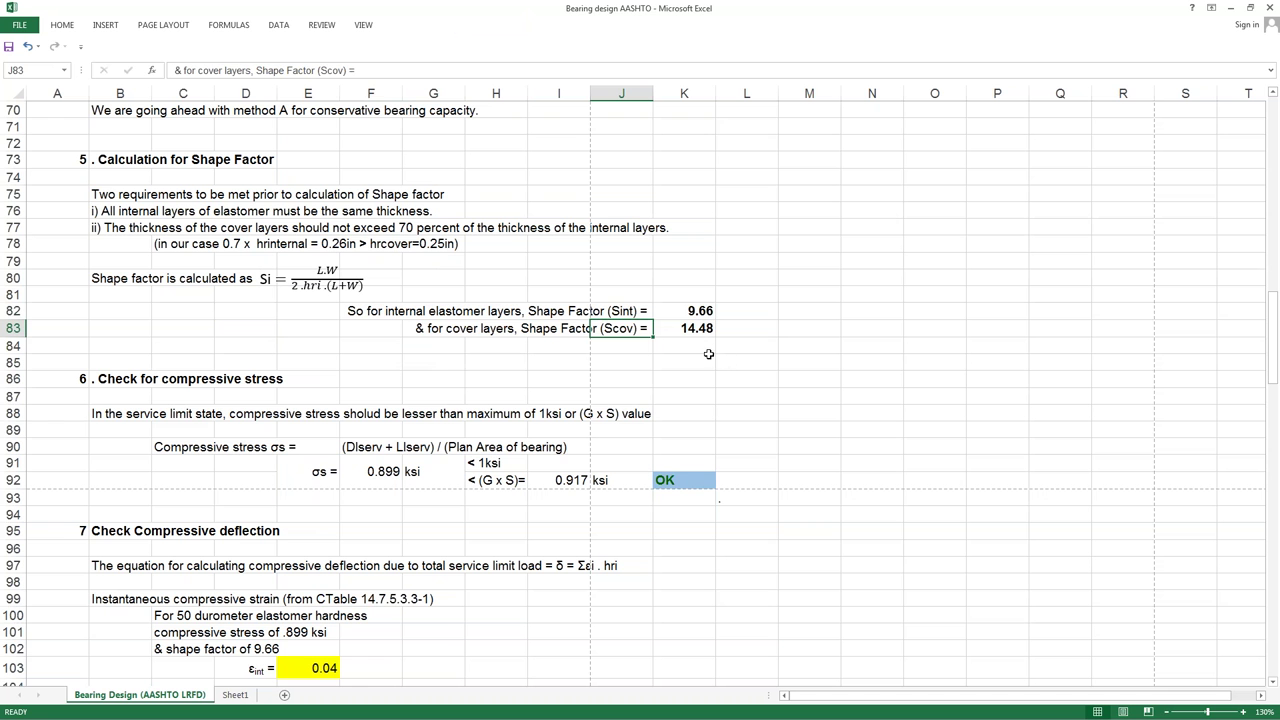
click(703, 311)
click(706, 328)
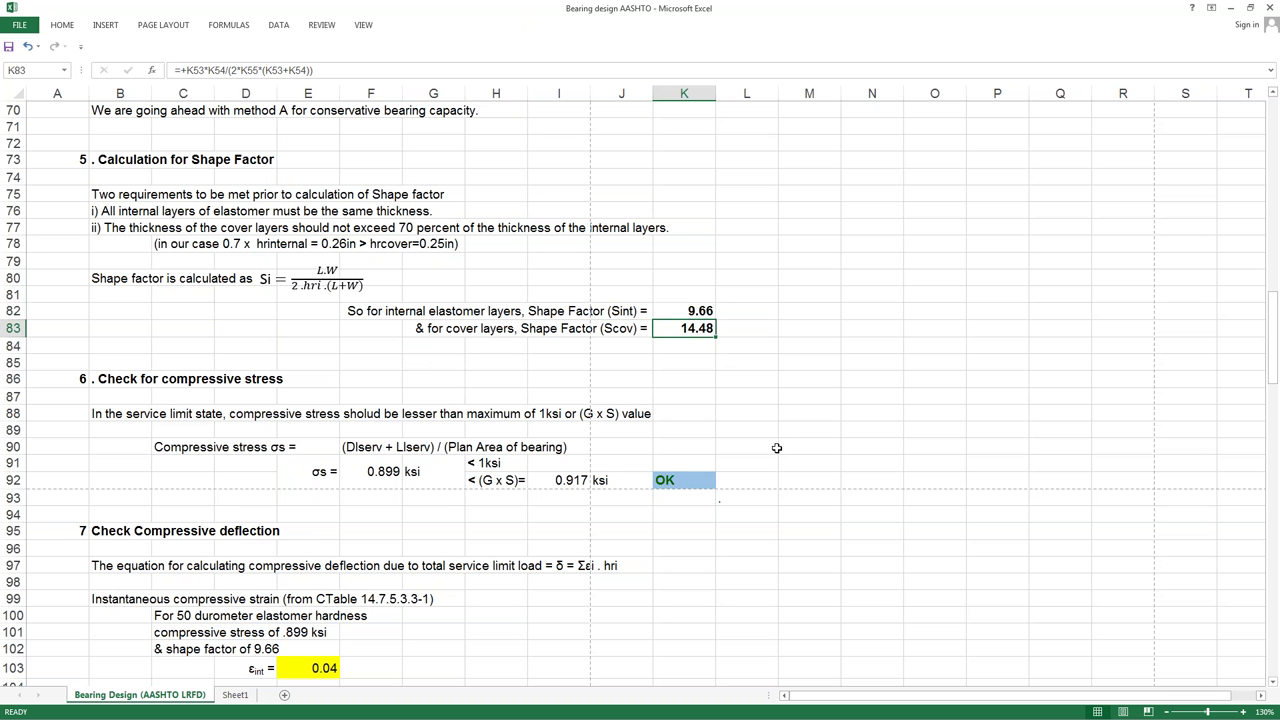
scroll(776, 448, down, 2)
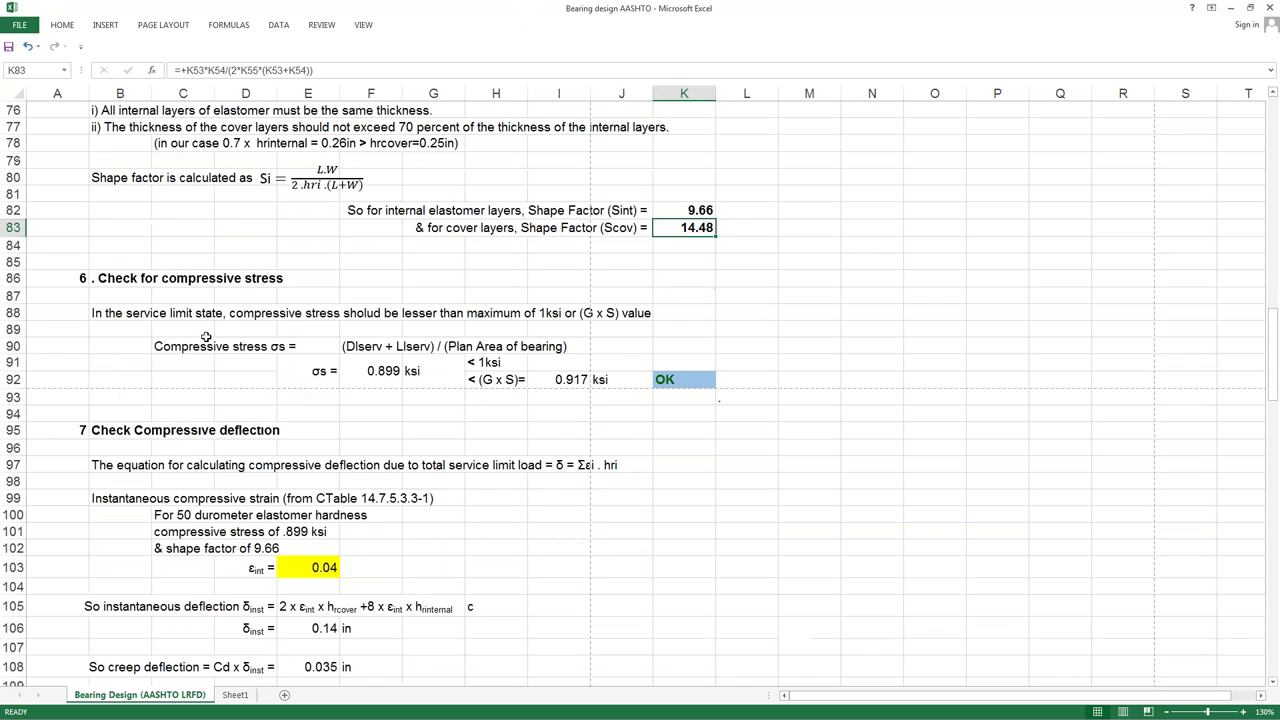
click(212, 281)
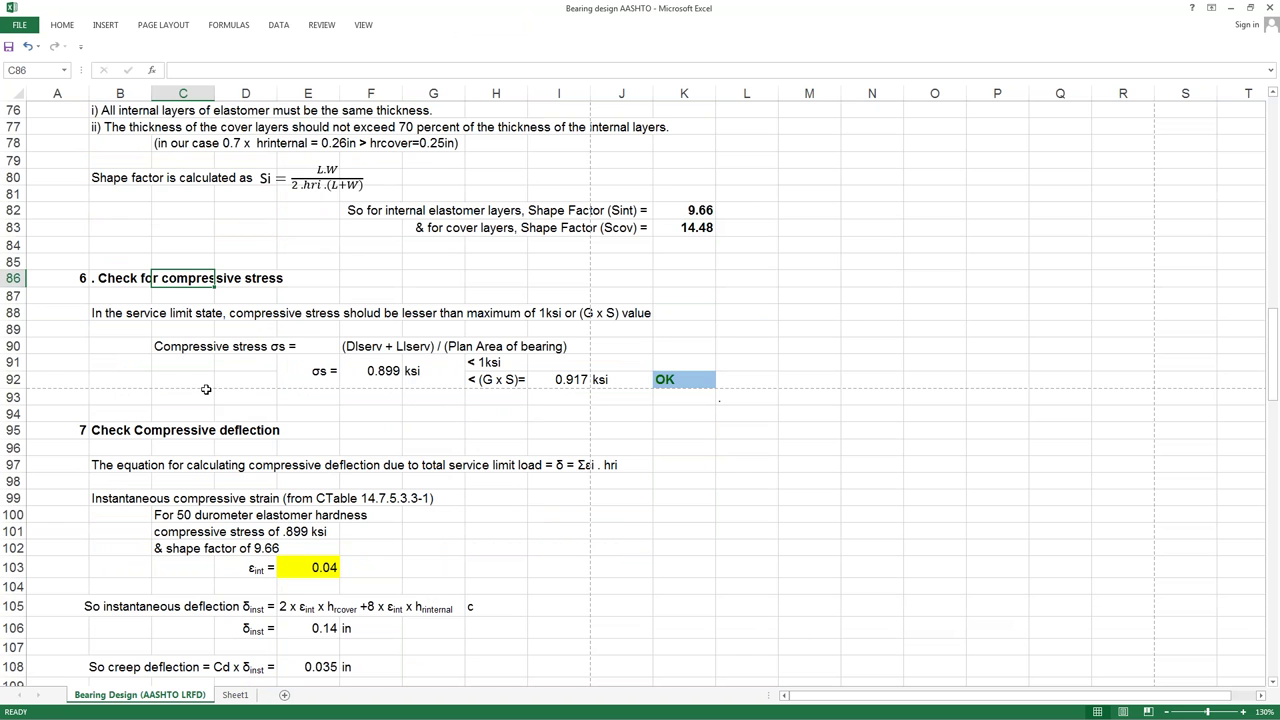
click(194, 347)
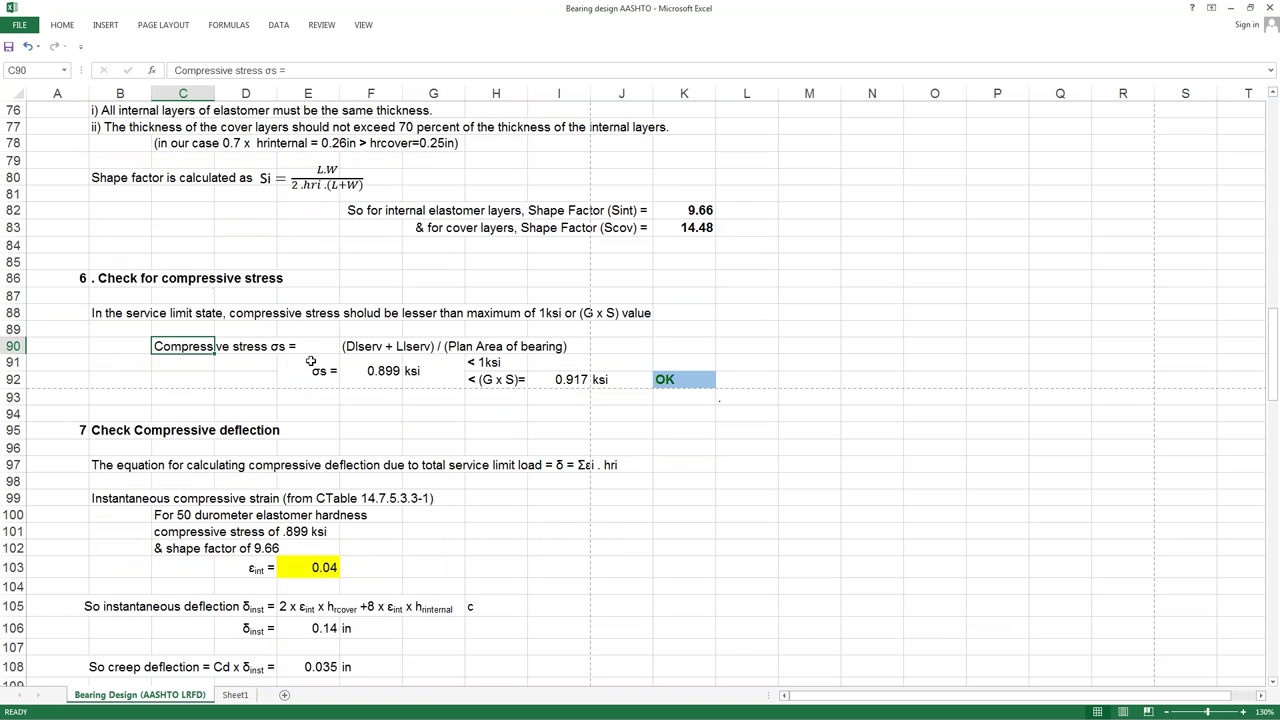
click(392, 347)
click(426, 428)
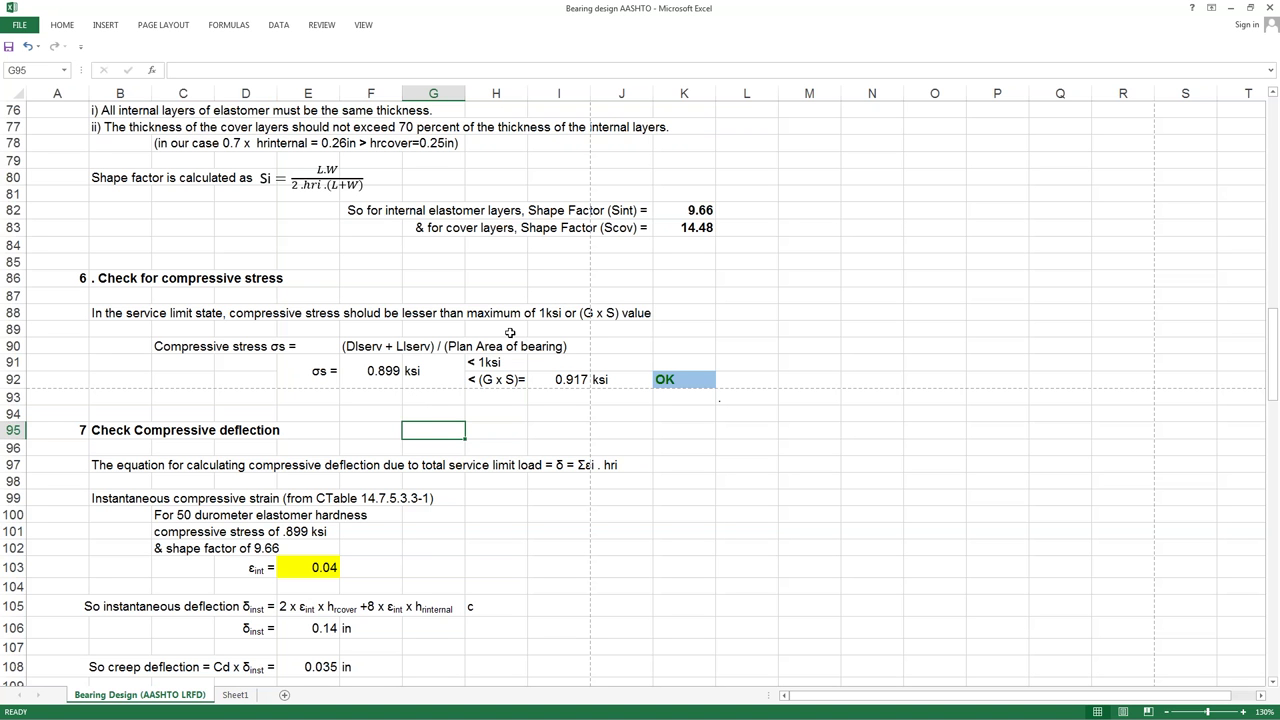
click(551, 444)
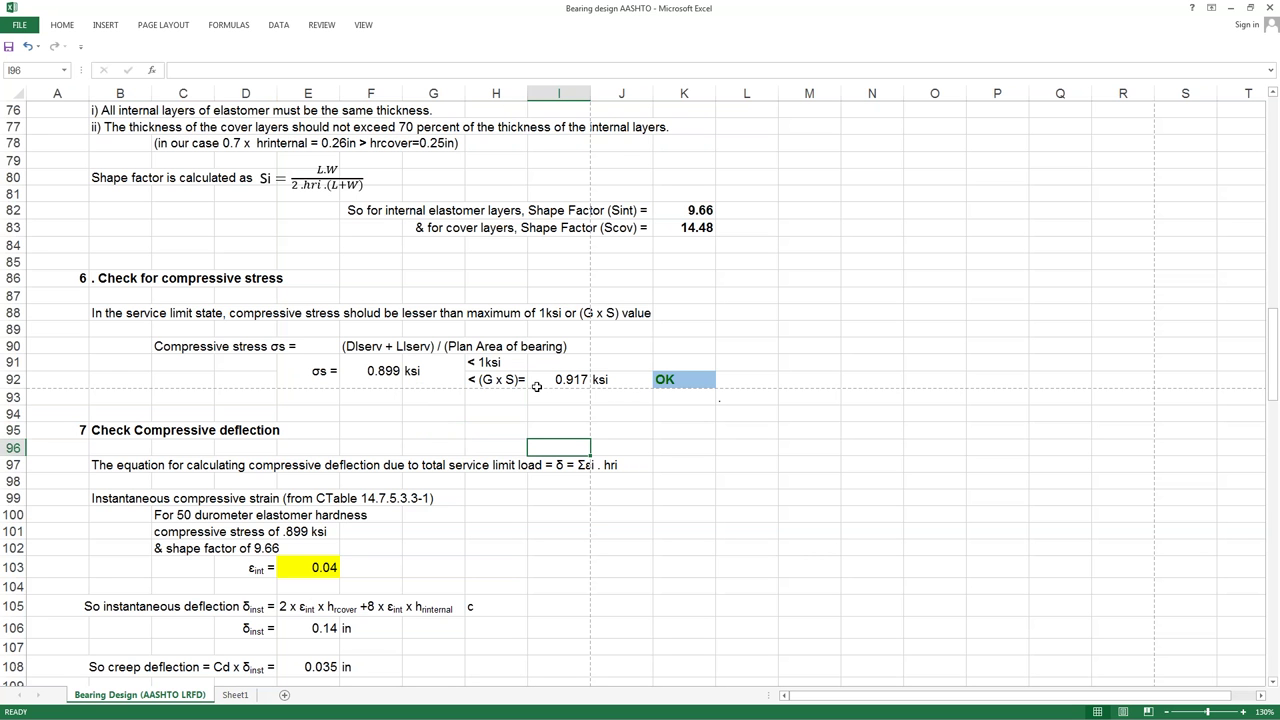
click(352, 425)
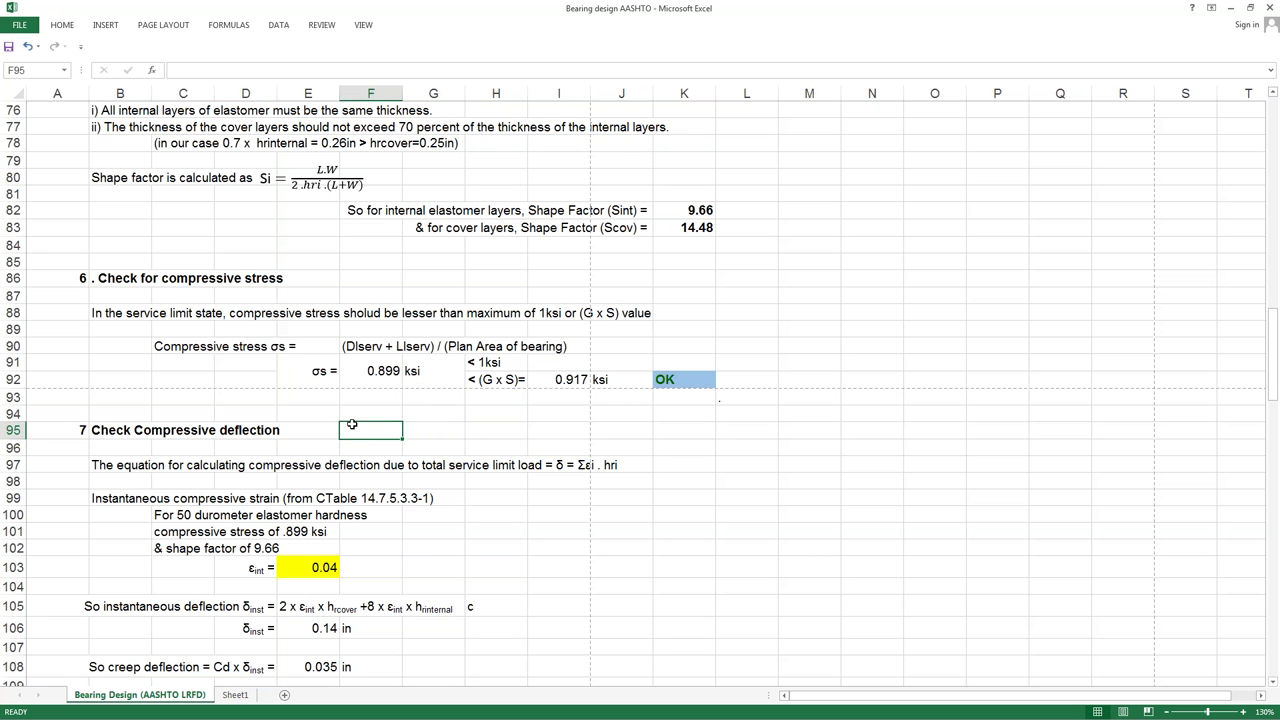
scroll(352, 425, down, 3)
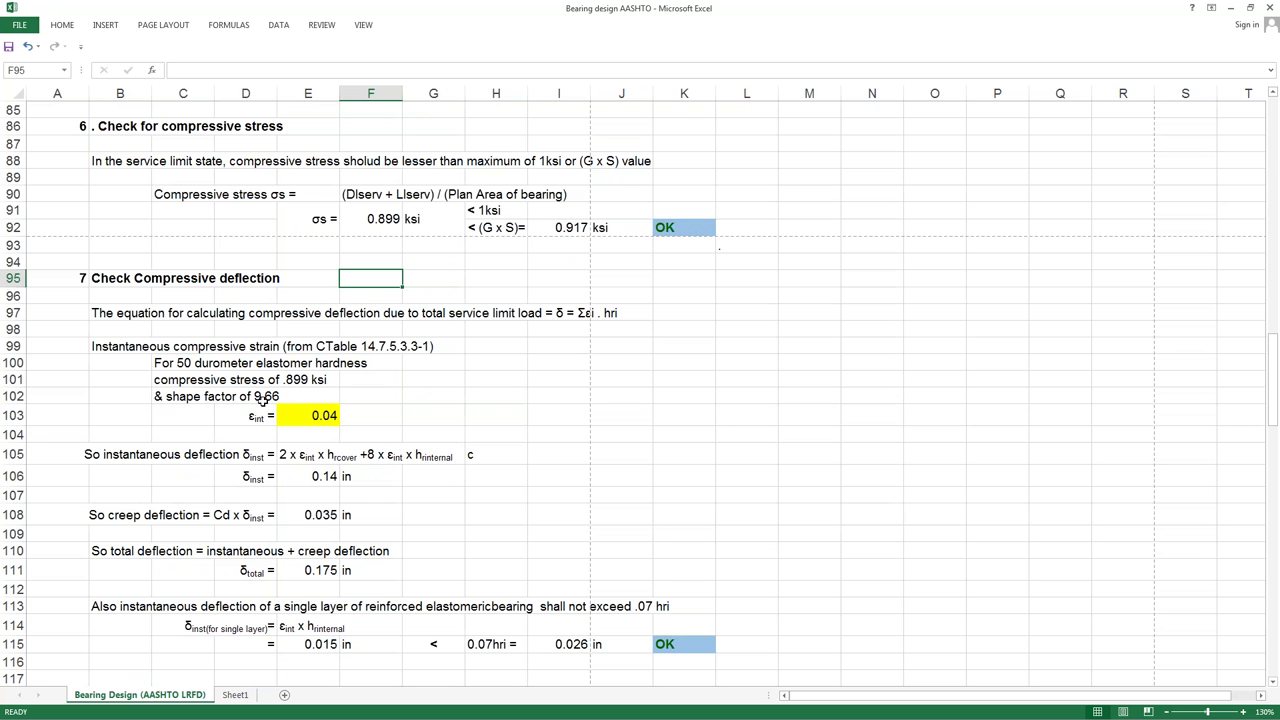
click(177, 360)
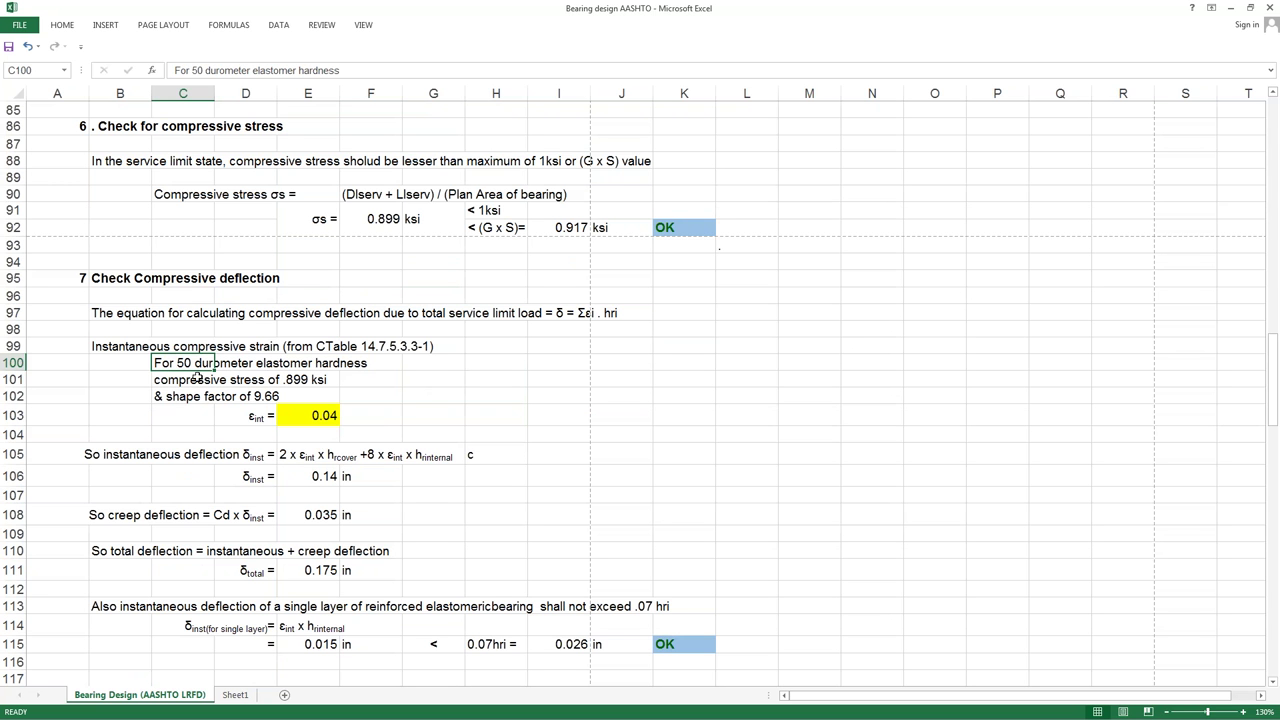
click(214, 375)
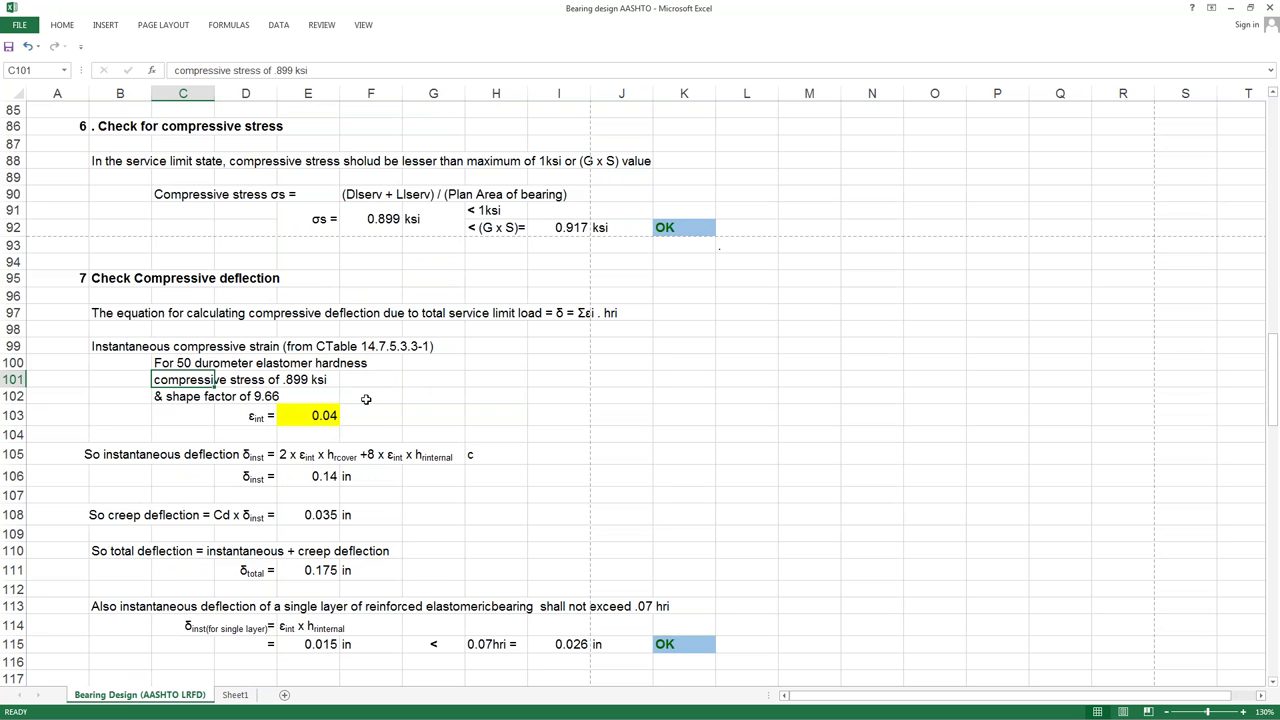
click(254, 416)
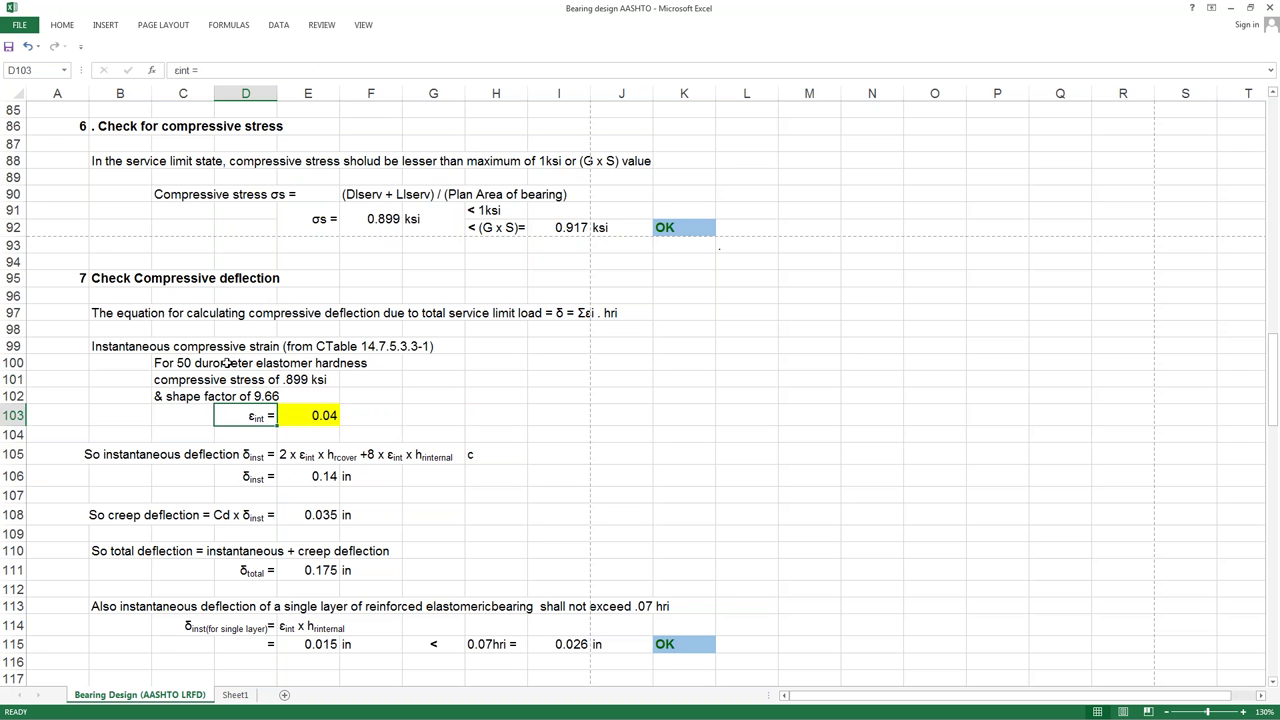
click(324, 422)
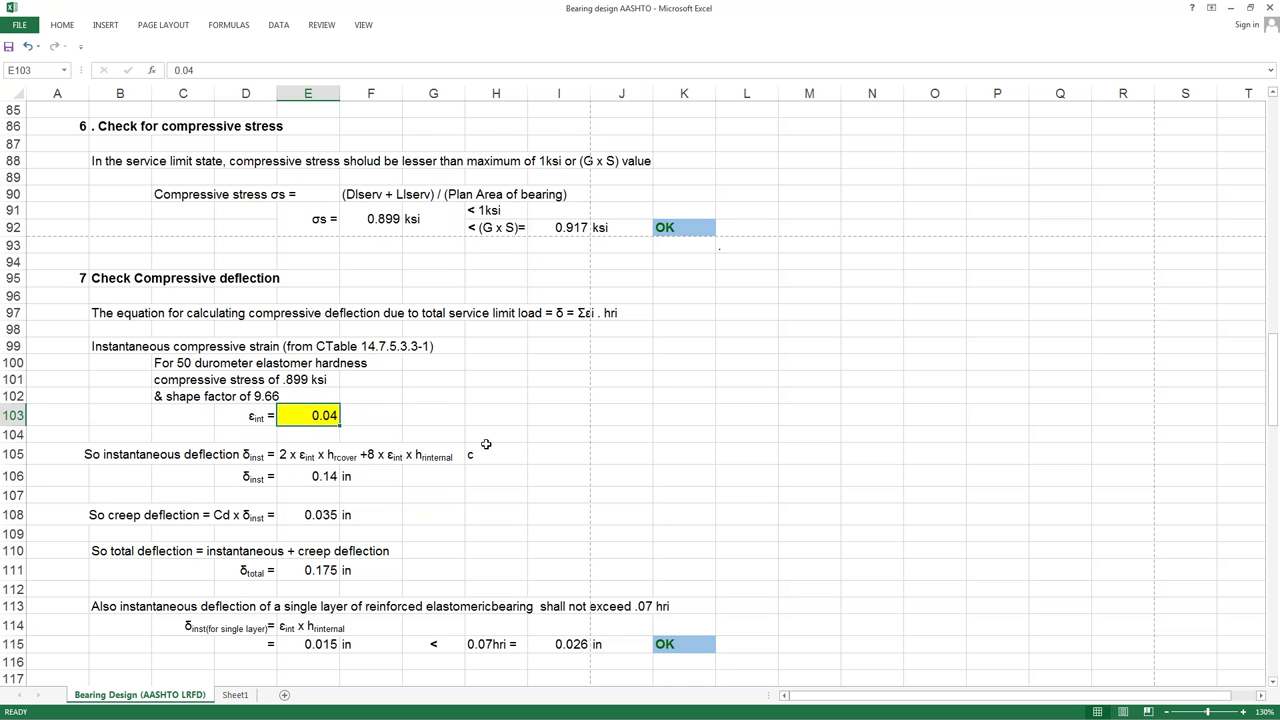
click(508, 420)
scroll(490, 418, down, 1)
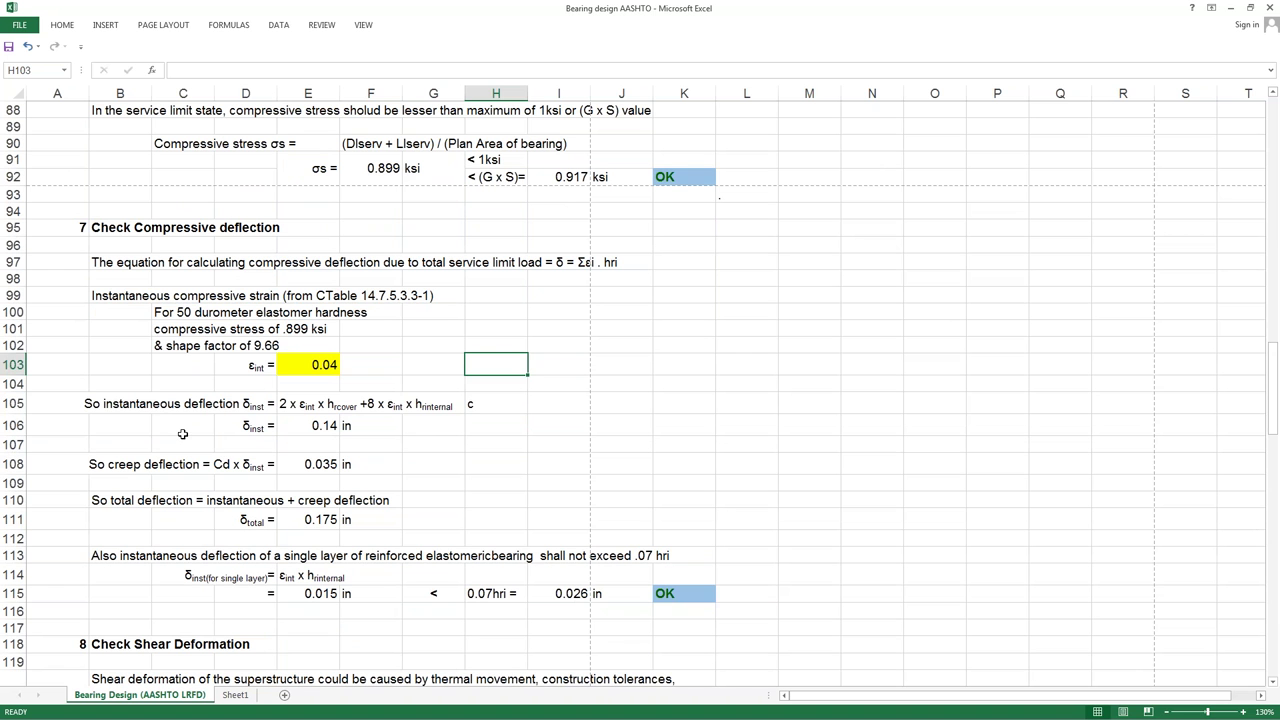
click(296, 403)
click(418, 463)
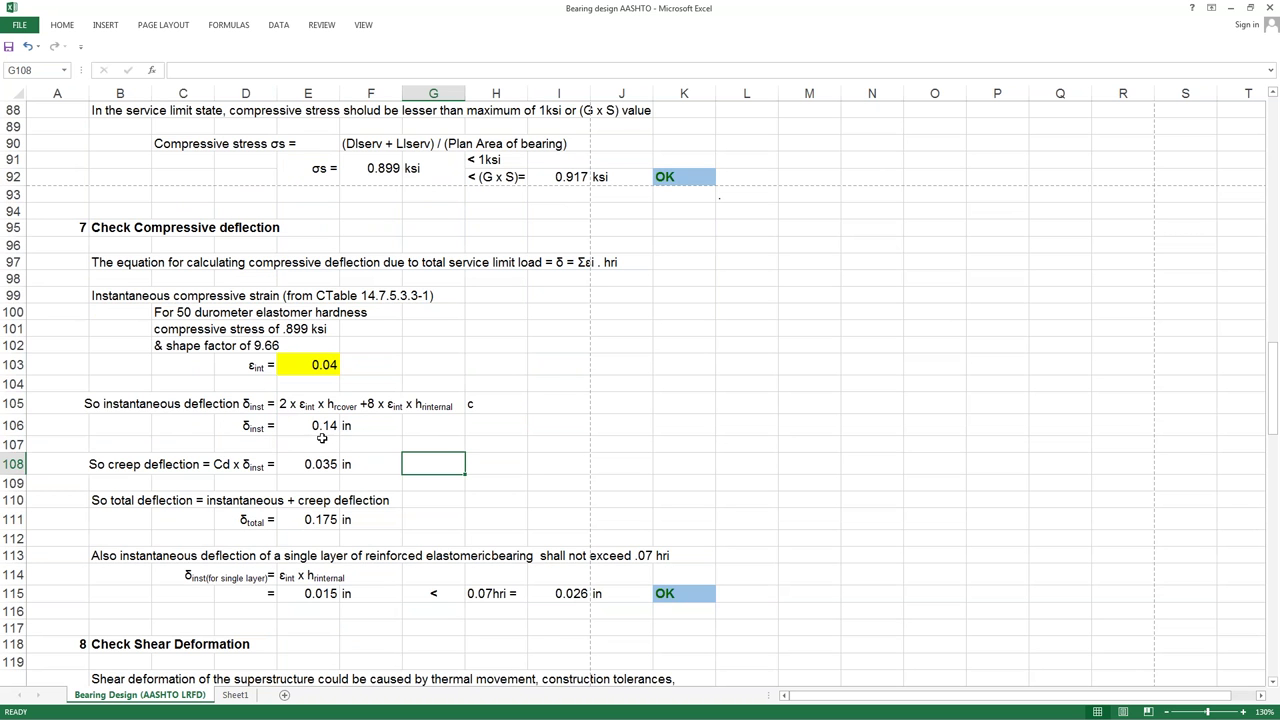
scroll(318, 424, down, 1)
click(325, 386)
scroll(340, 394, down, 1)
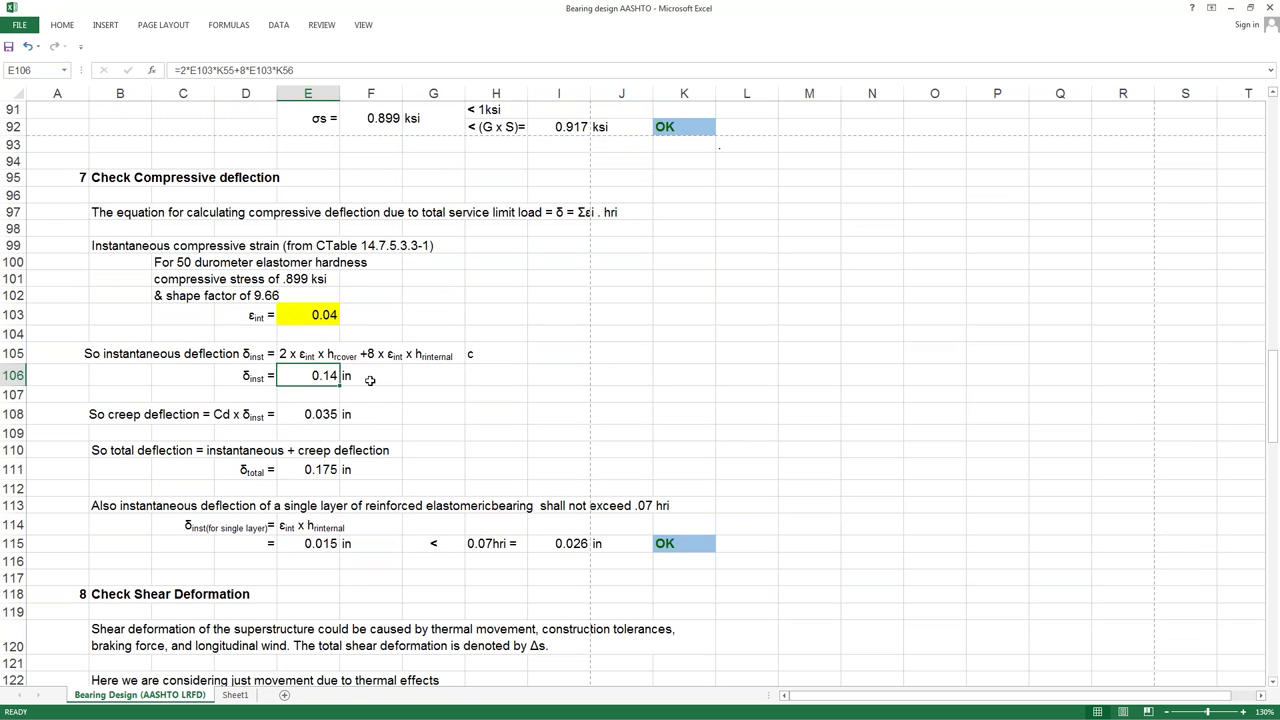
click(150, 423)
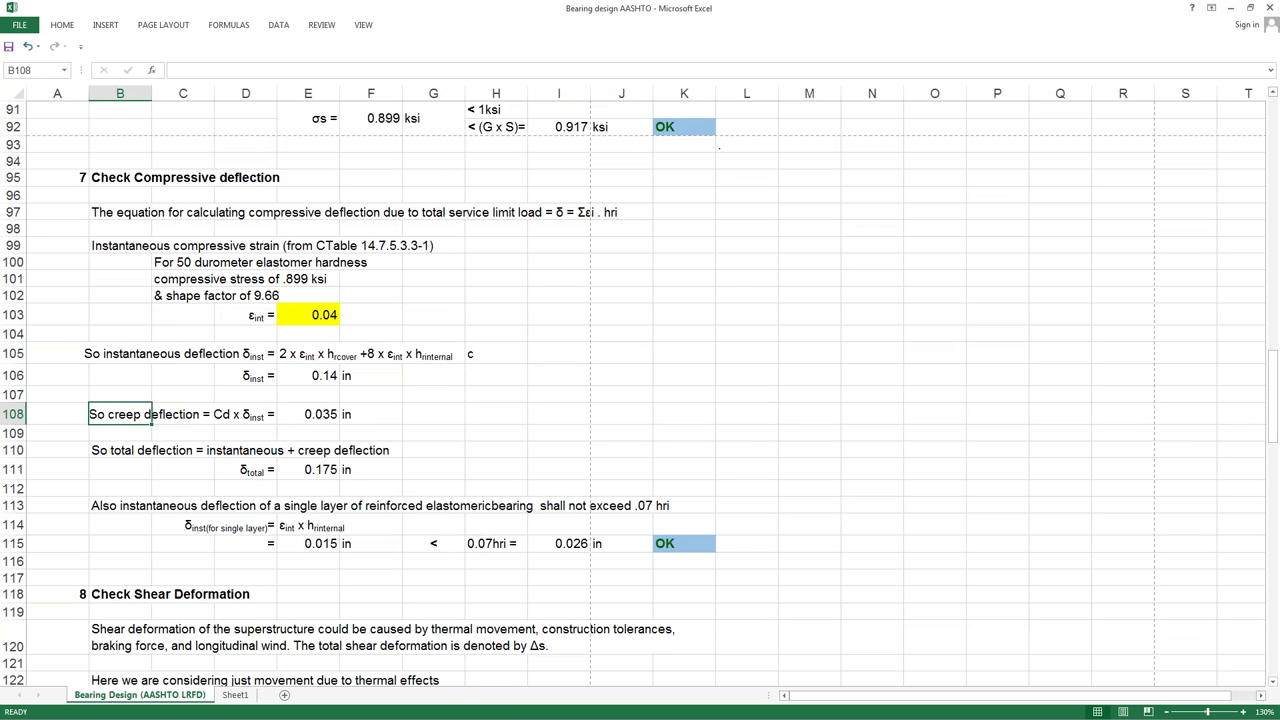
click(290, 422)
scroll(509, 432, up, 1)
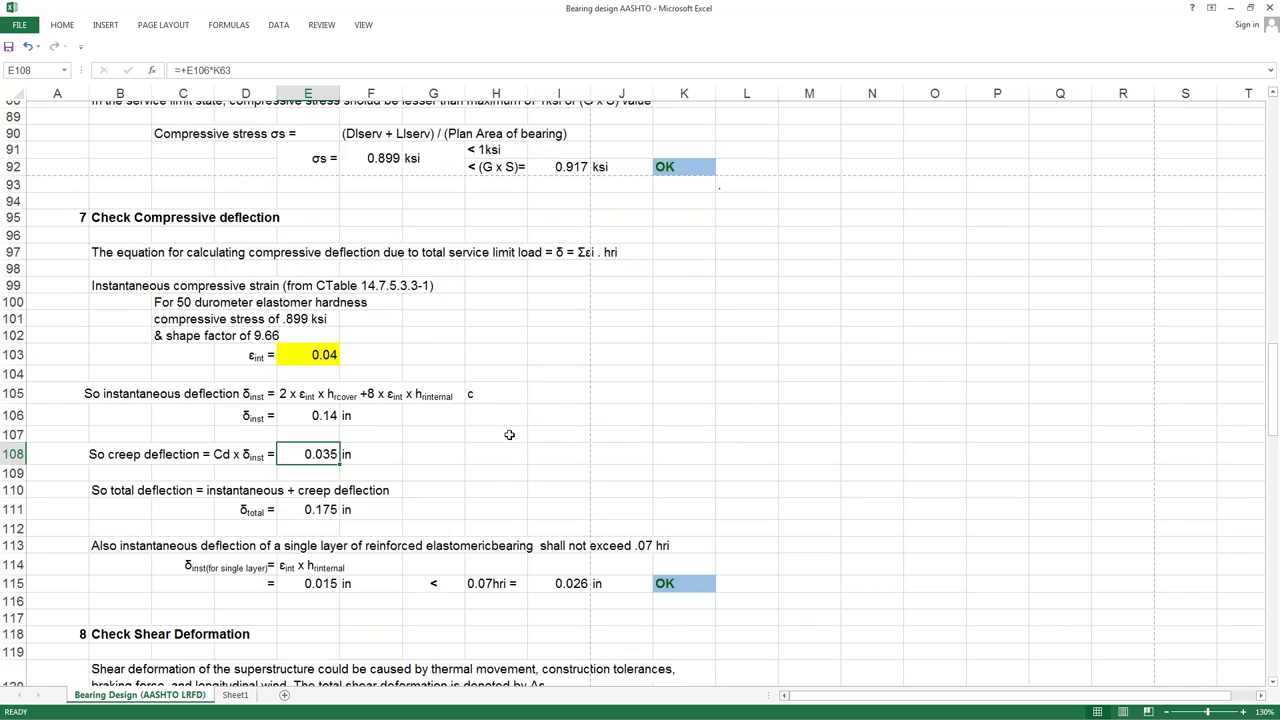
scroll(440, 428, down, 1)
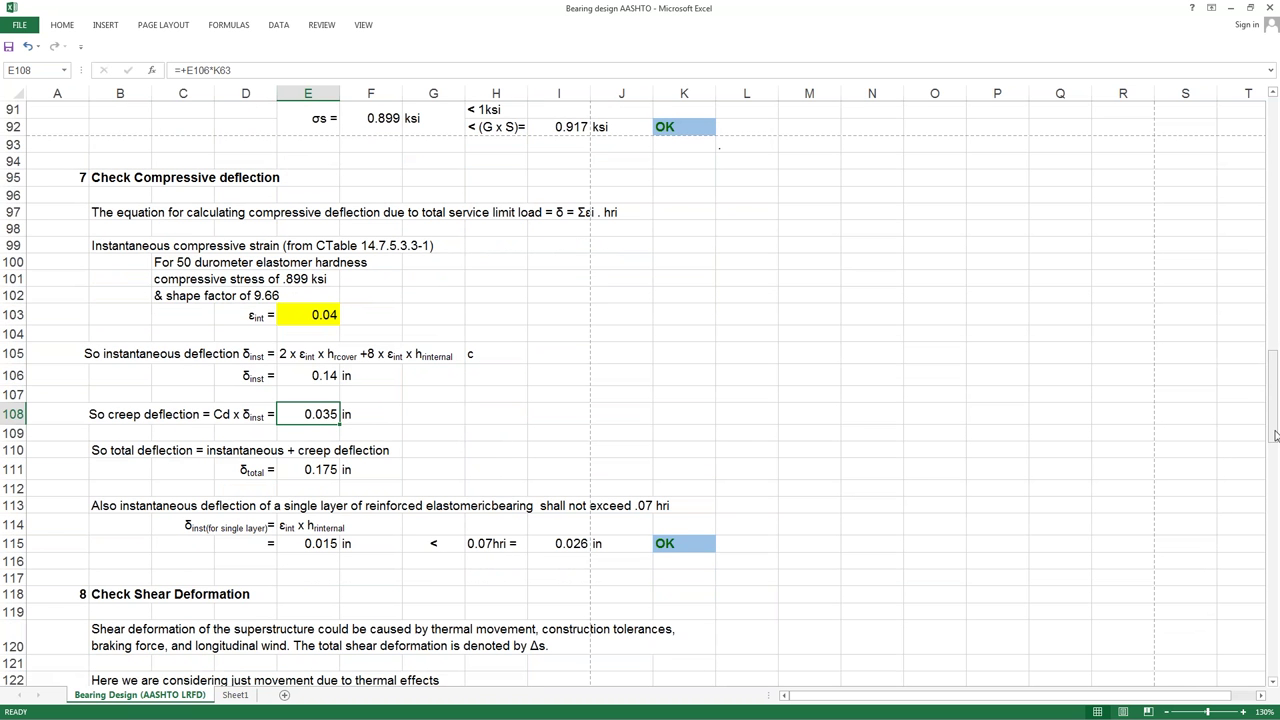
drag(1275, 435, 1275, 438)
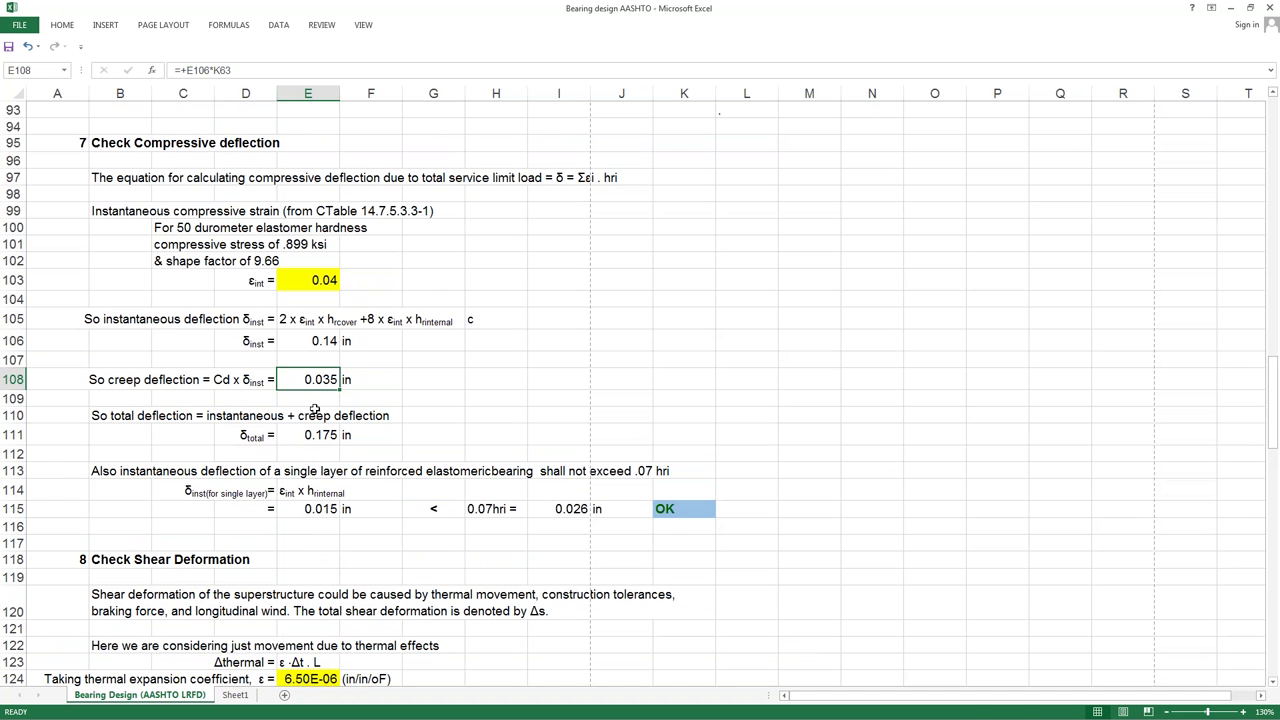
drag(326, 342, 323, 381)
click(326, 434)
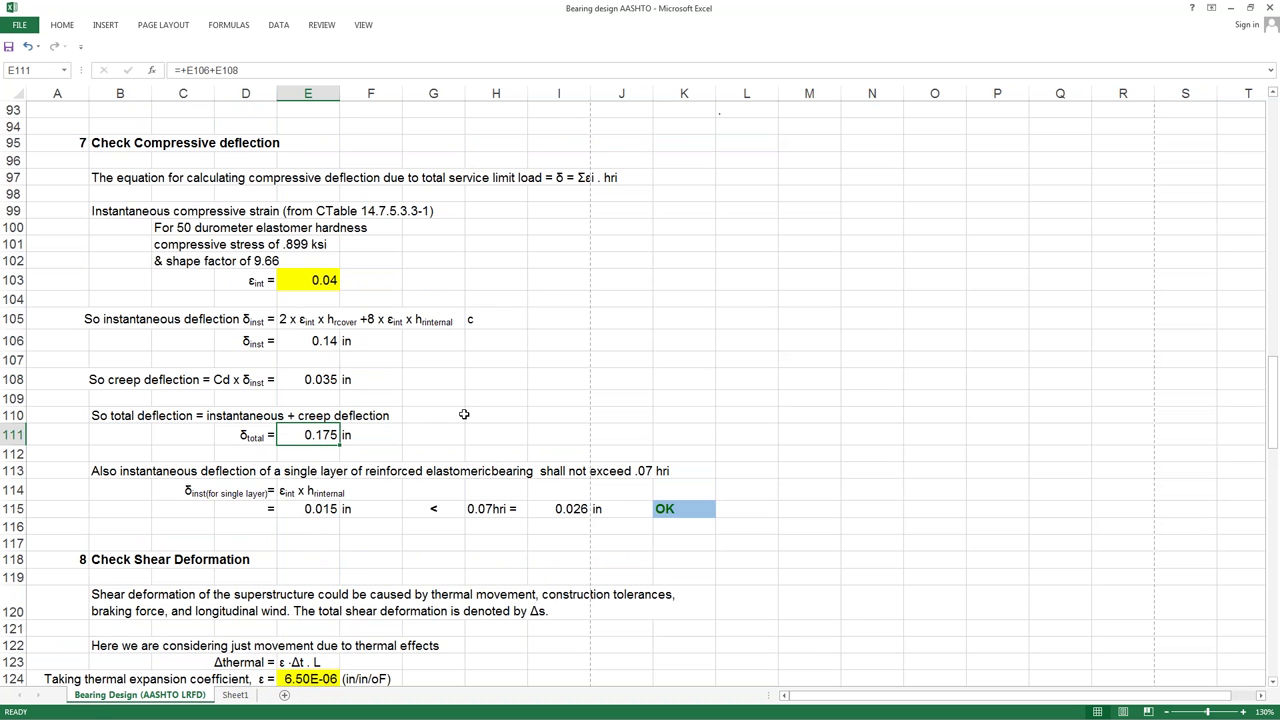
scroll(463, 416, down, 1)
scroll(467, 403, down, 1)
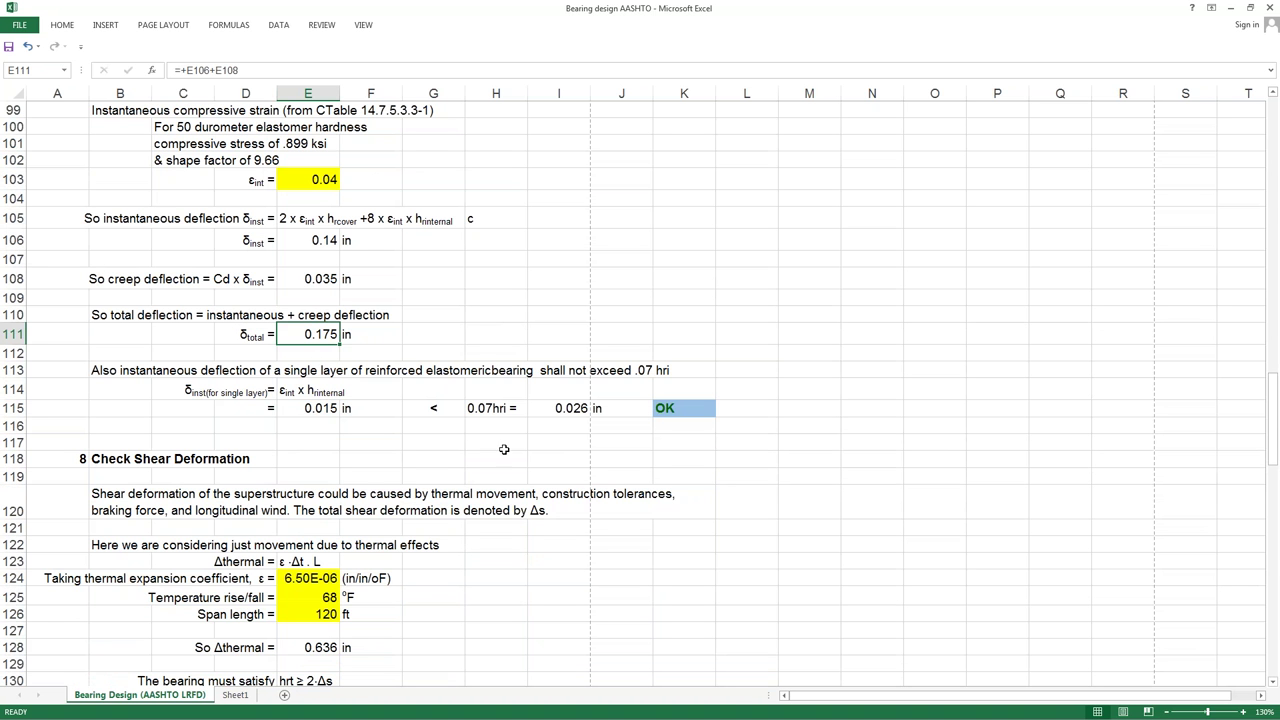
click(493, 410)
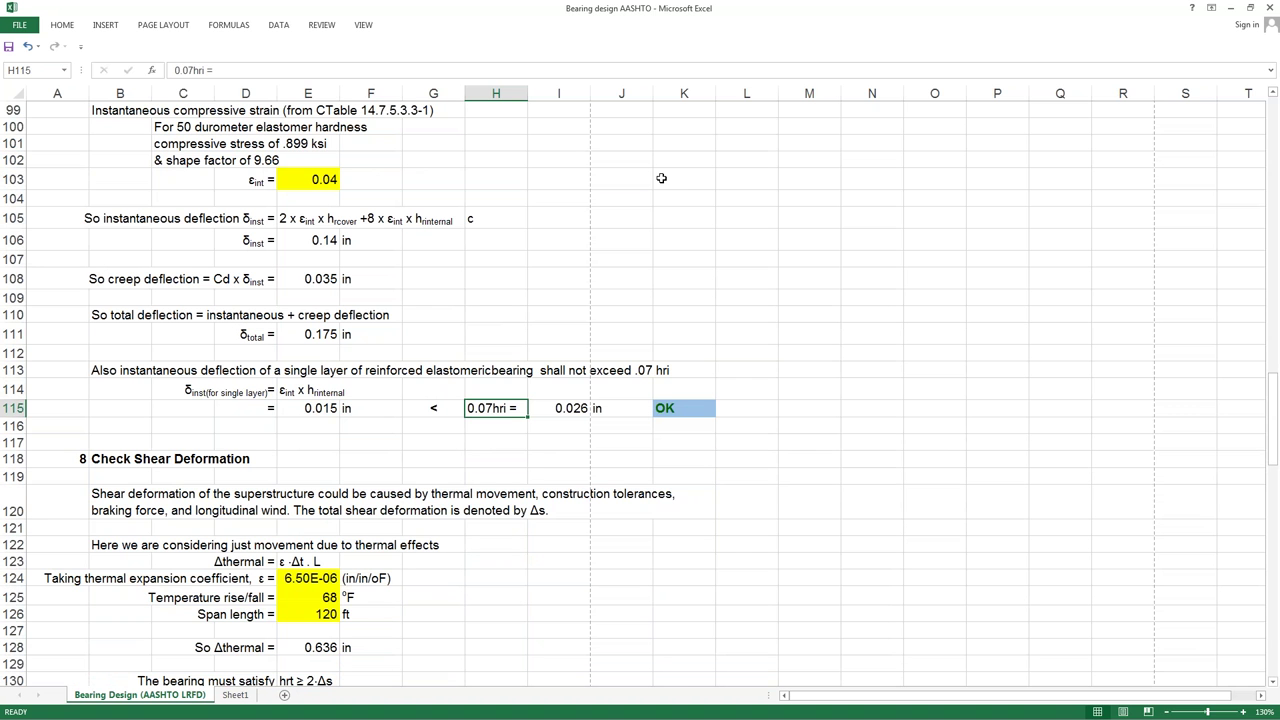
click(506, 442)
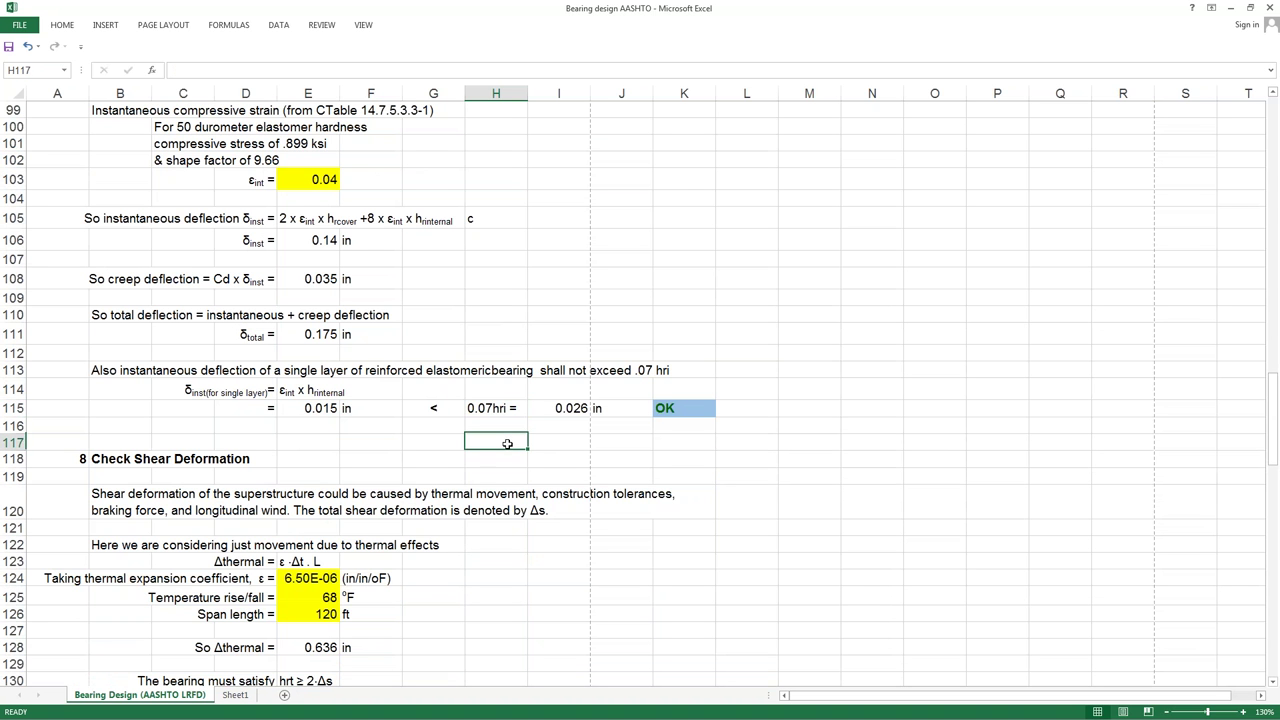
click(500, 406)
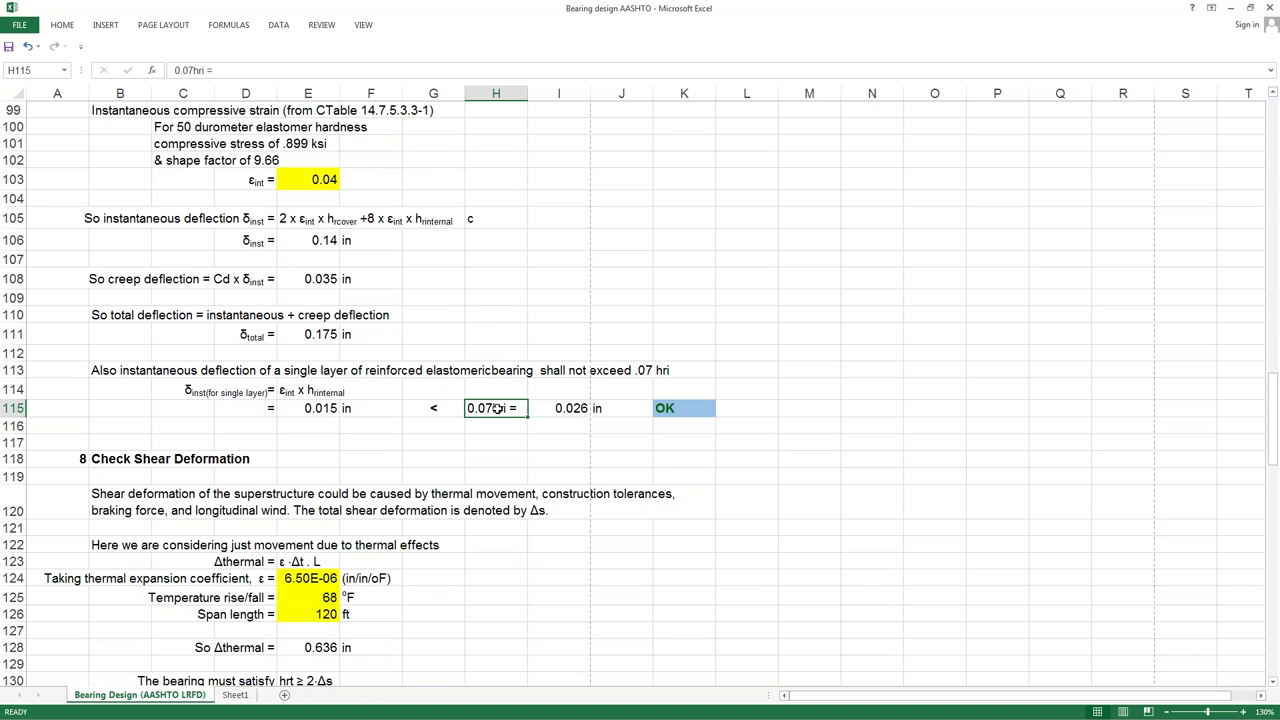
click(331, 329)
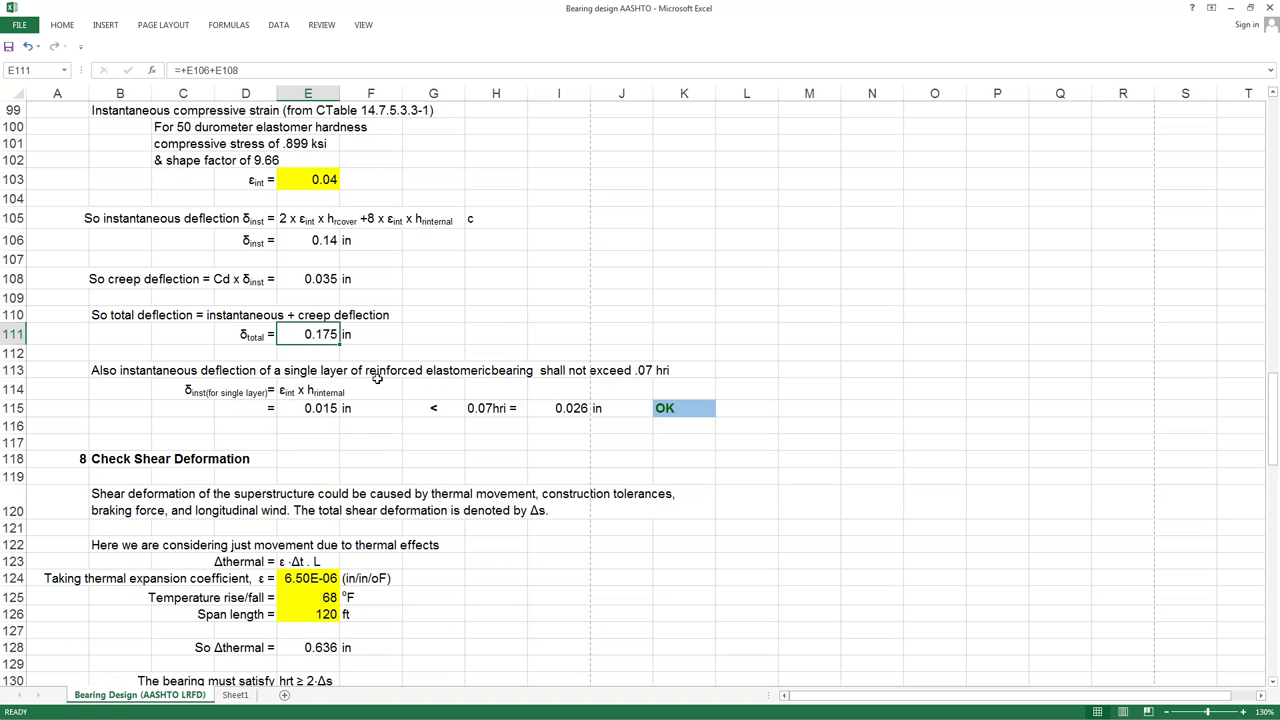
scroll(353, 403, down, 1)
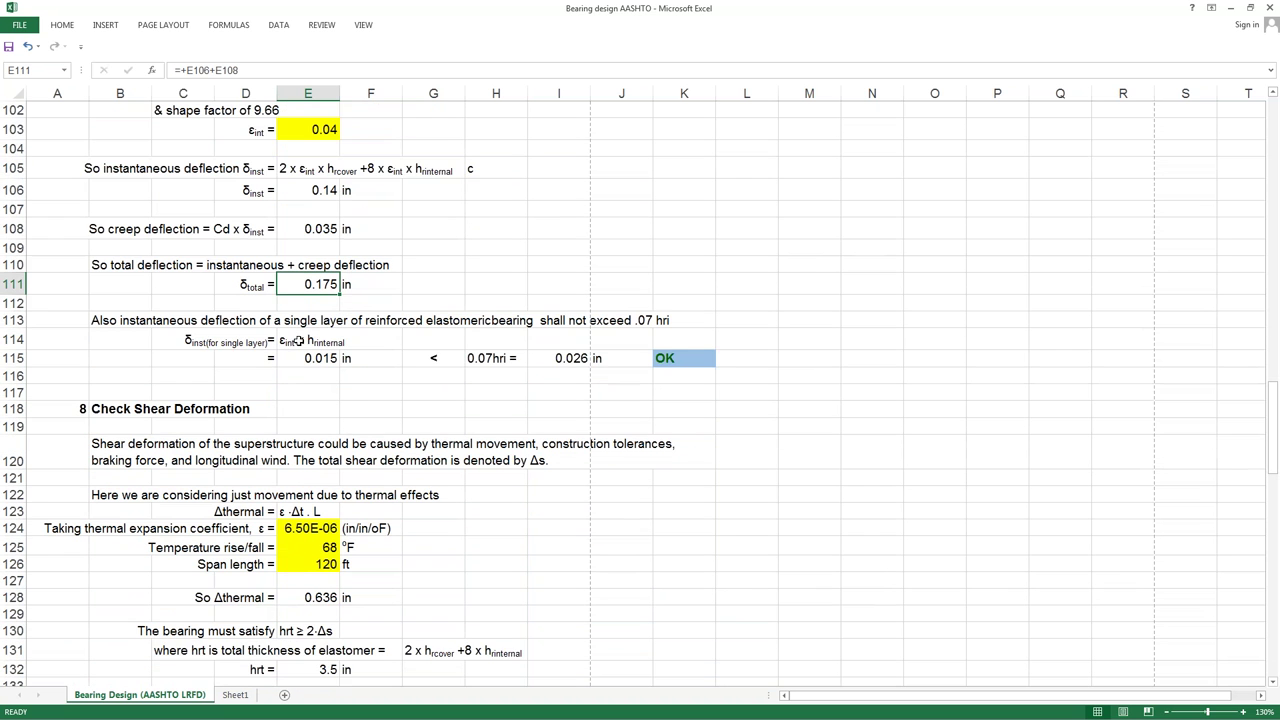
click(298, 341)
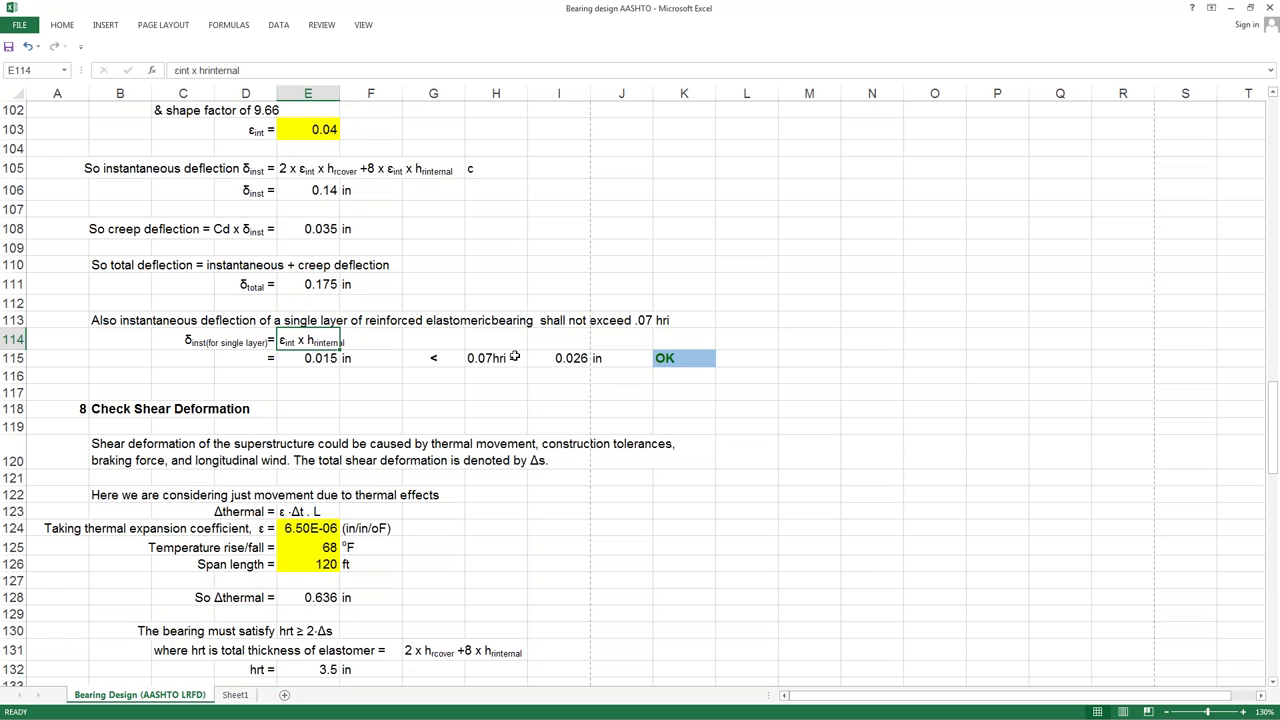
click(658, 391)
scroll(658, 391, down, 3)
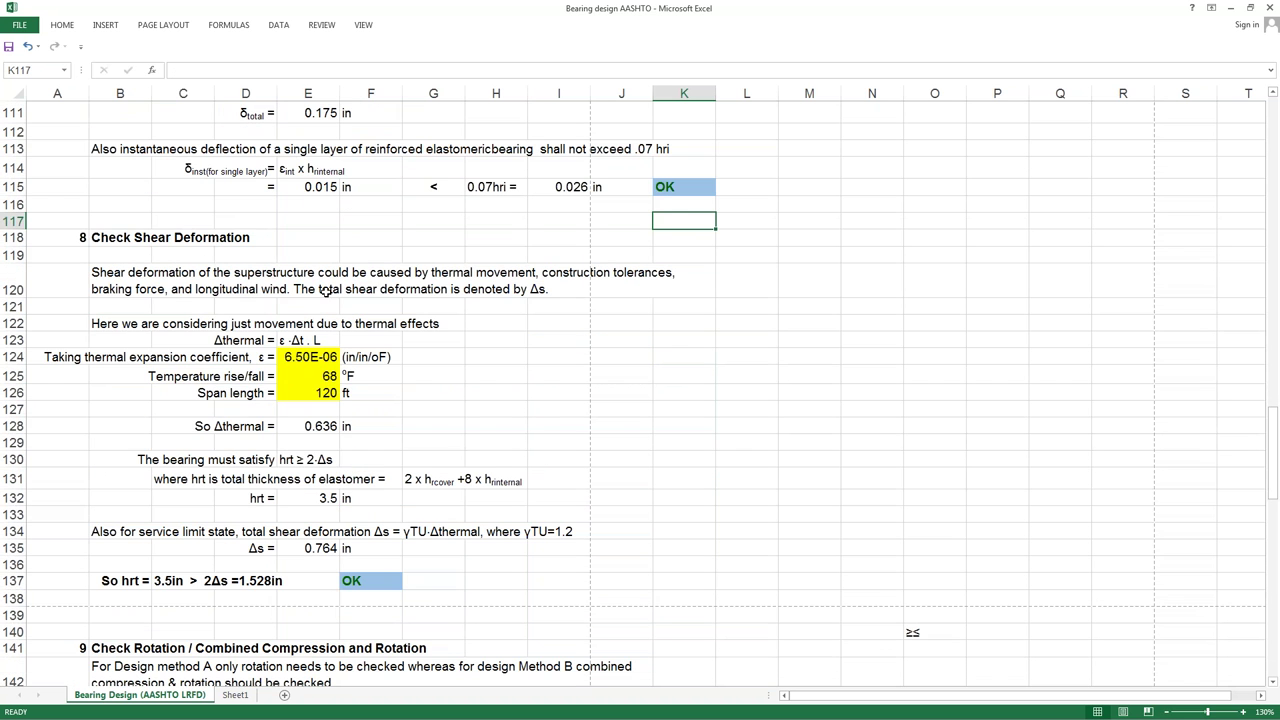
click(293, 292)
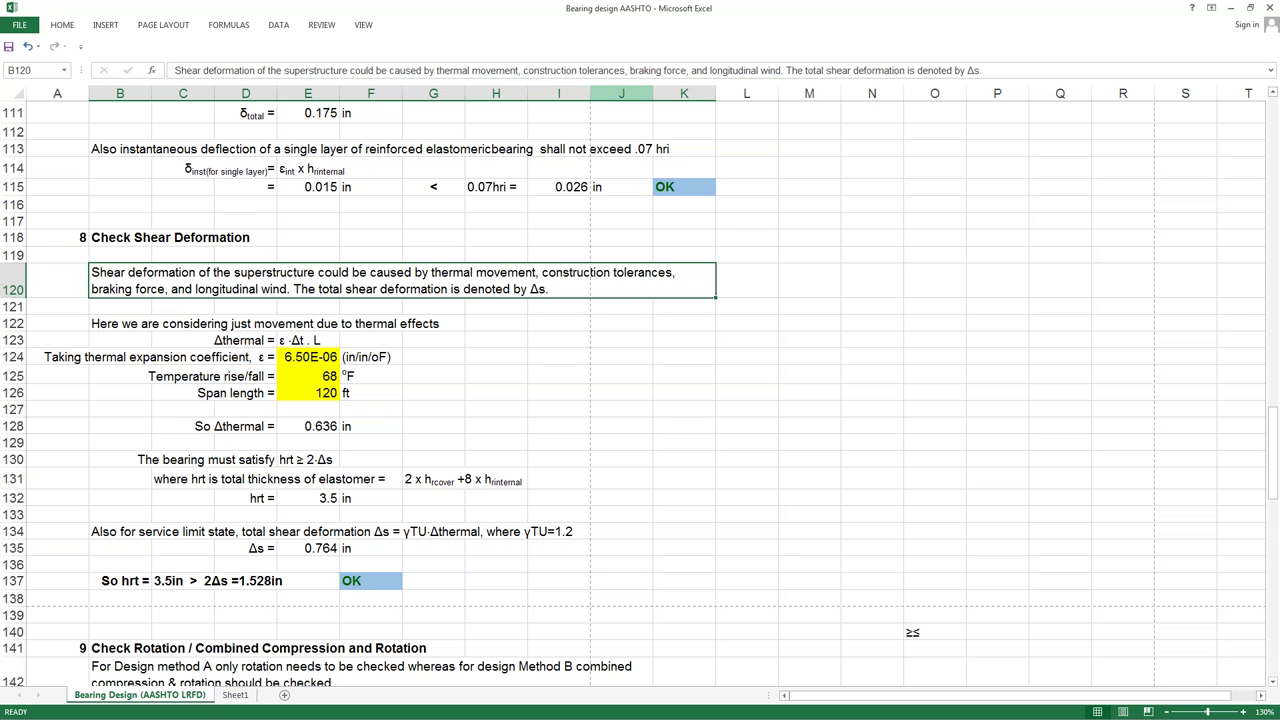
click(436, 408)
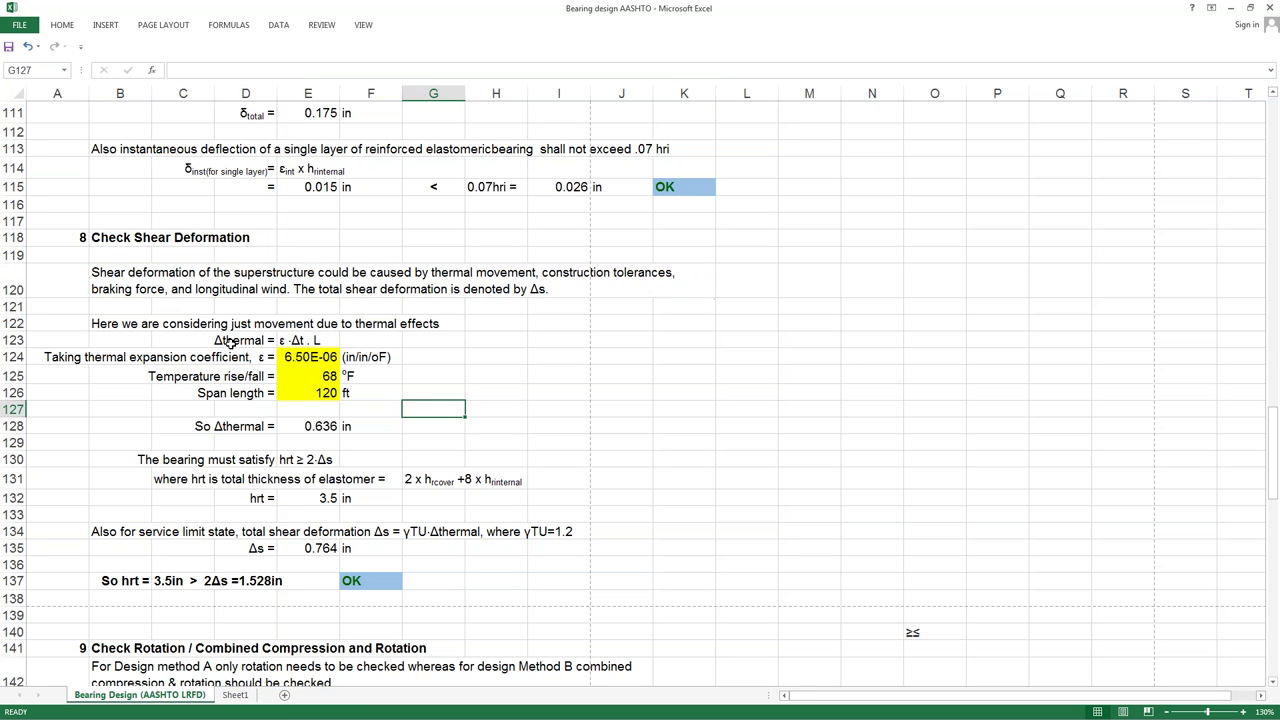
click(230, 343)
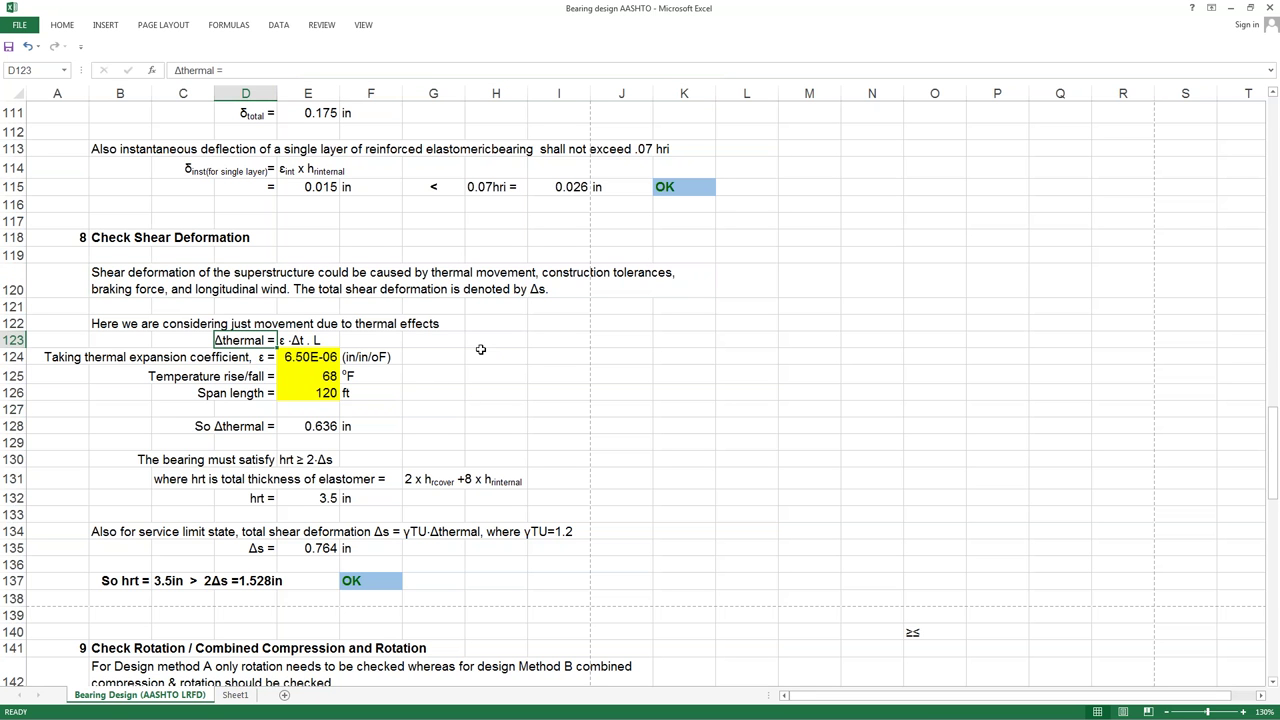
click(365, 405)
scroll(322, 302, down, 2)
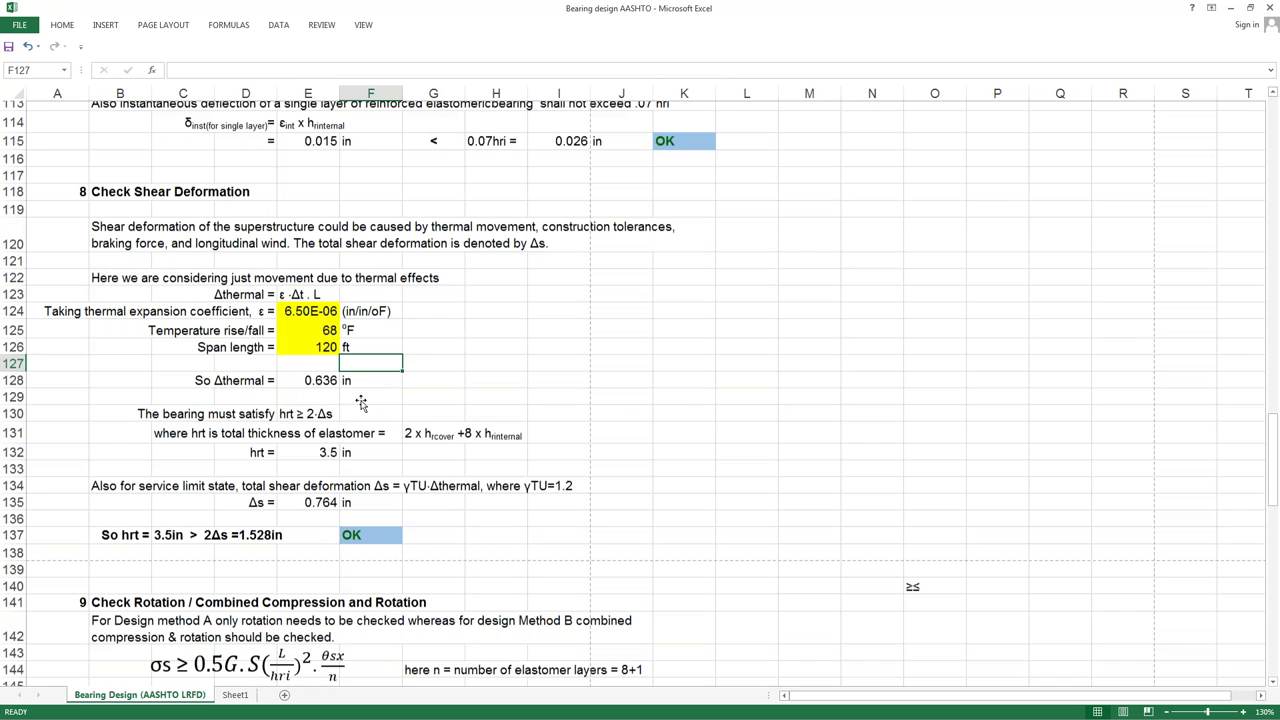
click(322, 301)
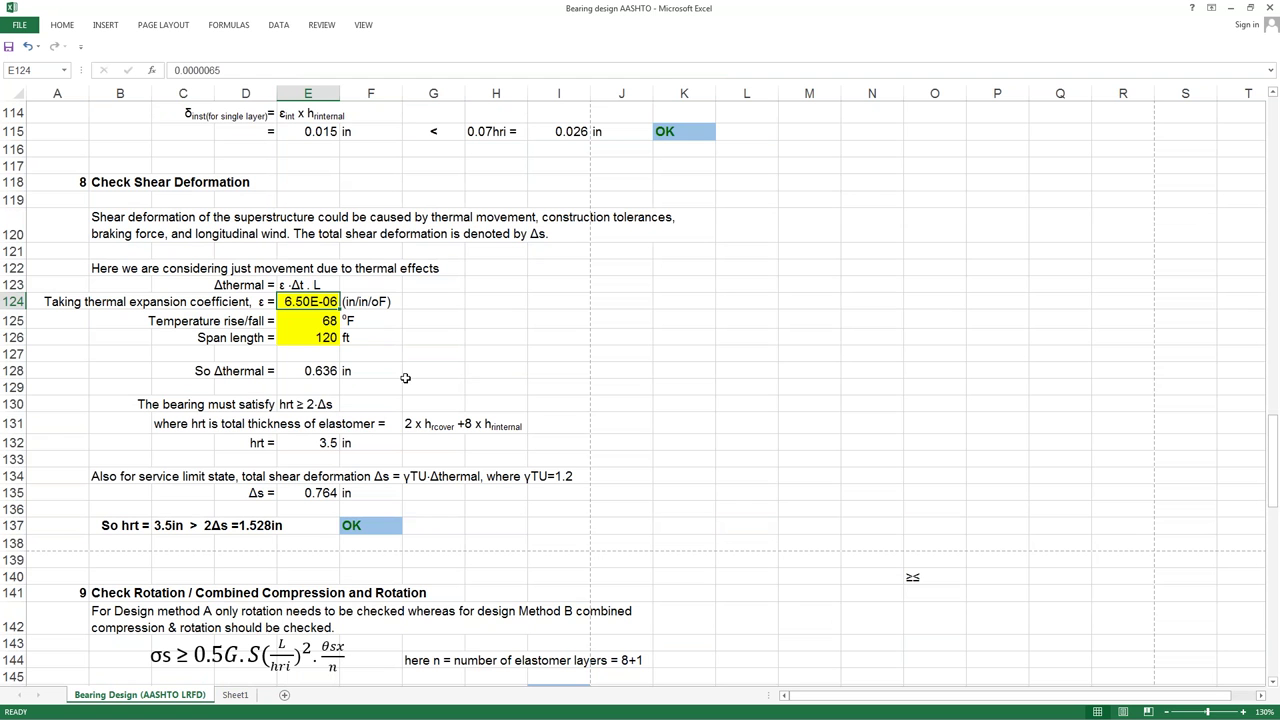
click(310, 321)
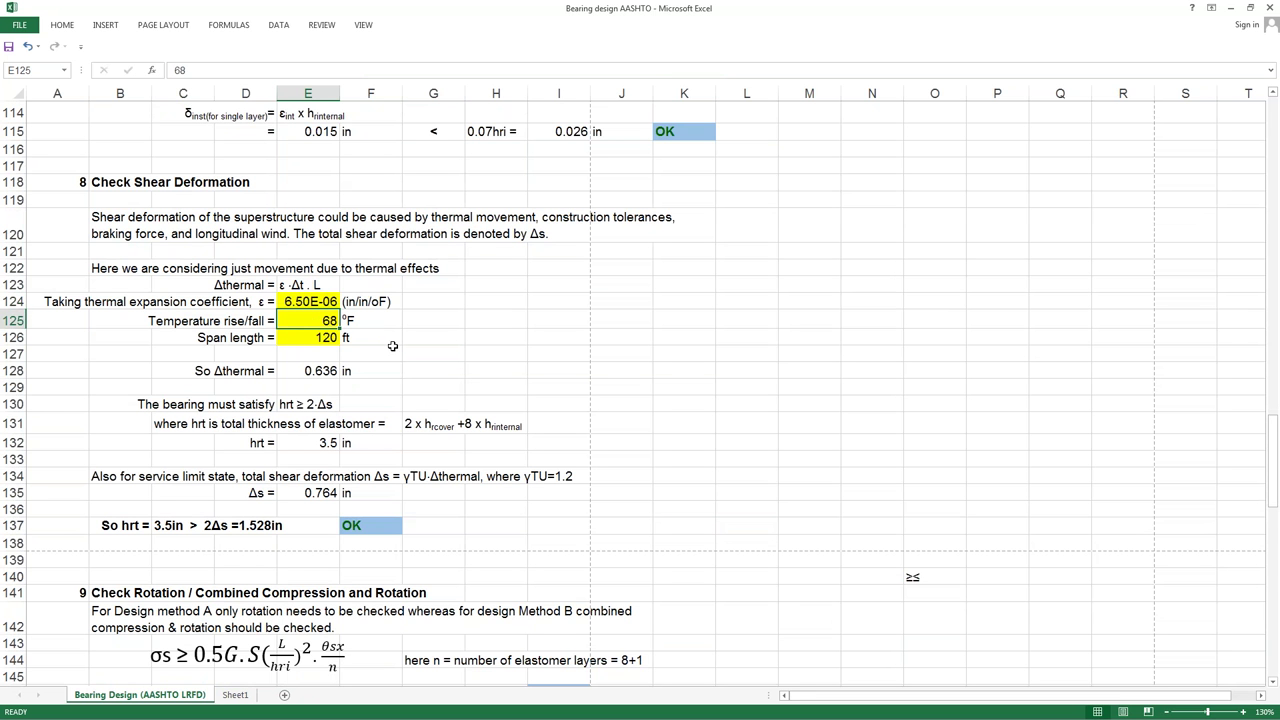
click(310, 337)
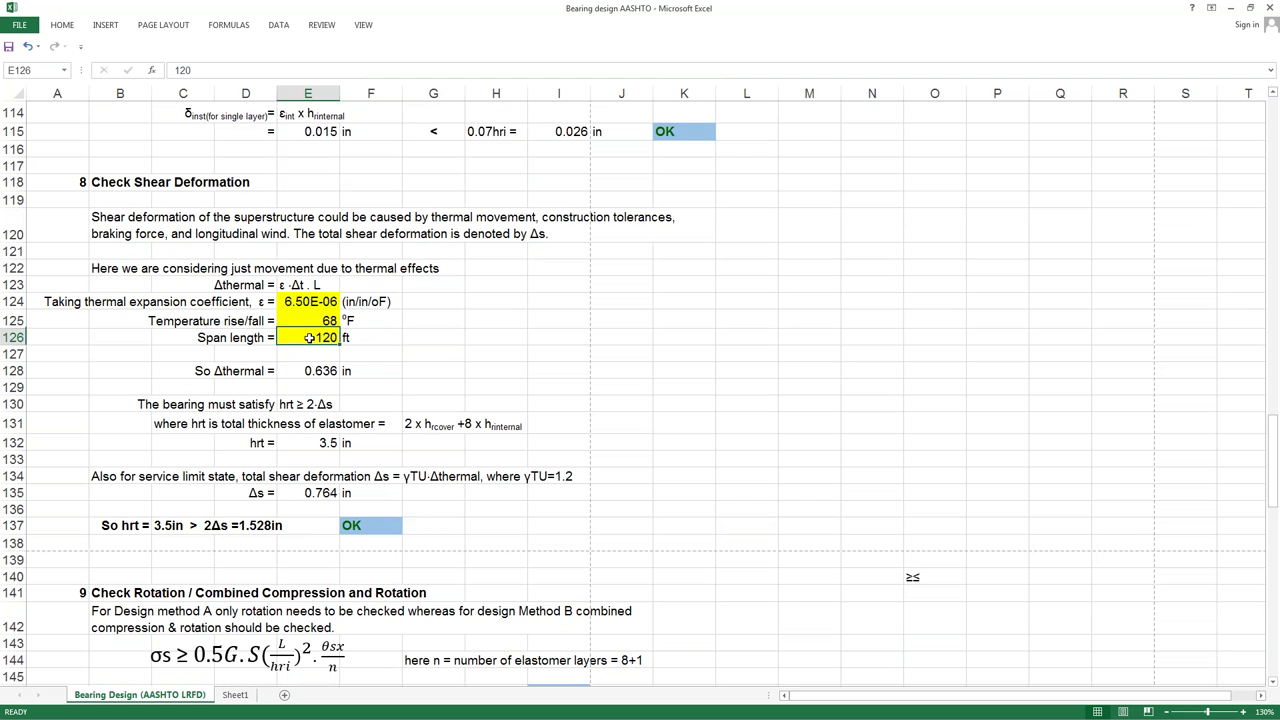
click(310, 372)
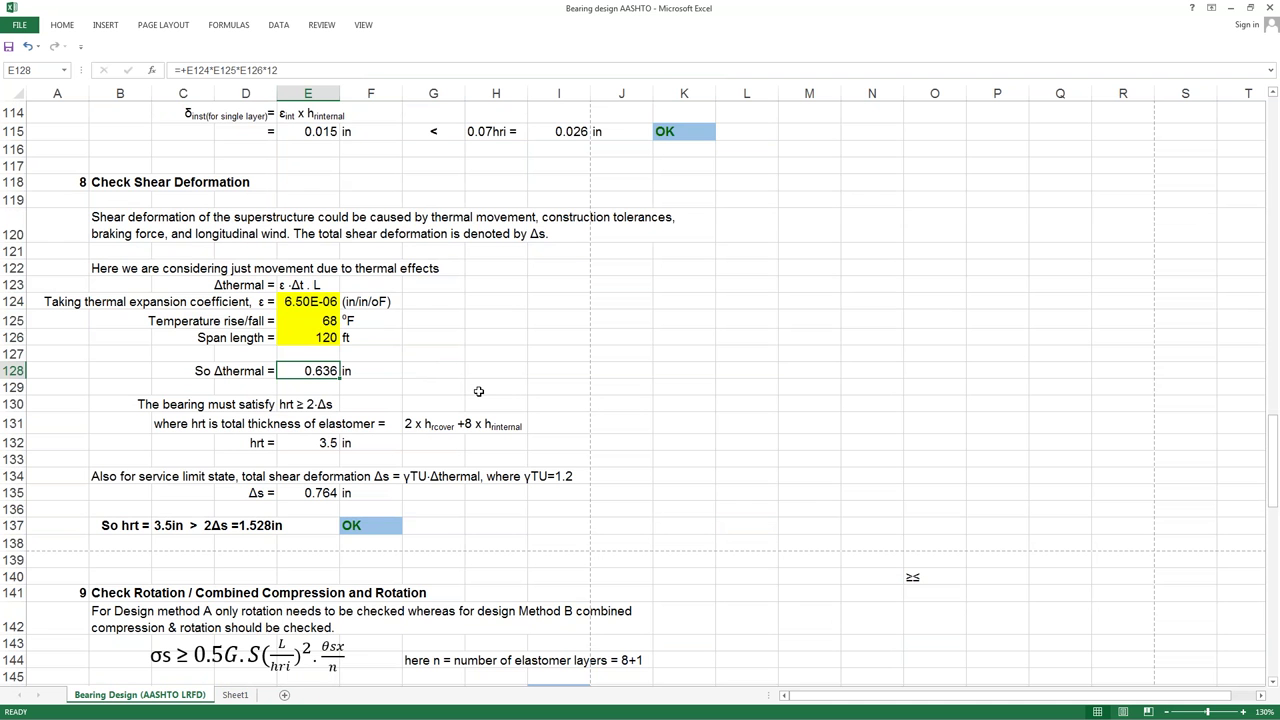
click(429, 393)
scroll(429, 393, down, 1)
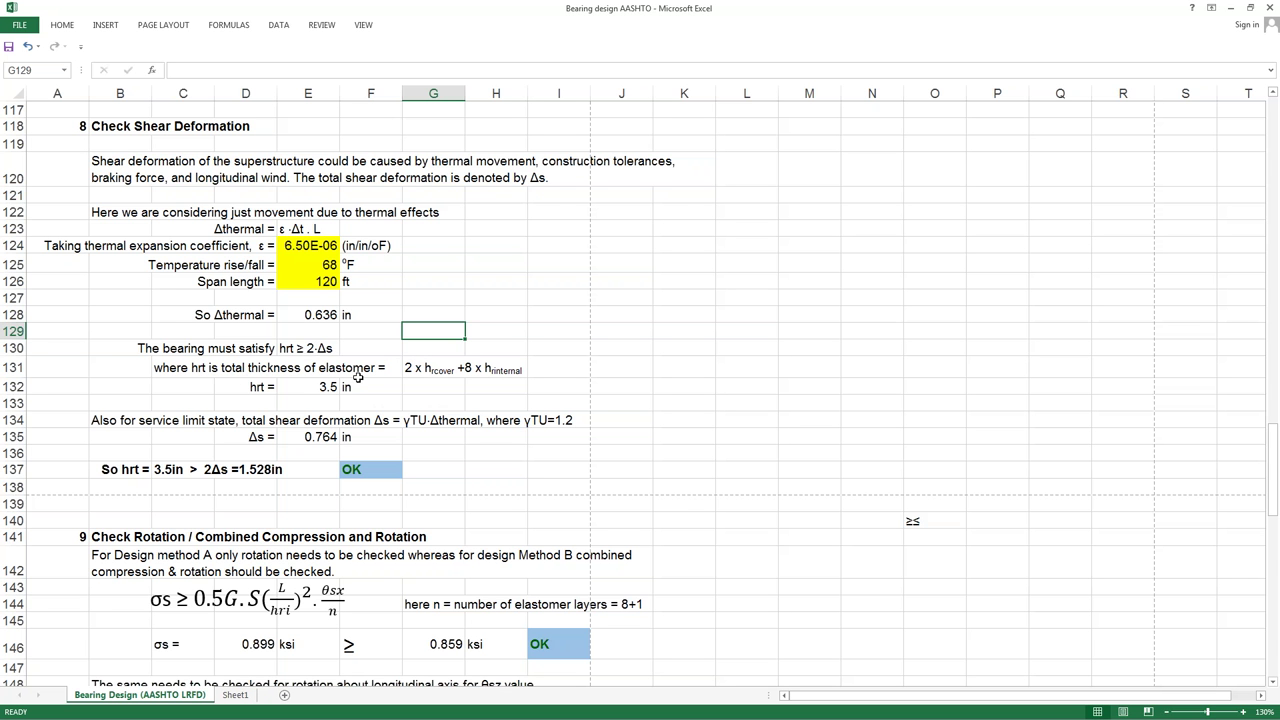
click(328, 390)
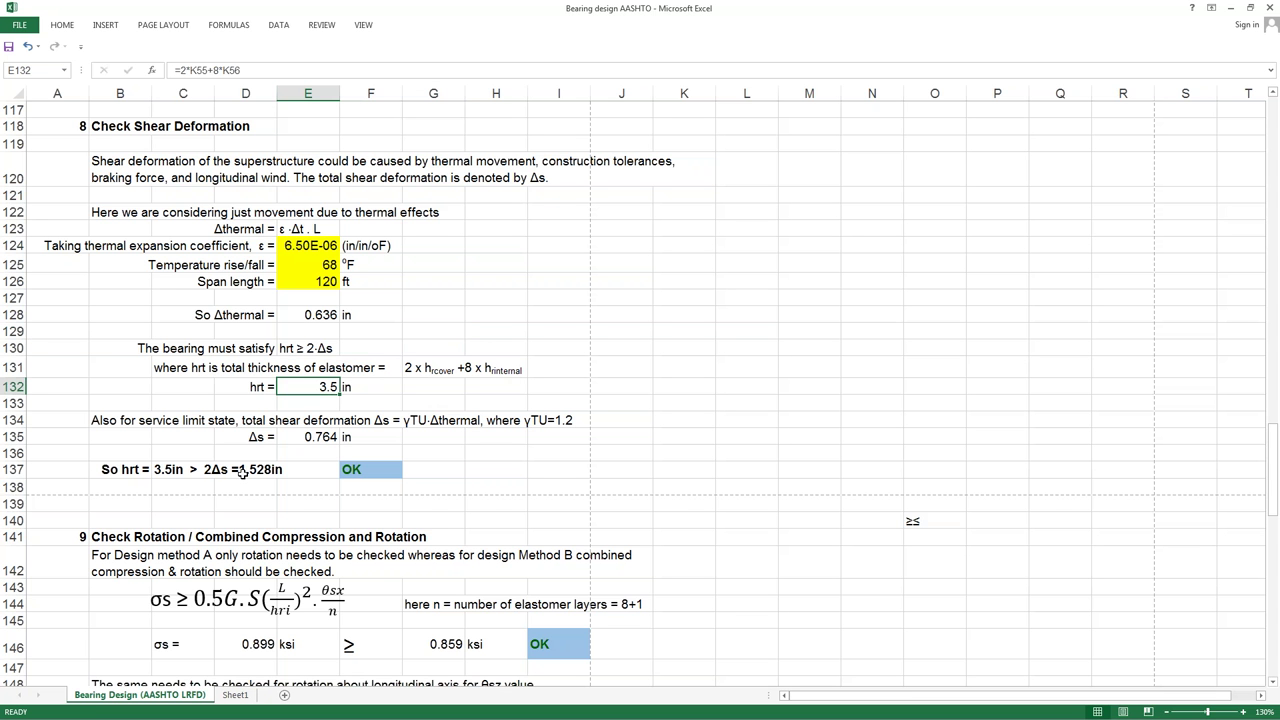
click(325, 317)
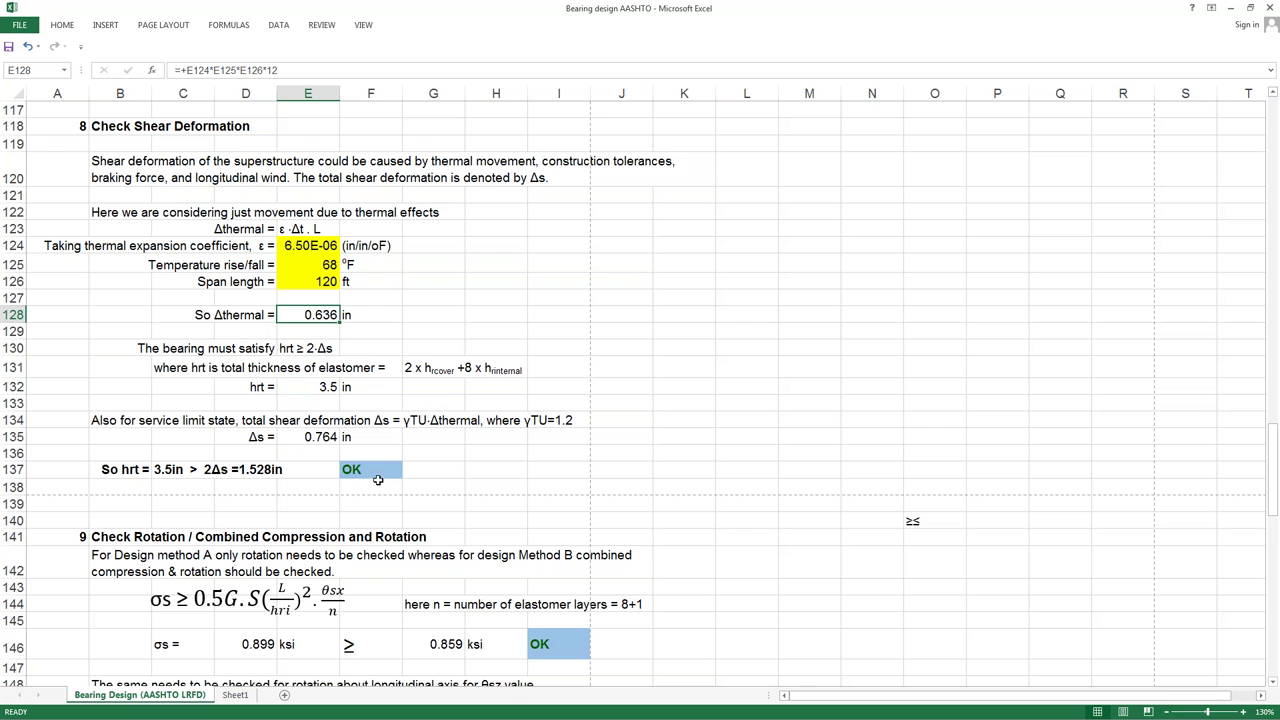
scroll(386, 463, down, 5)
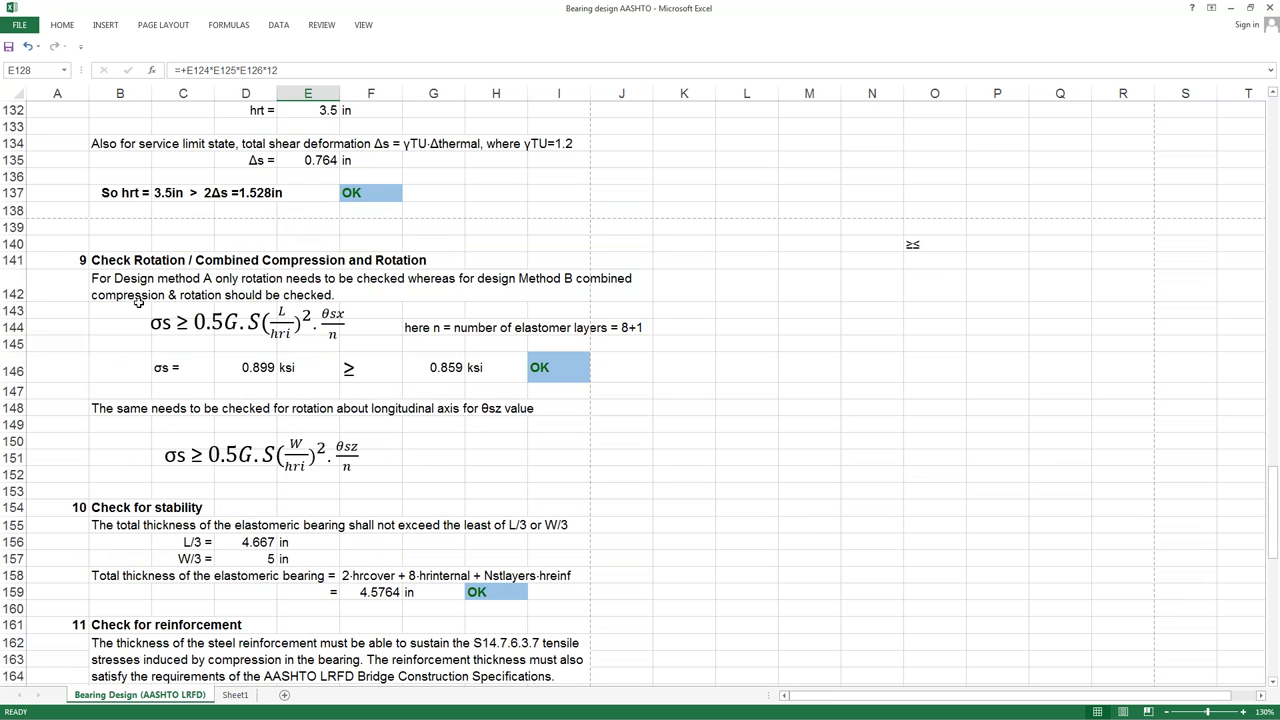
click(128, 262)
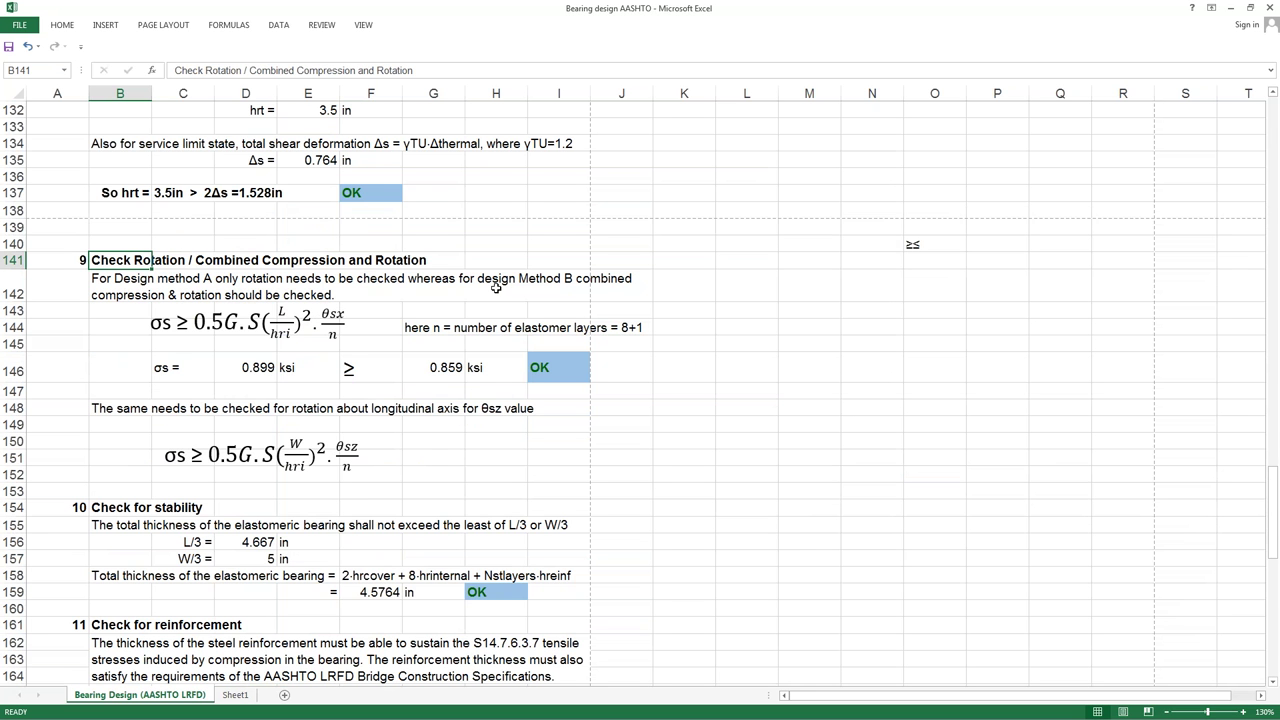
click(692, 393)
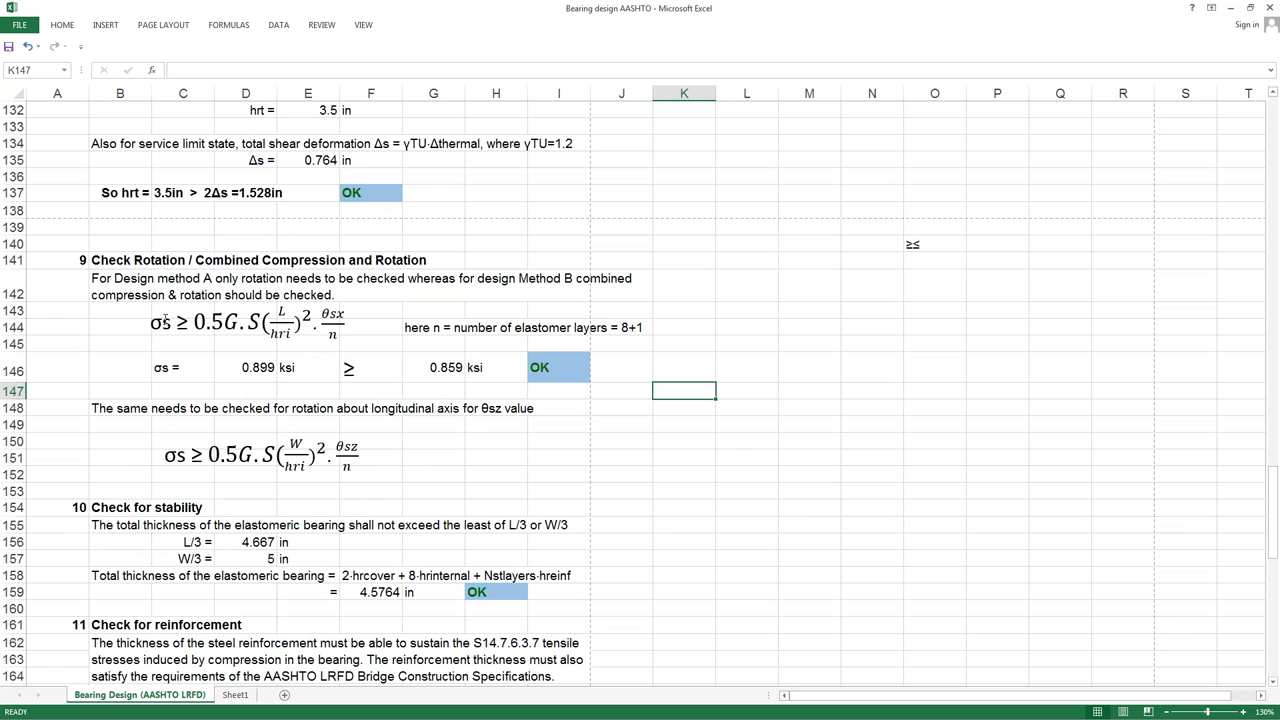
click(120, 259)
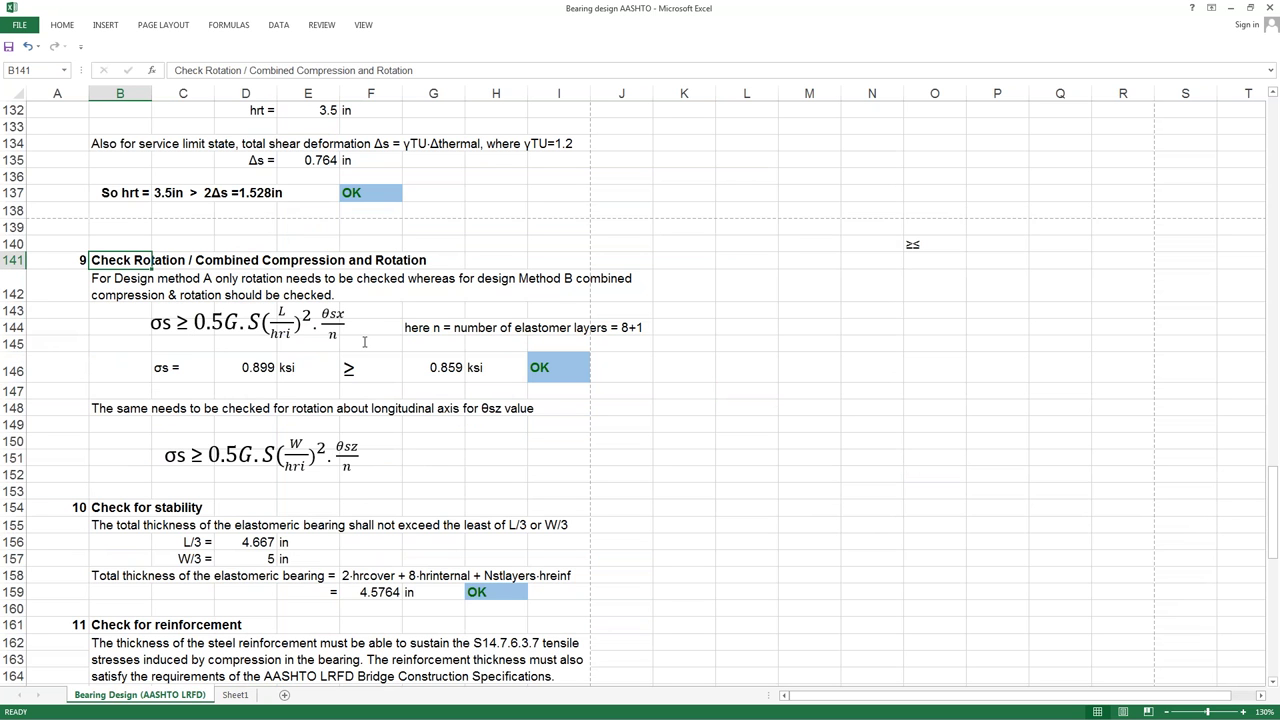
double_click(333, 313)
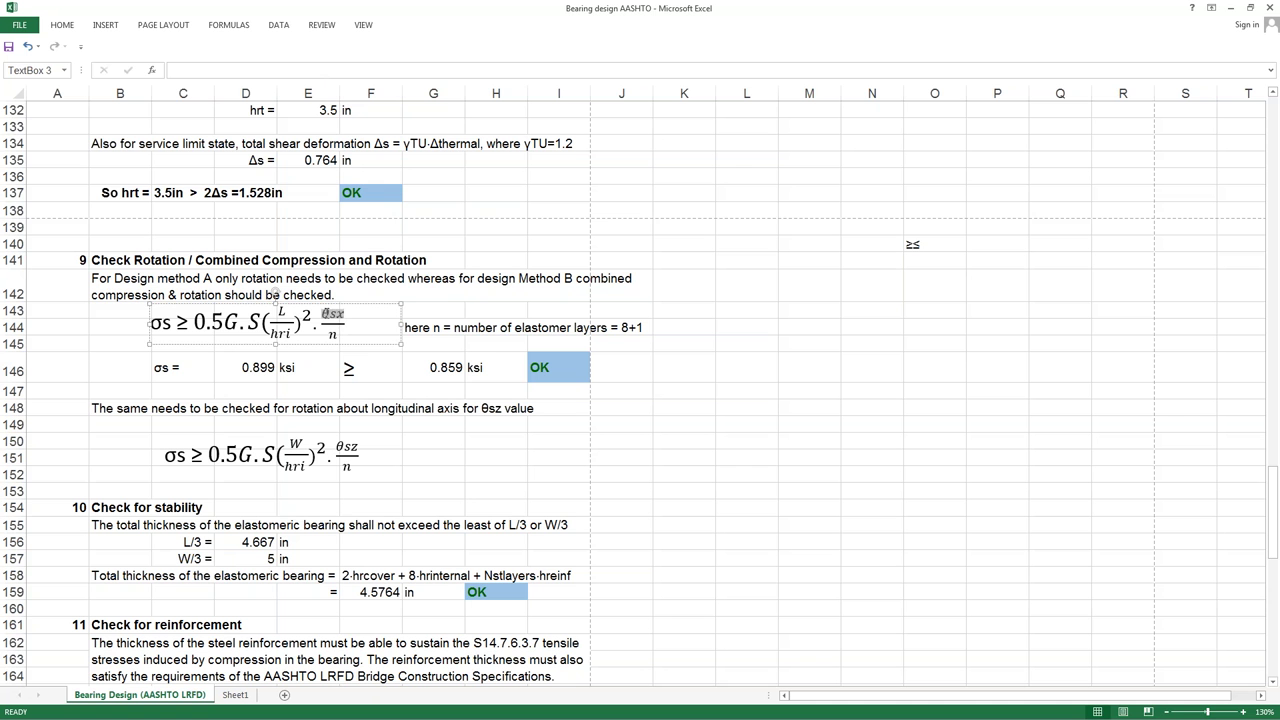
click(349, 318)
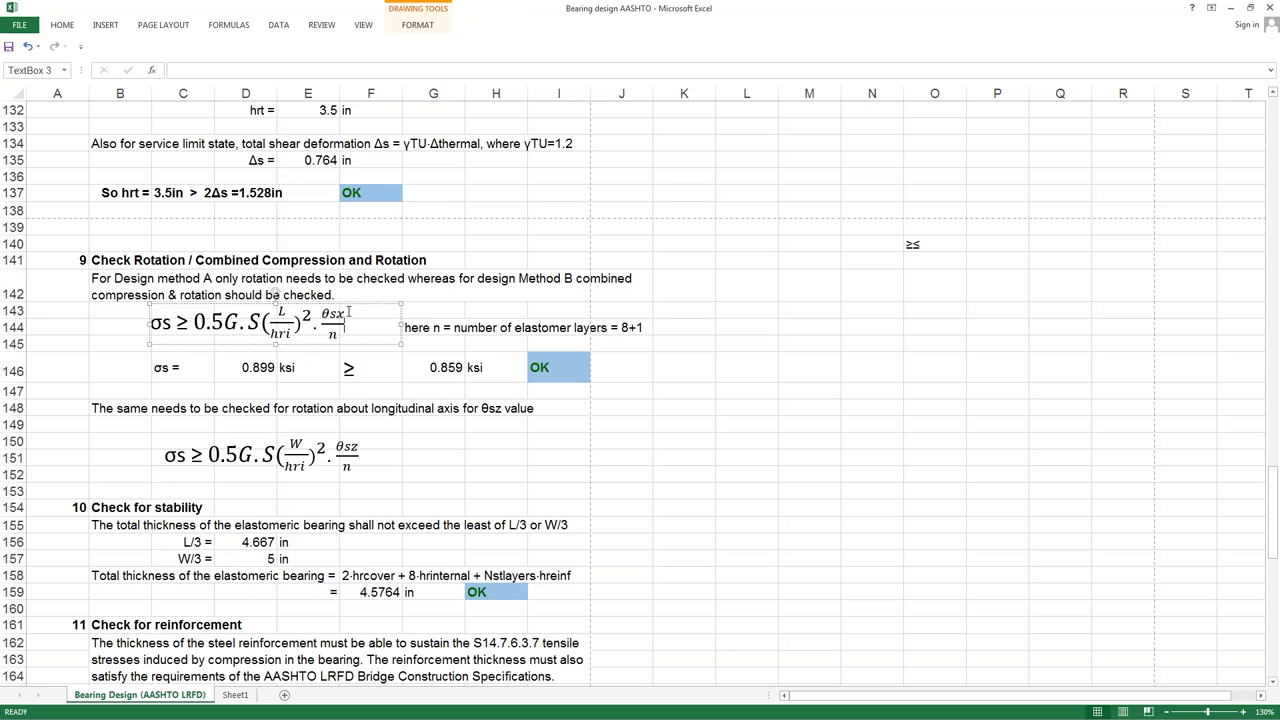
drag(337, 450, 401, 441)
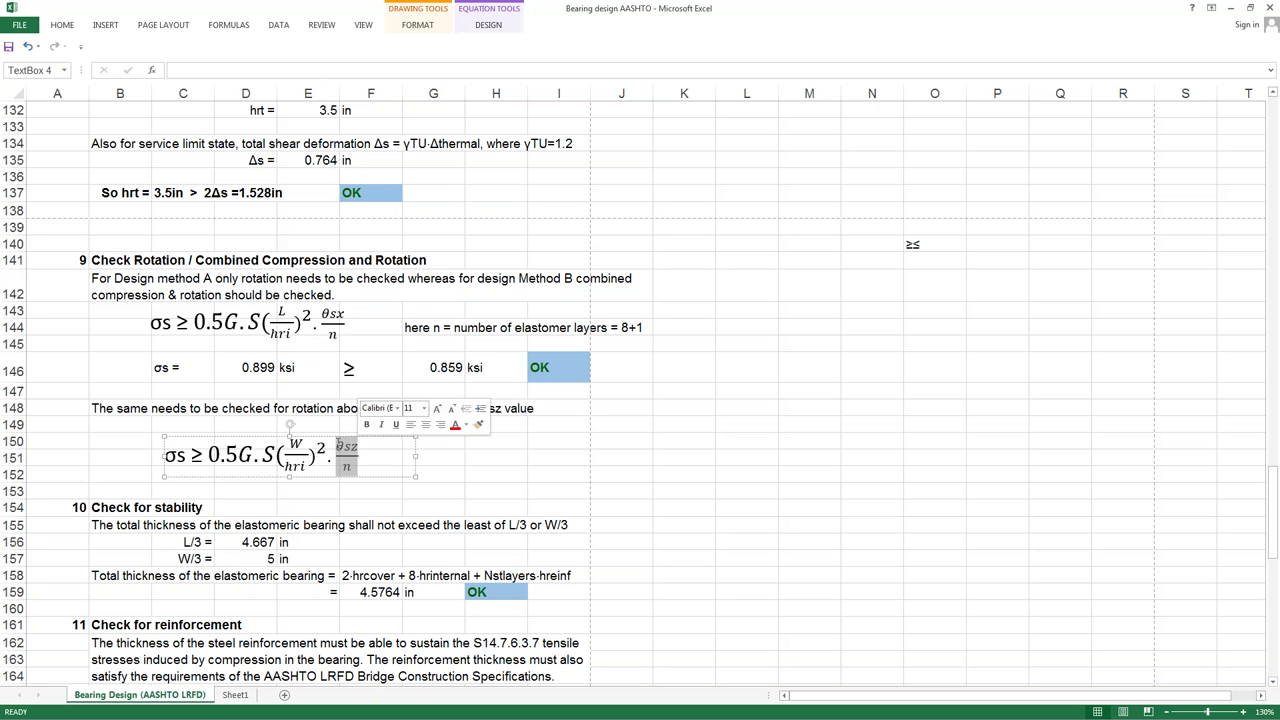
click(622, 442)
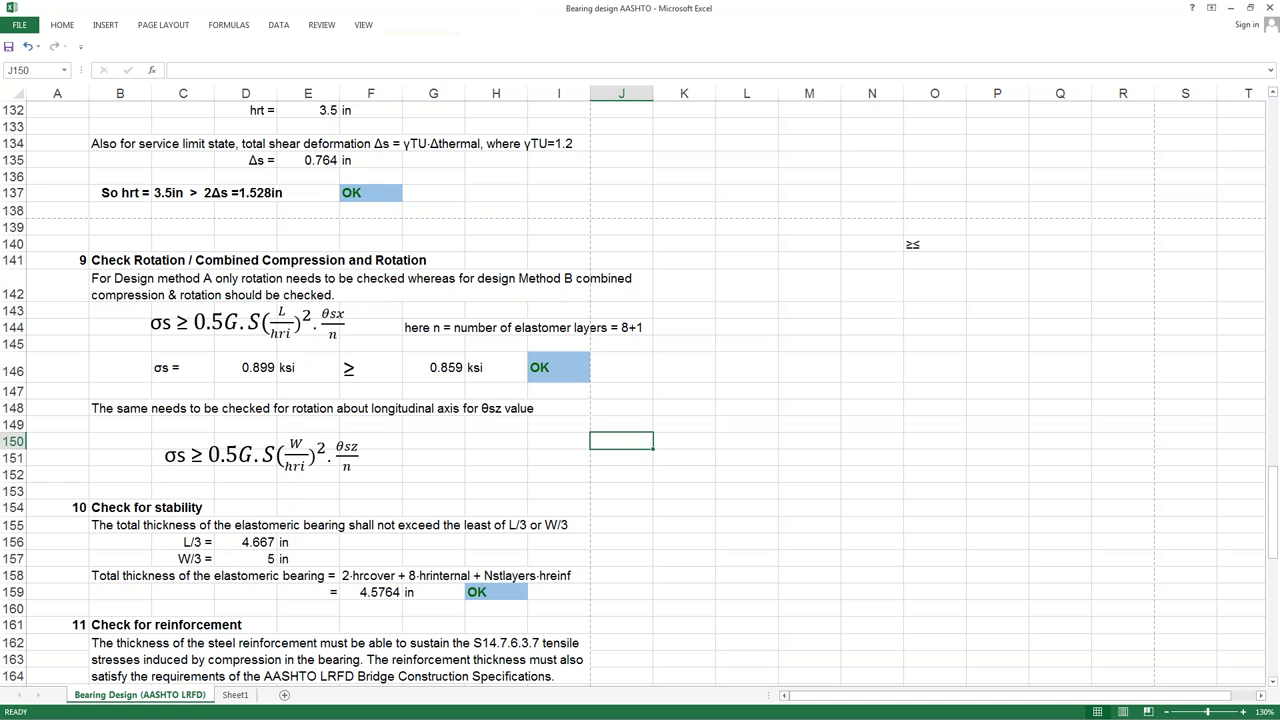
click(337, 333)
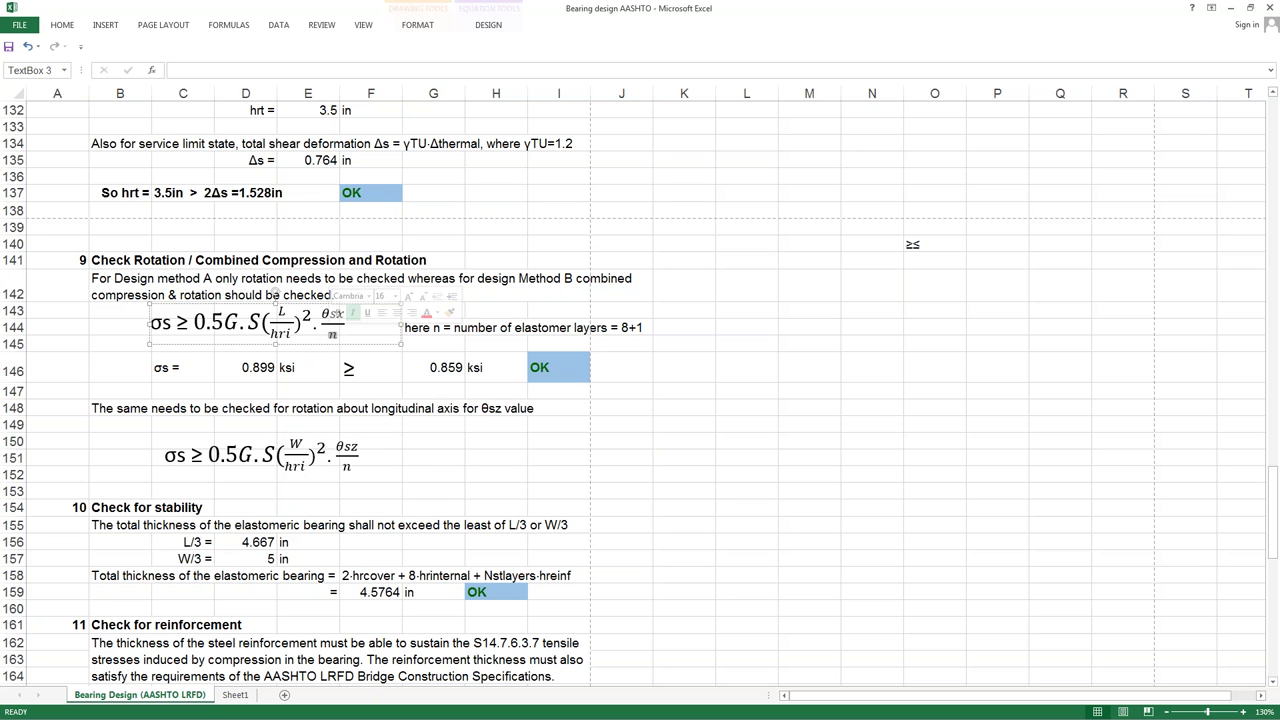
click(633, 328)
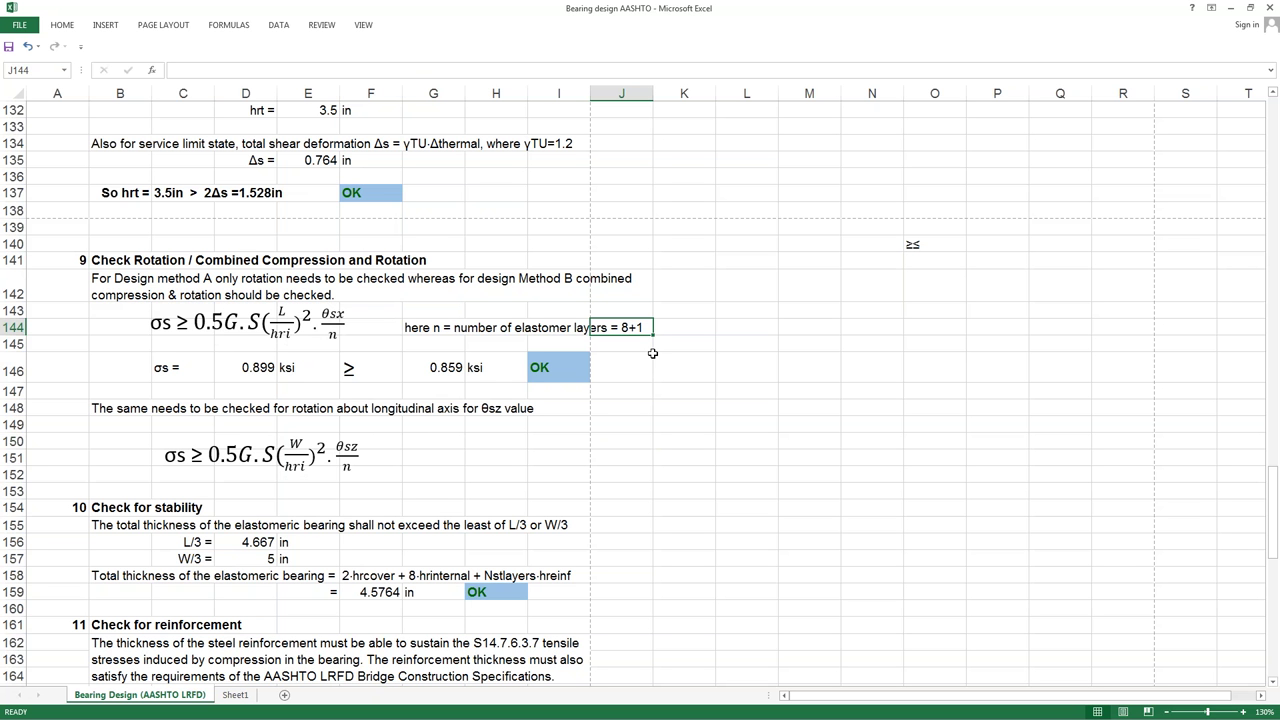
click(657, 411)
scroll(657, 411, down, 1)
scroll(665, 425, down, 1)
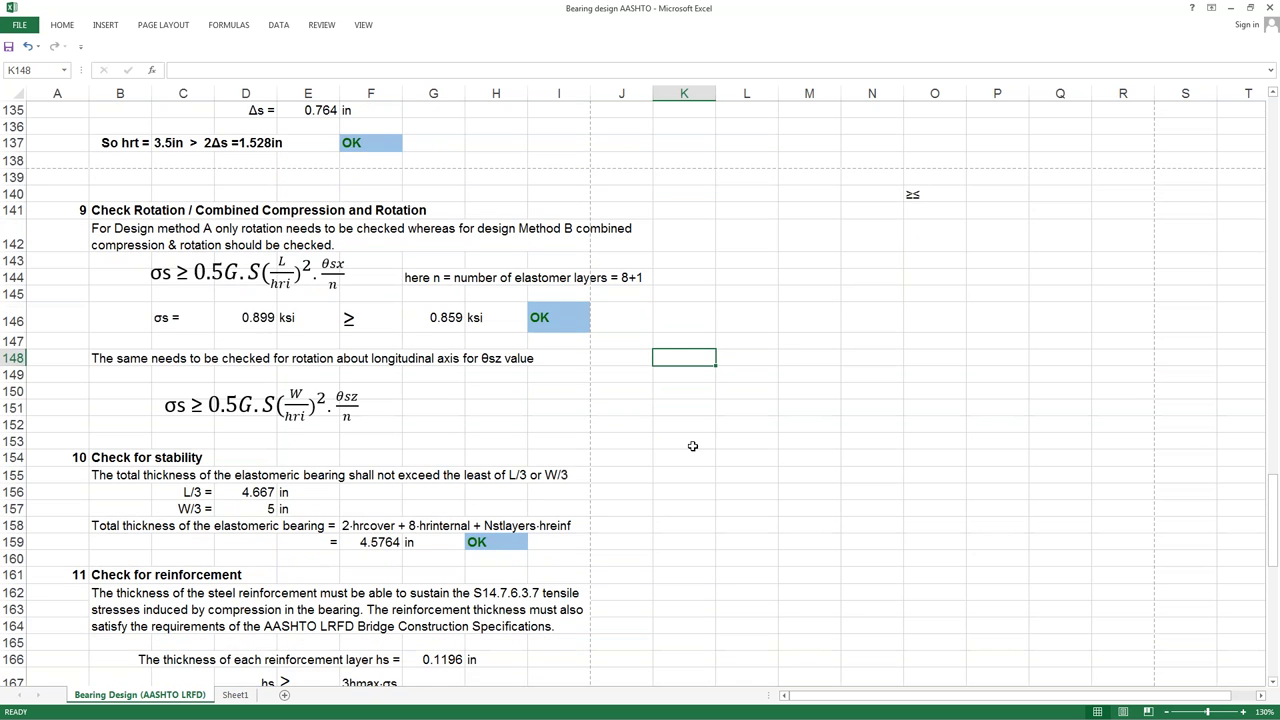
scroll(678, 459, down, 1)
scroll(288, 332, up, 1)
scroll(298, 360, up, 3)
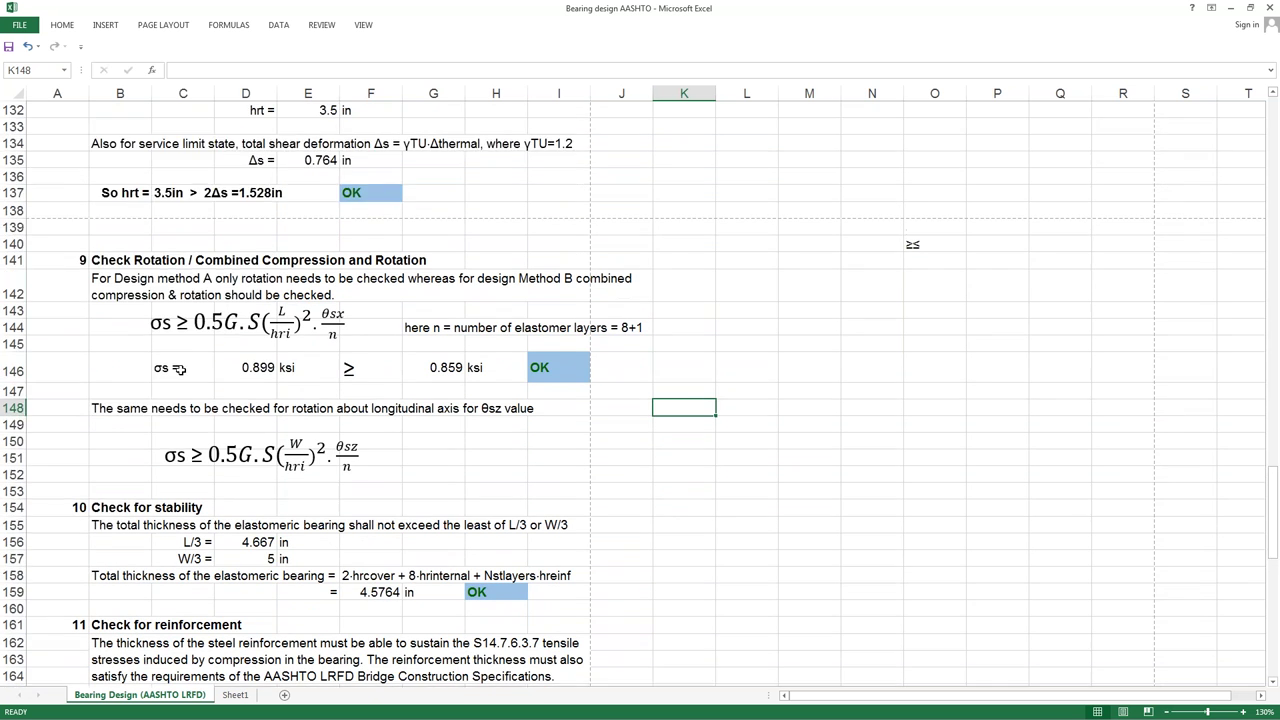
click(182, 367)
scroll(324, 421, up, 3)
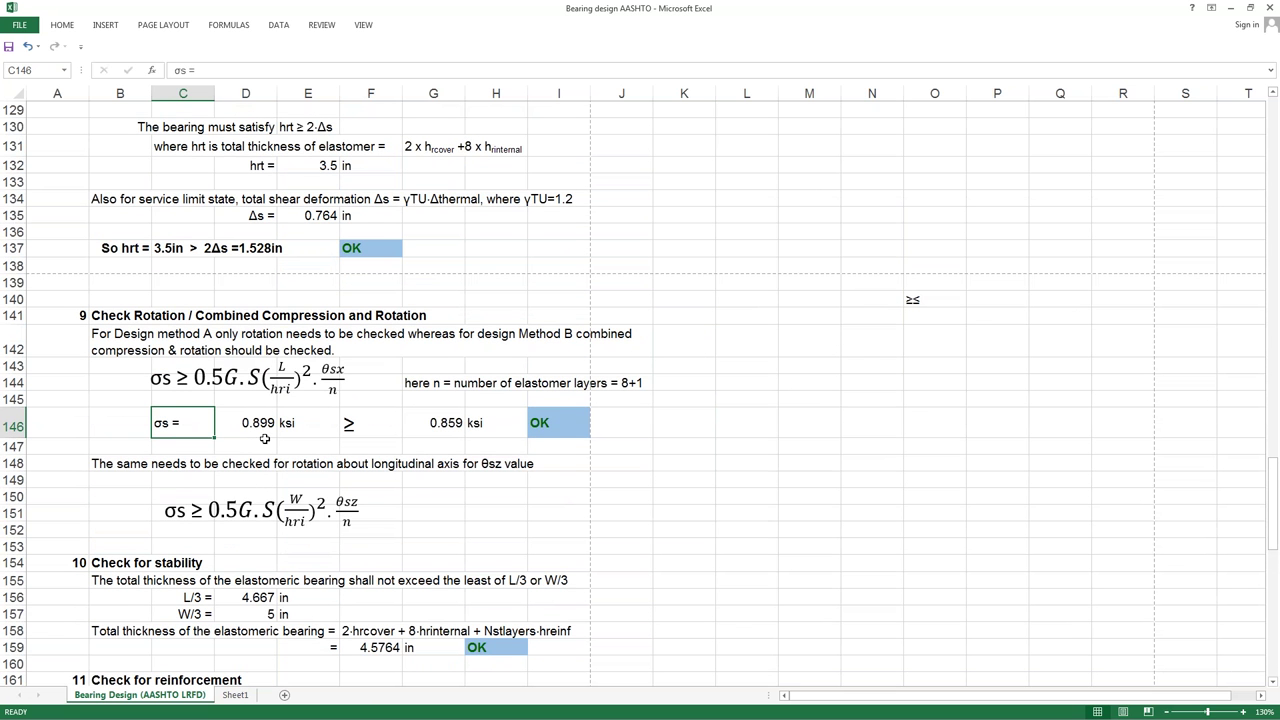
scroll(214, 445, up, 1)
scroll(640, 394, up, 1)
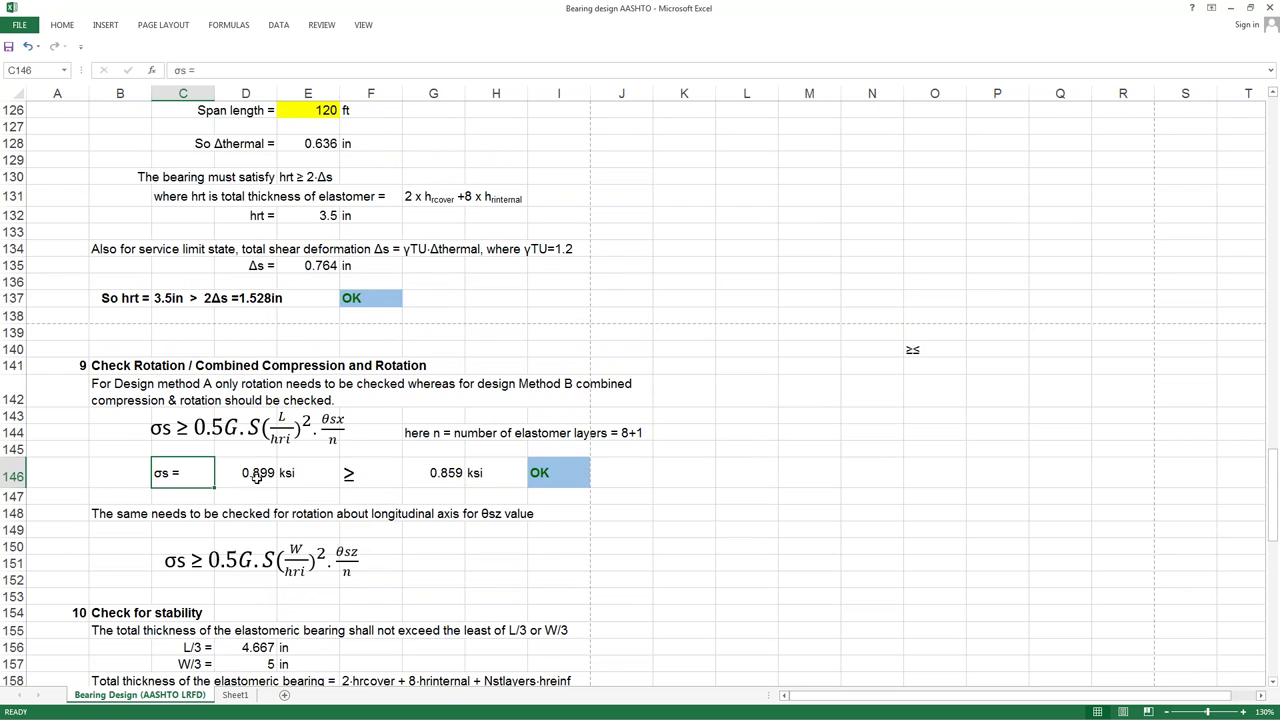
scroll(200, 465, down, 3)
click(140, 456)
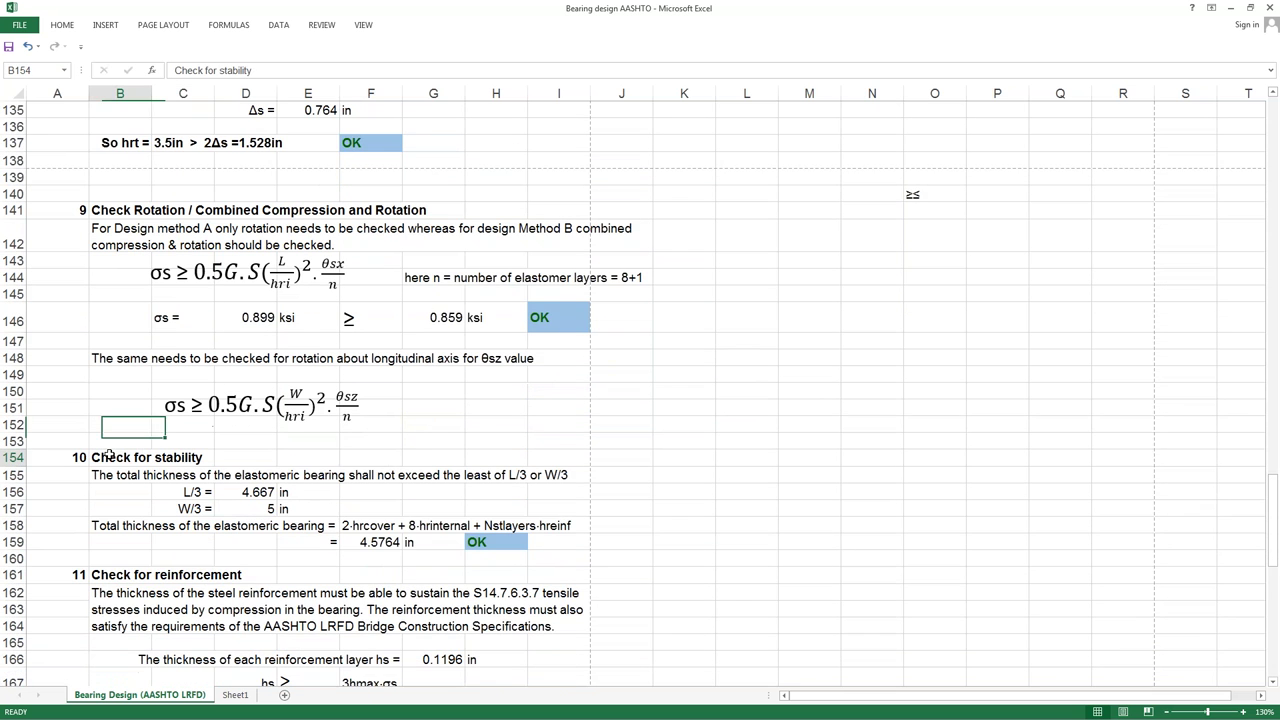
scroll(288, 476, down, 1)
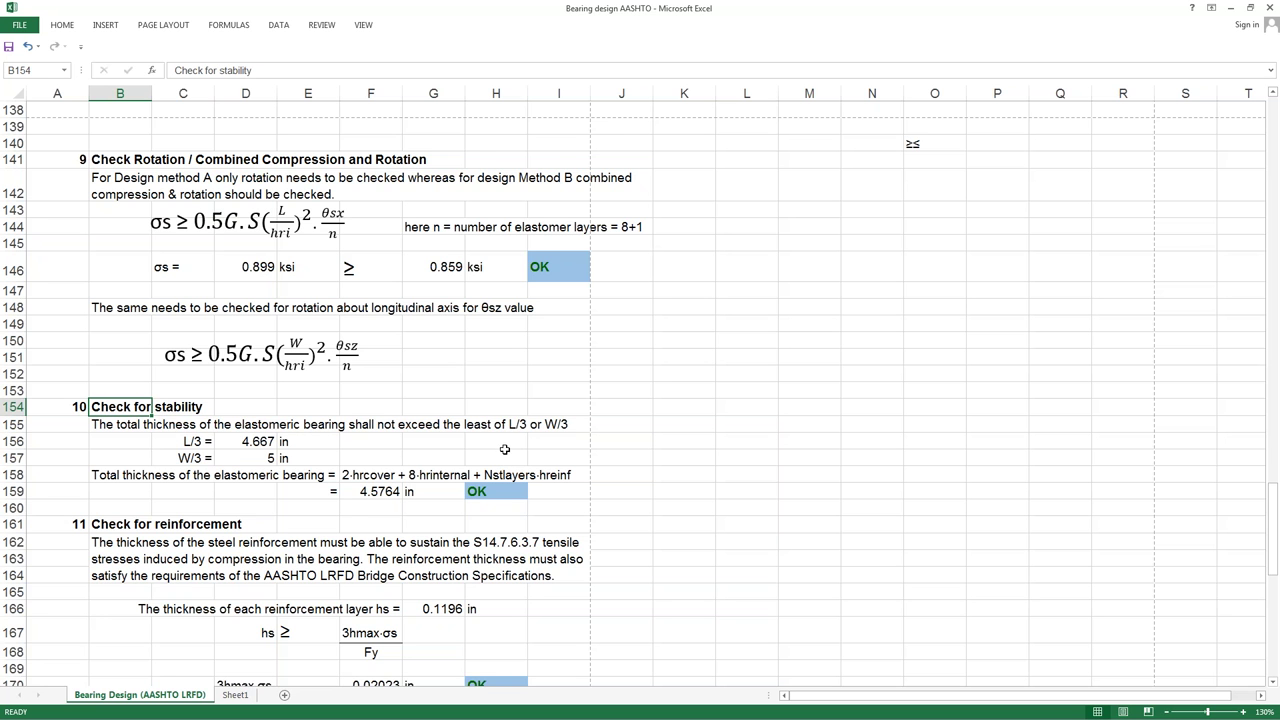
scroll(474, 440, down, 1)
scroll(474, 440, down, 1)
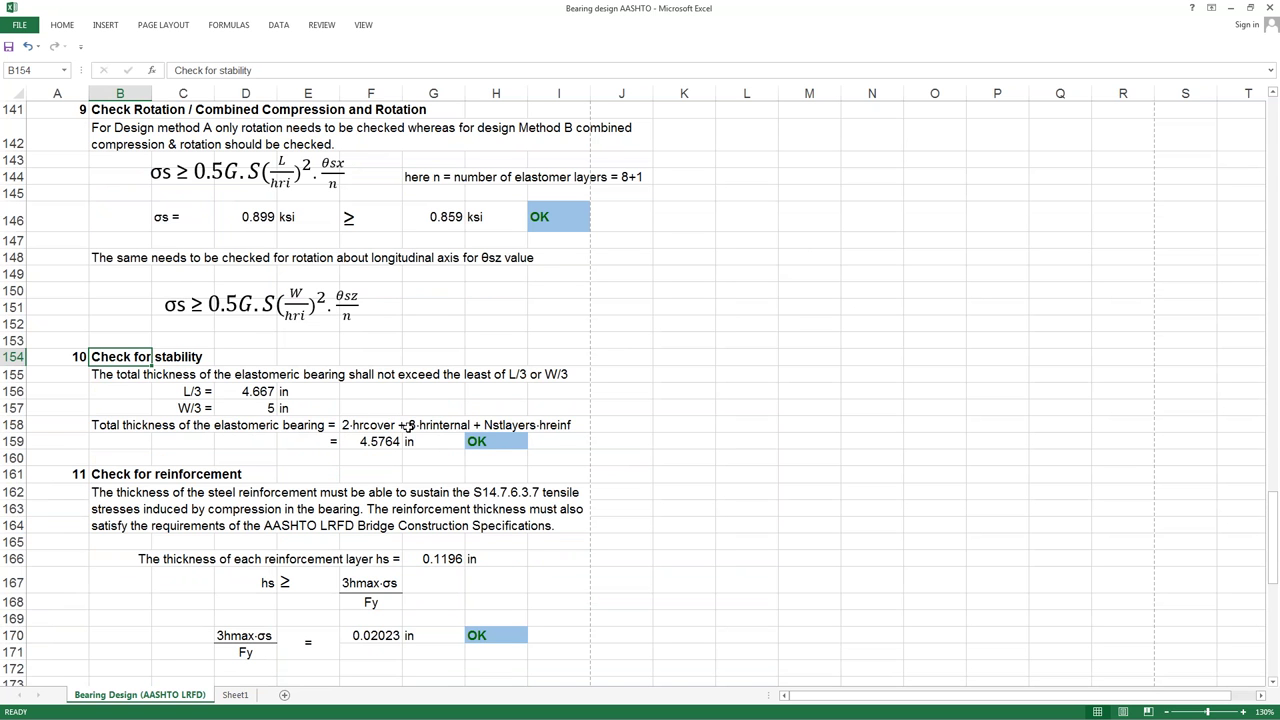
click(501, 427)
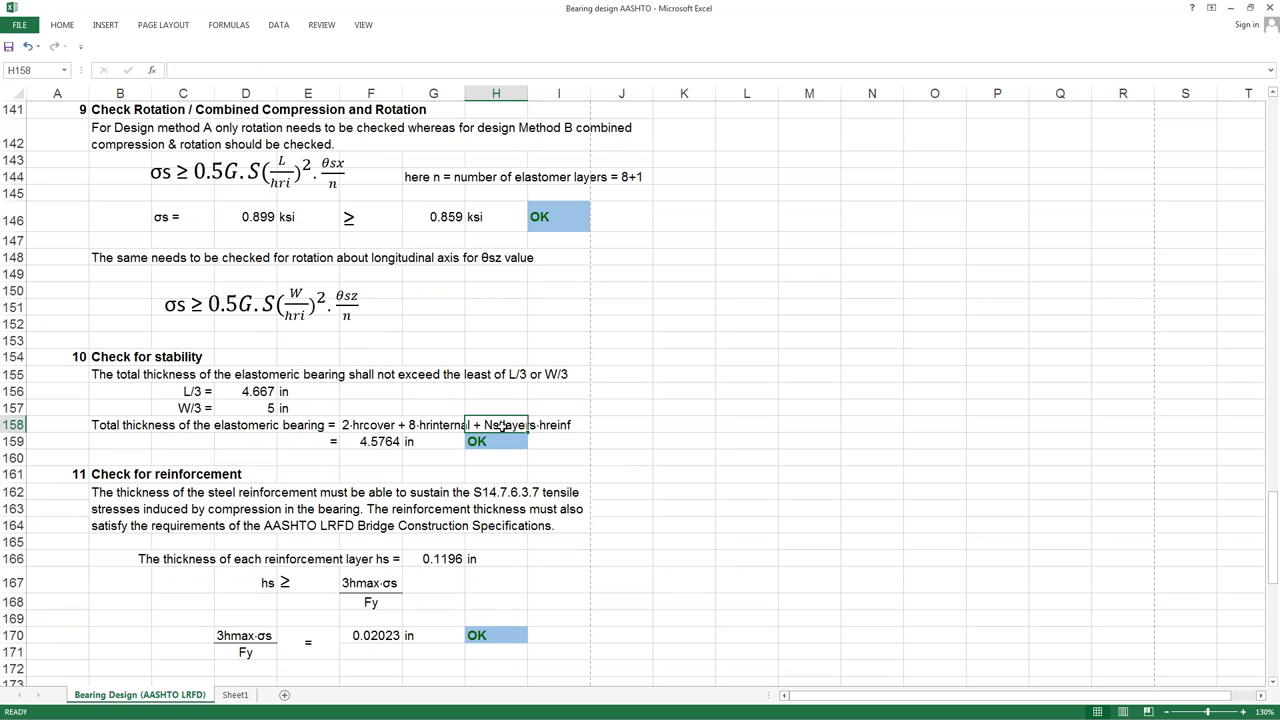
click(388, 441)
click(259, 394)
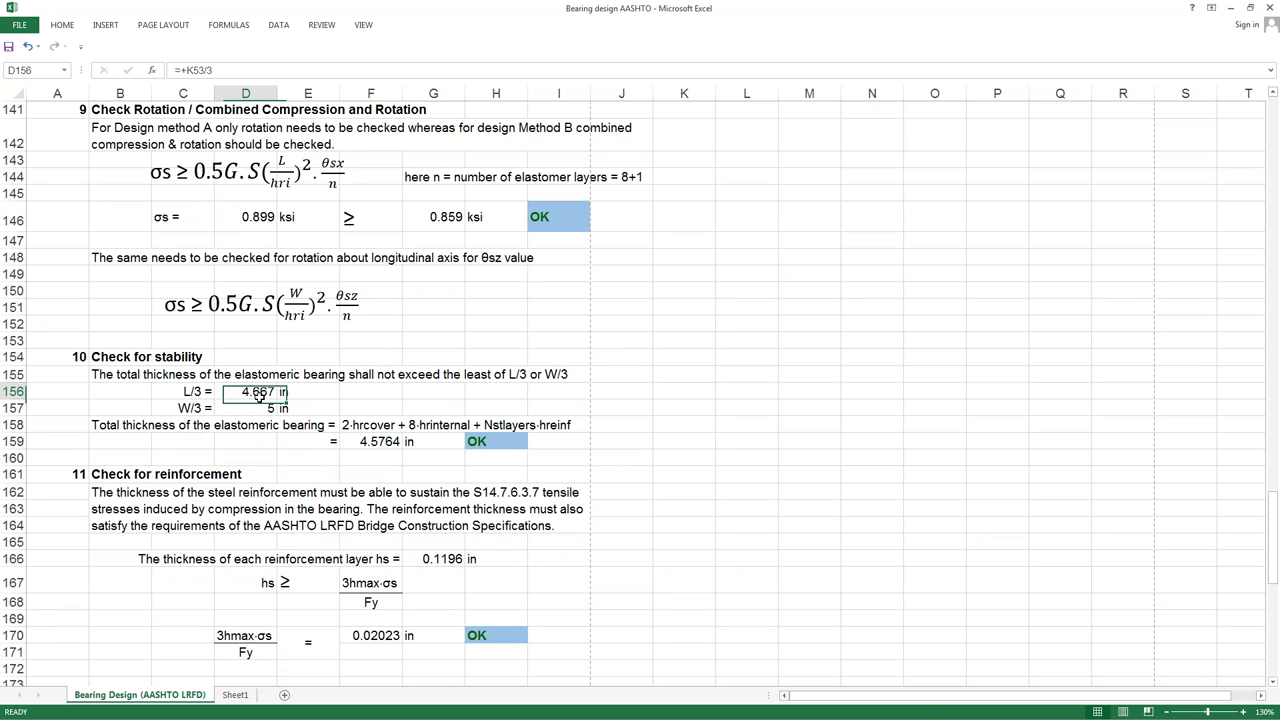
drag(259, 394, 259, 409)
click(334, 474)
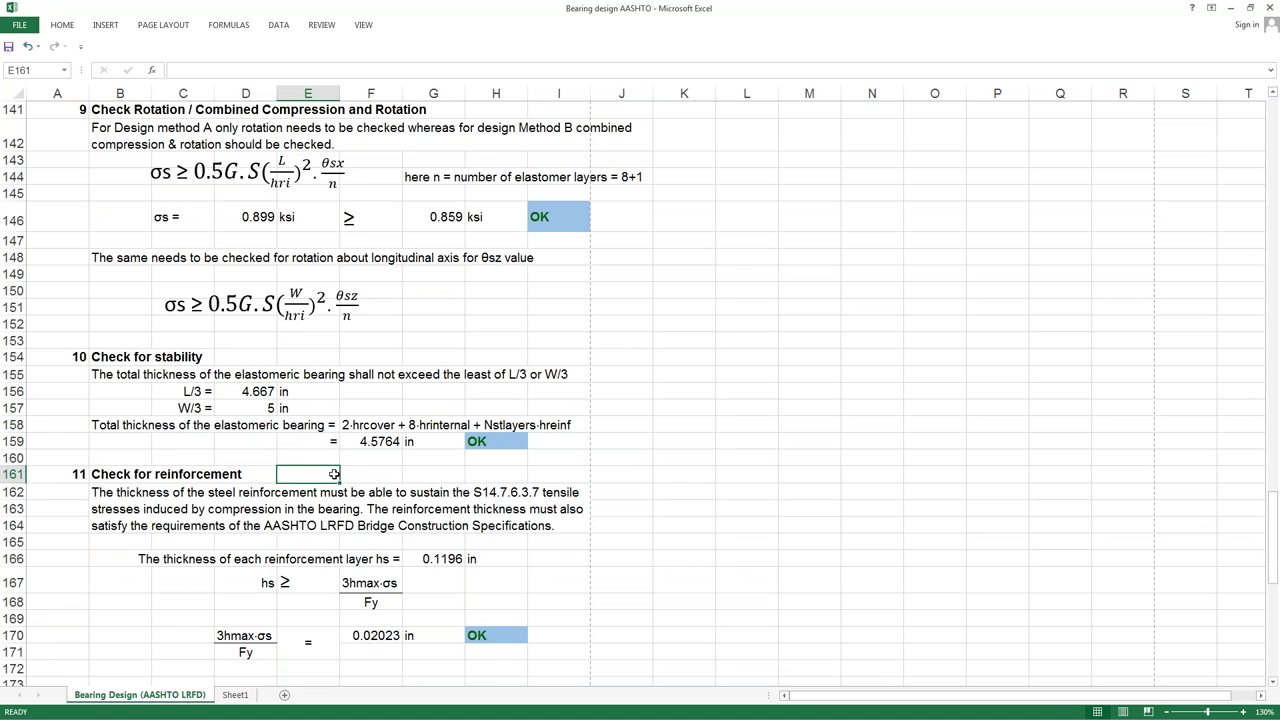
scroll(375, 463, down, 3)
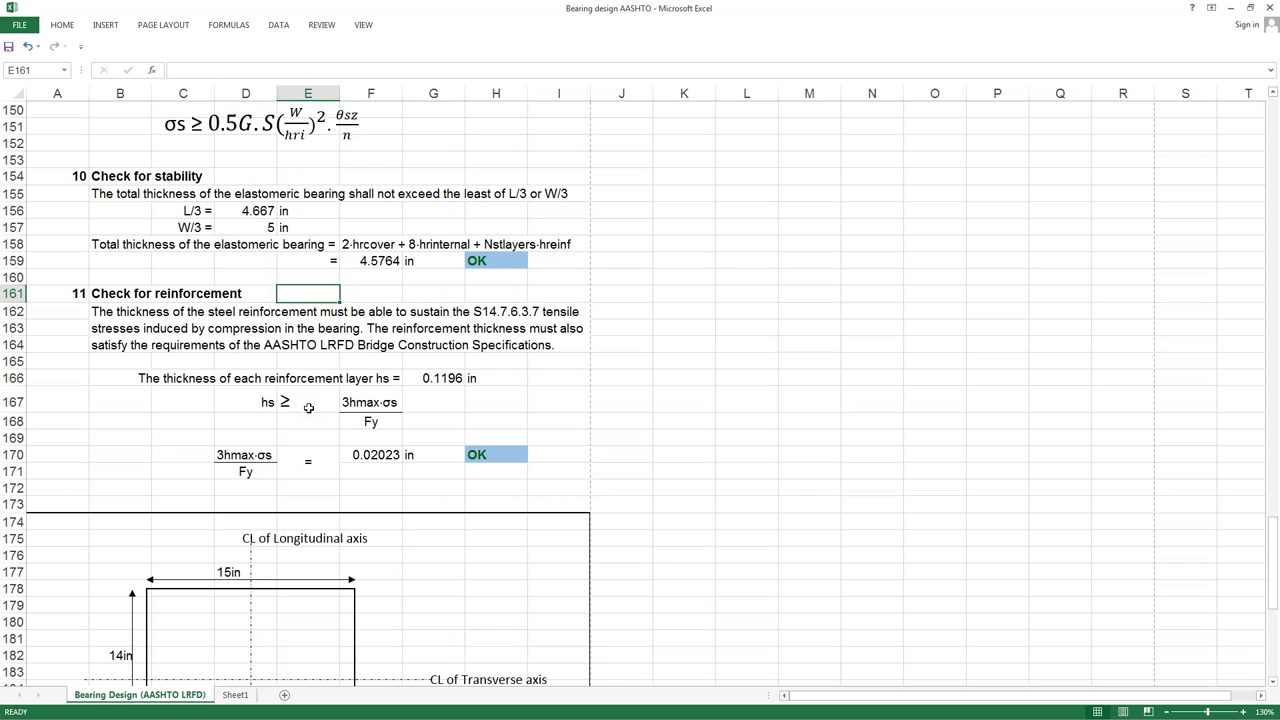
click(113, 295)
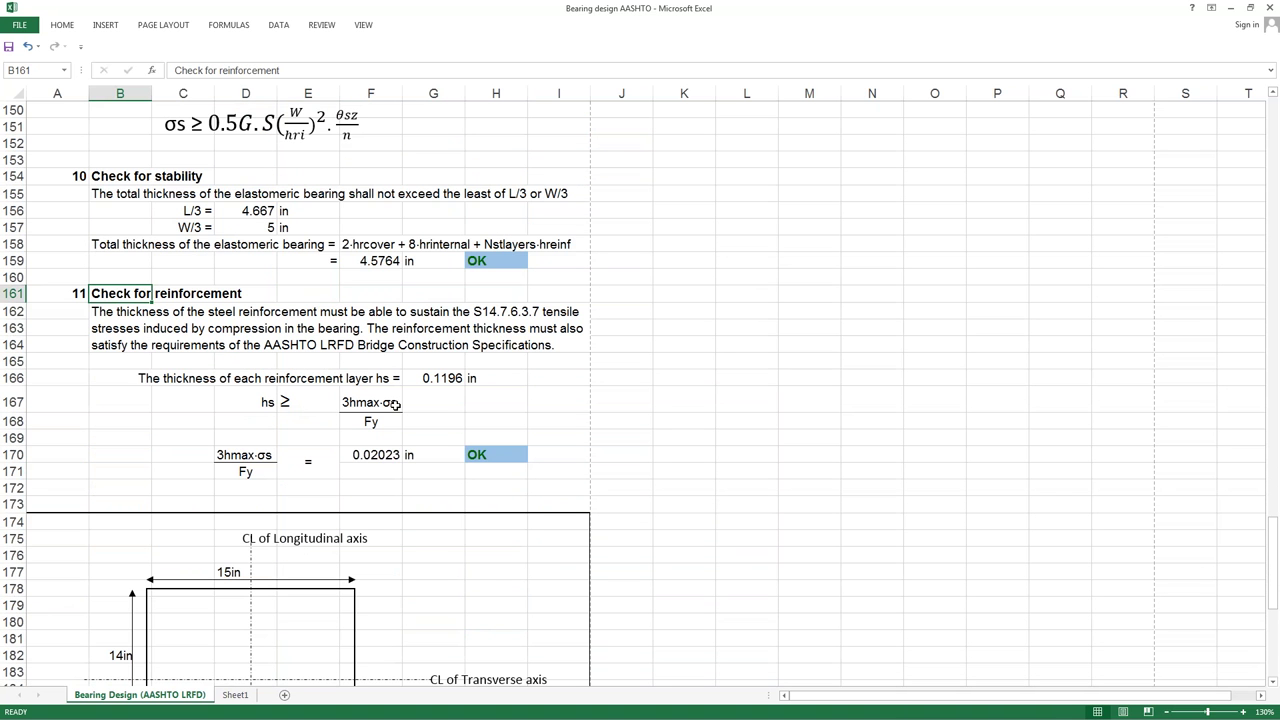
click(311, 336)
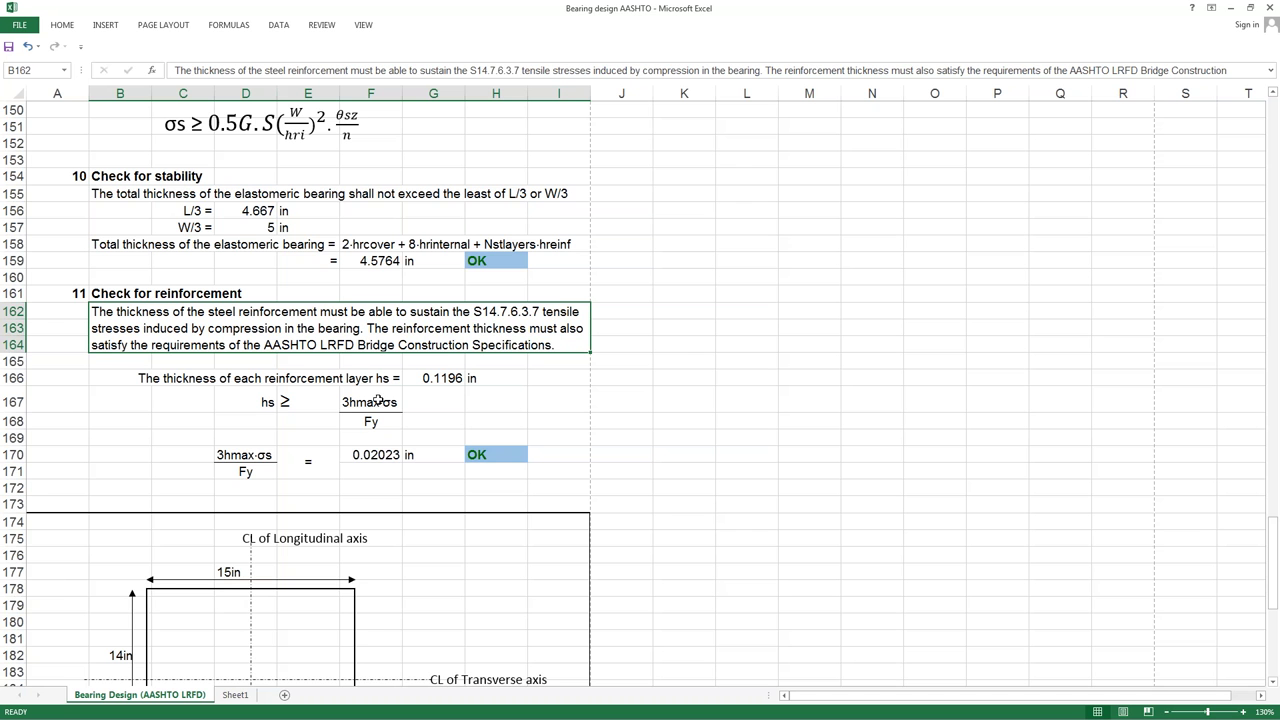
scroll(368, 422, up, 1)
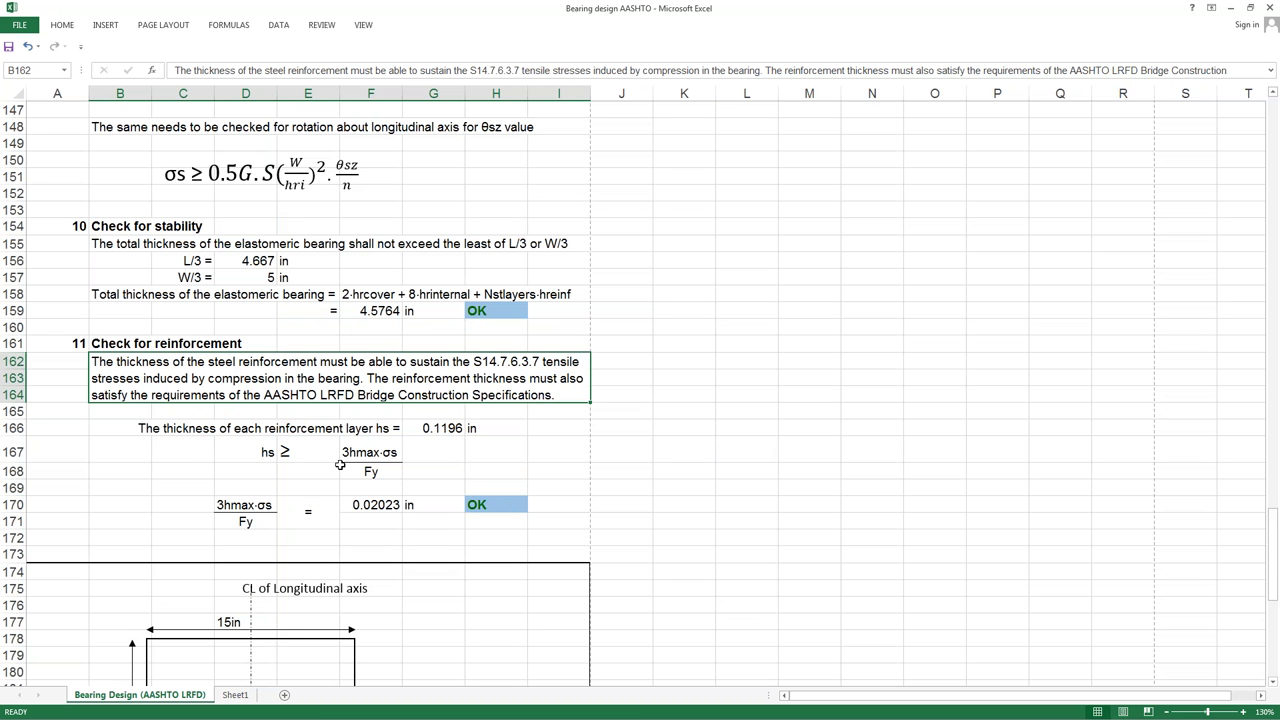
click(431, 459)
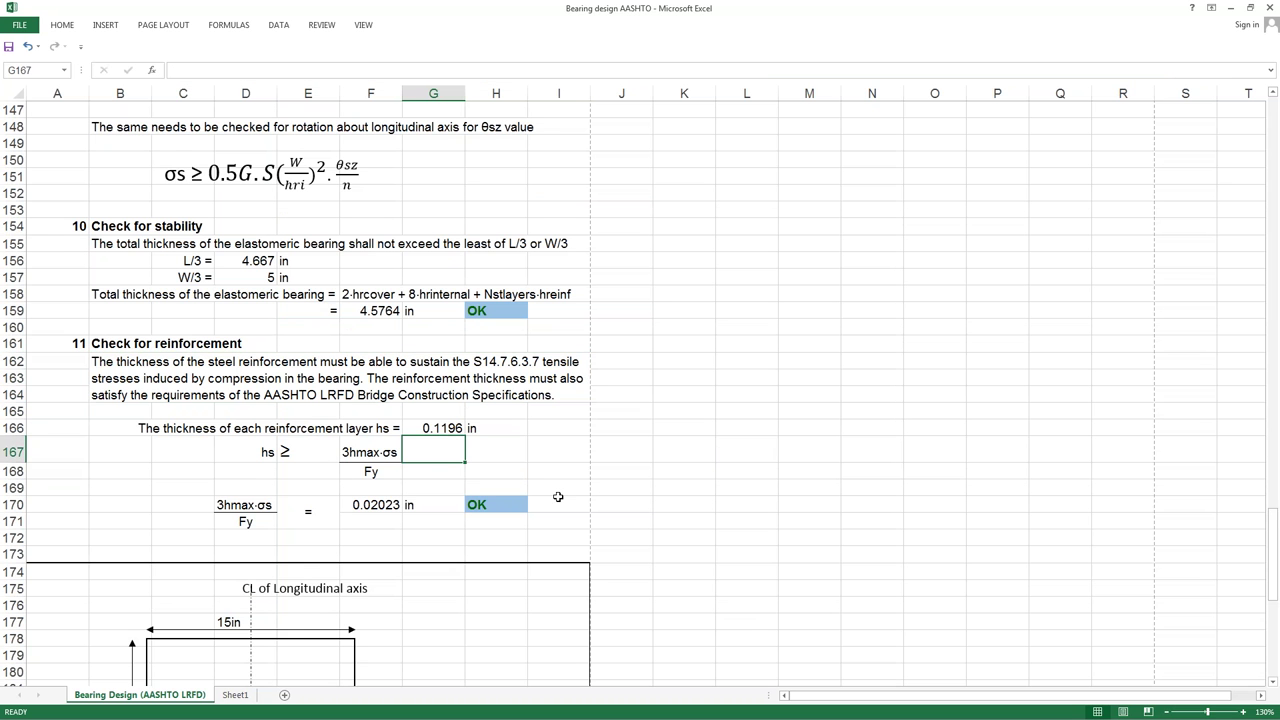
scroll(557, 494, down, 1)
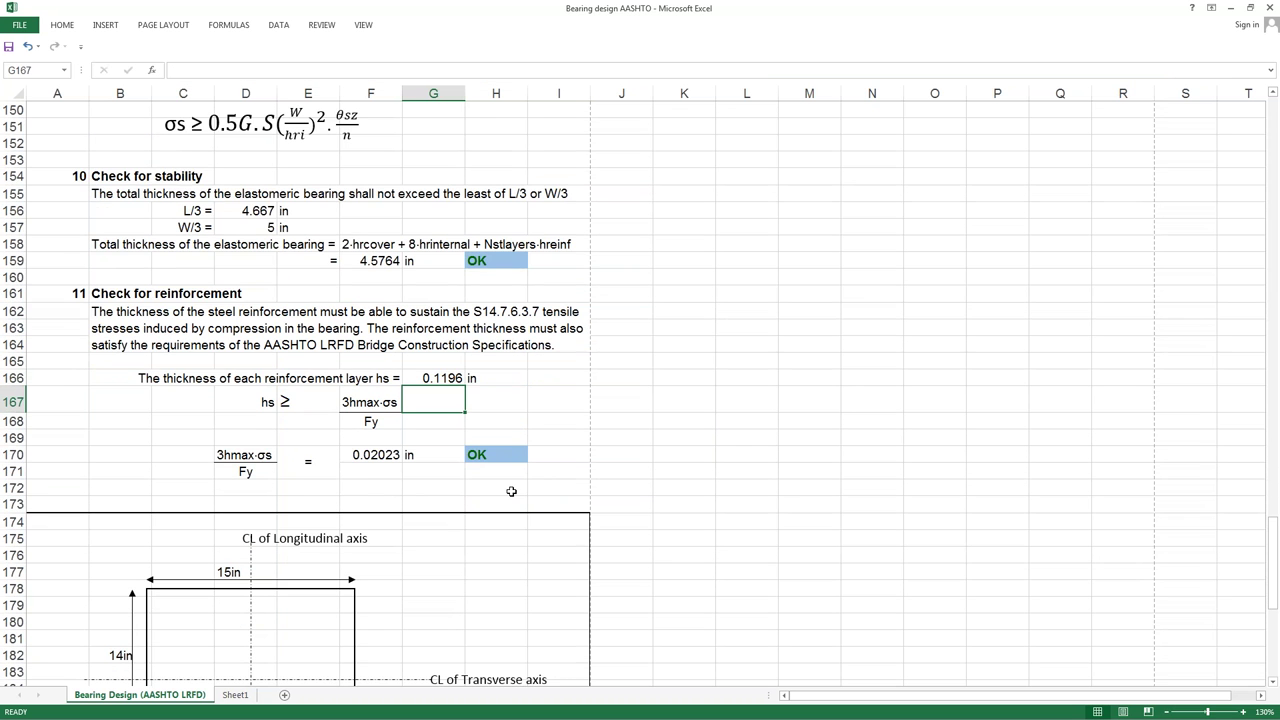
scroll(511, 491, down, 8)
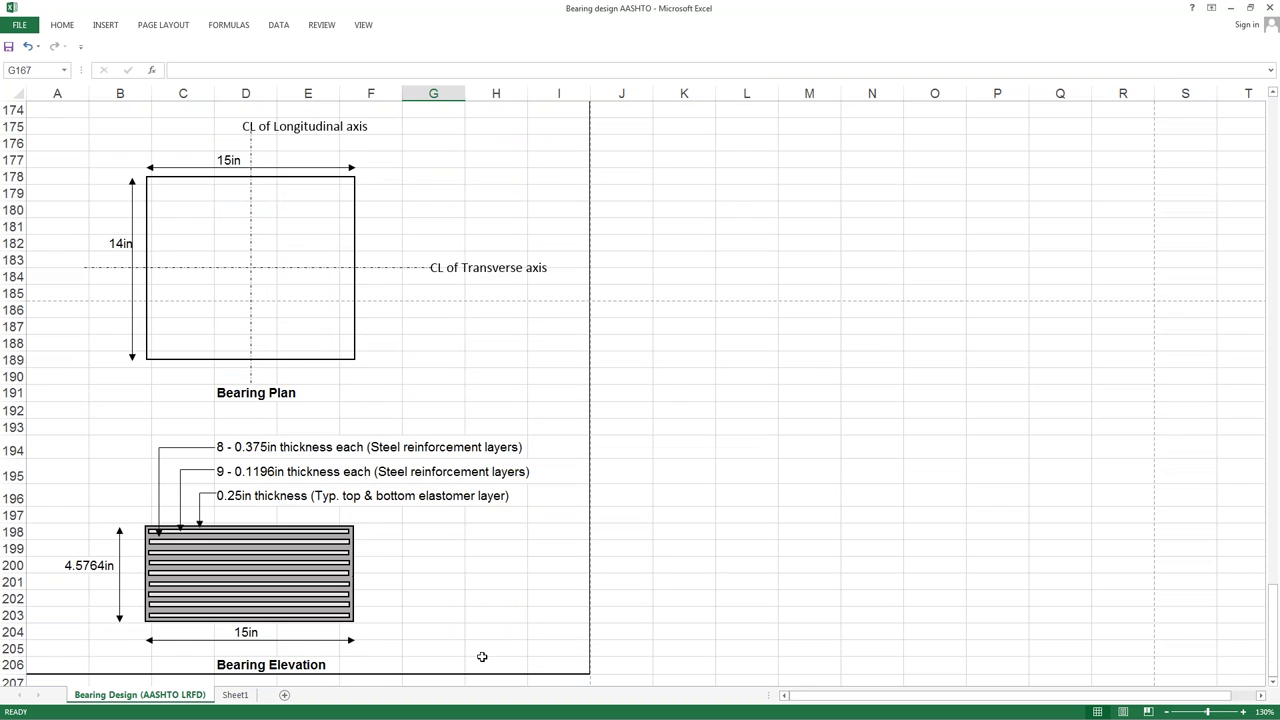
Step: Return to the top of the sheet and select the load inputs in H12:H15
scroll(539, 591, up, 1)
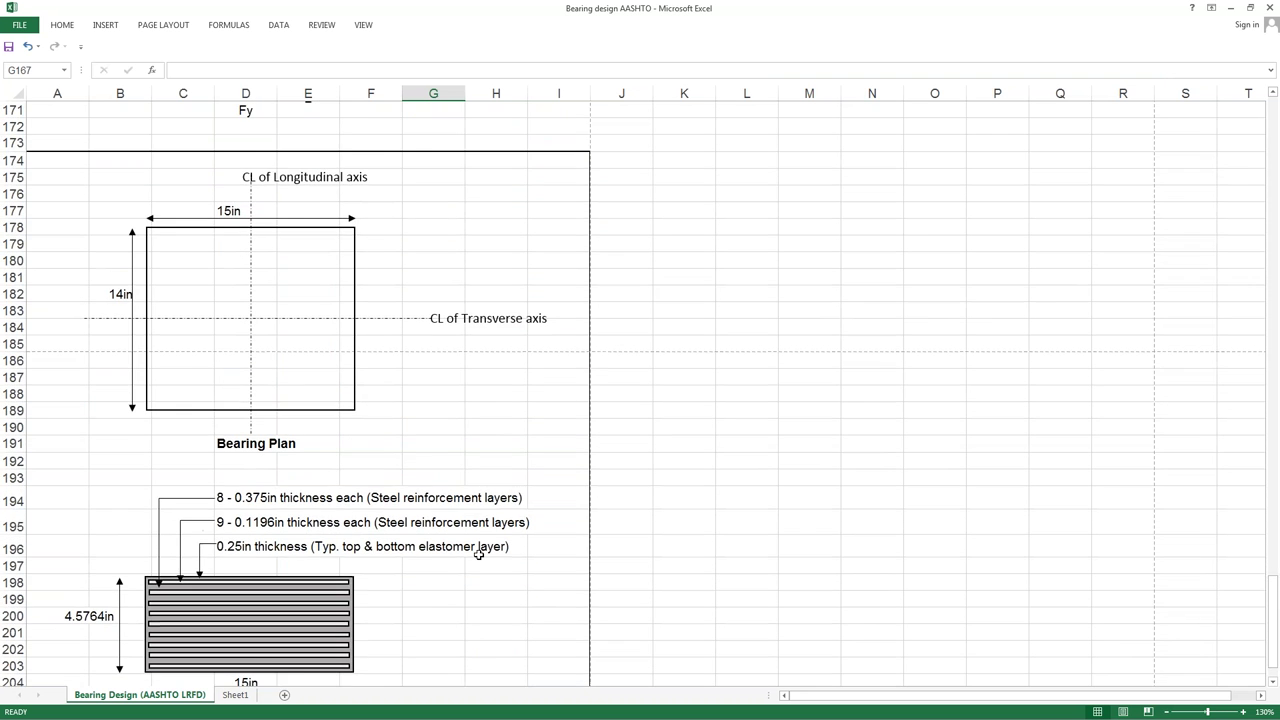
scroll(479, 552, up, 9)
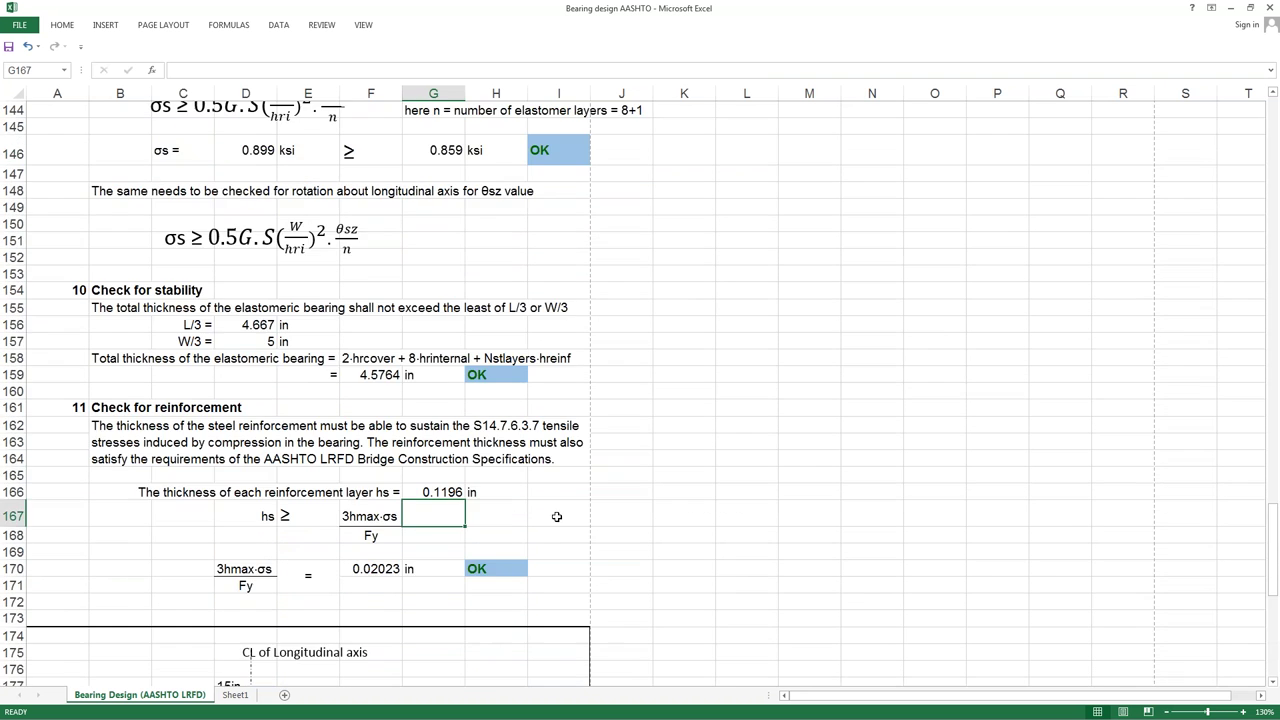
drag(1273, 555, 1276, 170)
scroll(911, 287, up, 1)
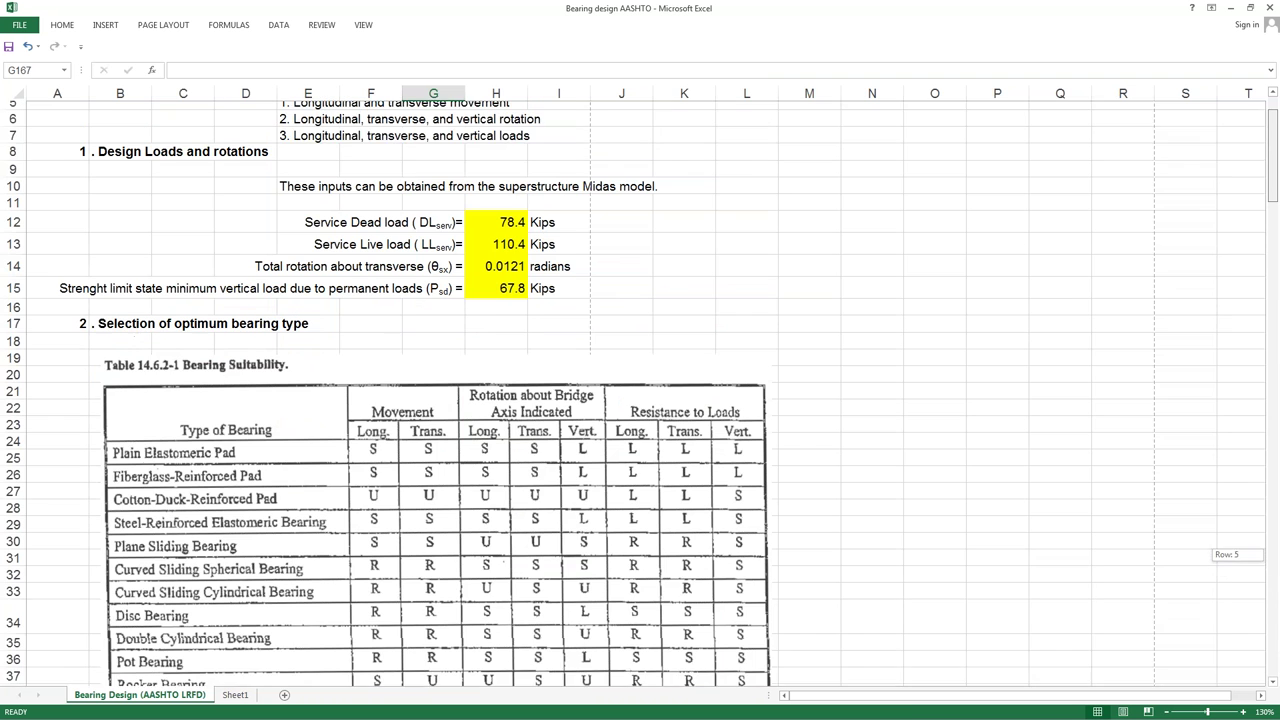
scroll(909, 283, down, 4)
scroll(911, 287, up, 4)
scroll(911, 287, up, 1)
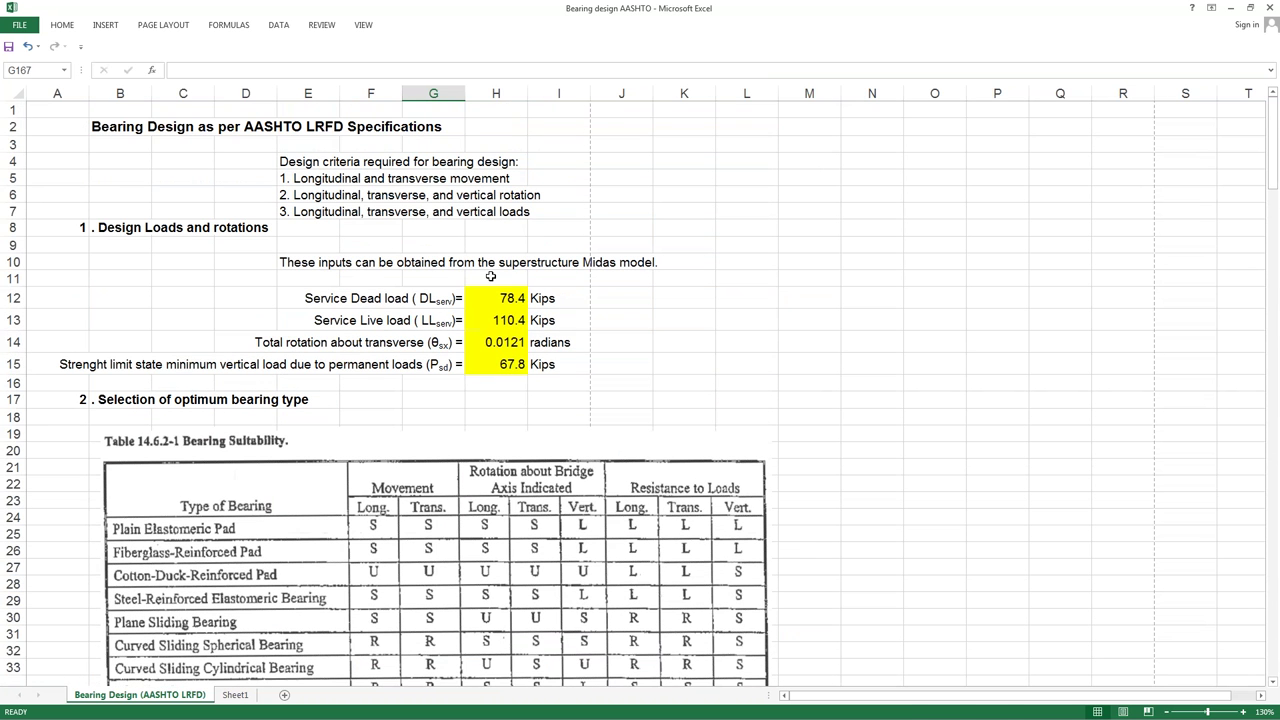
drag(496, 298, 497, 364)
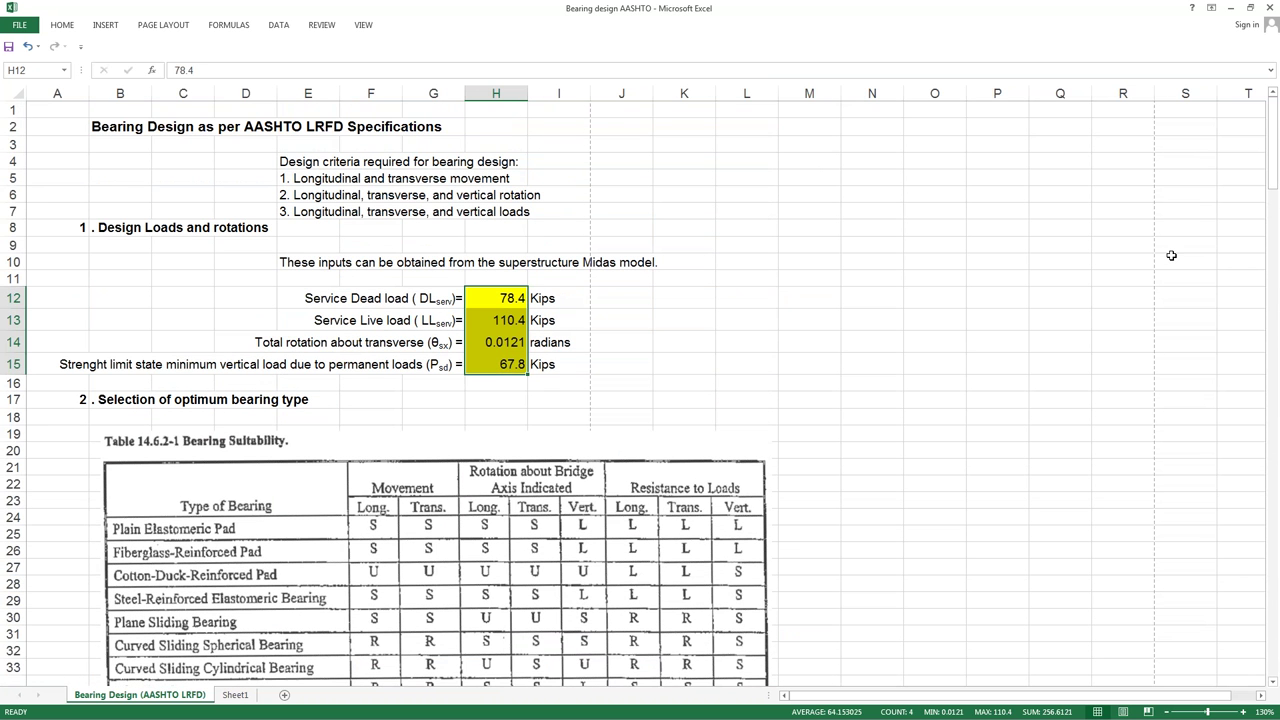
Step: Scroll down to the 15 × 14 in Bearing Plan and Bearing Elevation drawings
drag(1273, 165, 1275, 594)
click(570, 378)
click(578, 474)
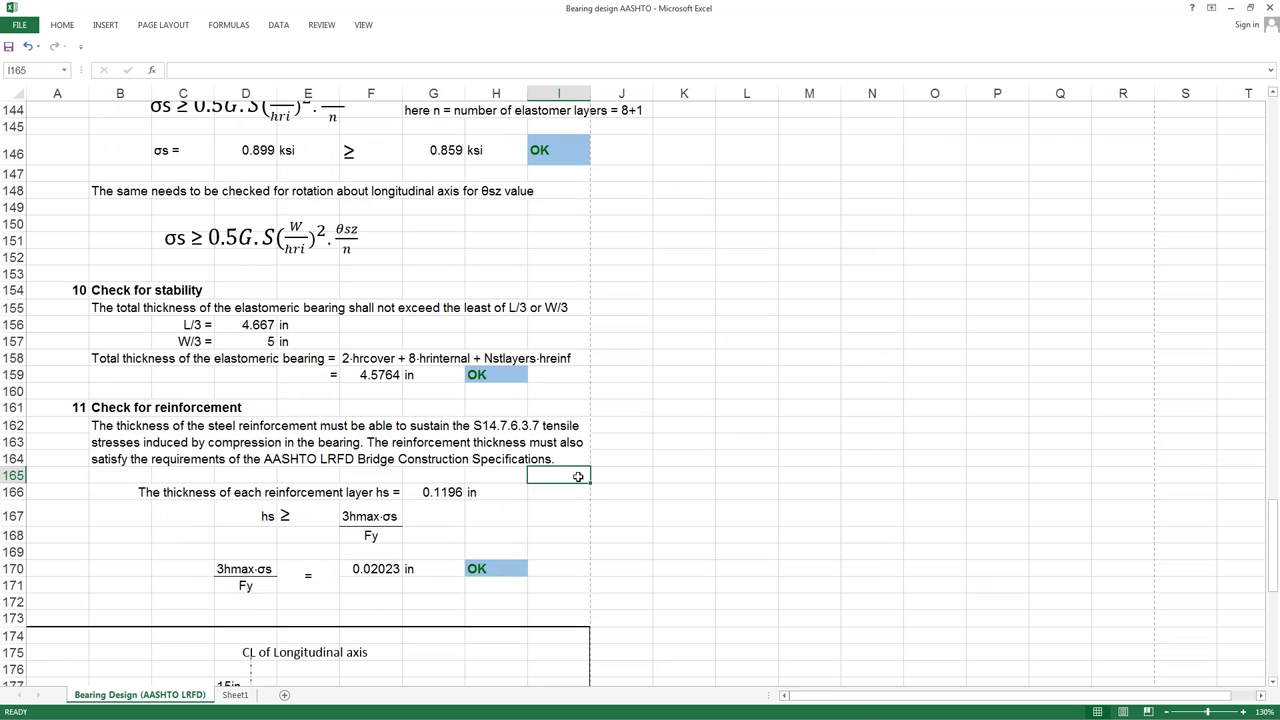
scroll(578, 477, down, 3)
scroll(578, 477, down, 8)
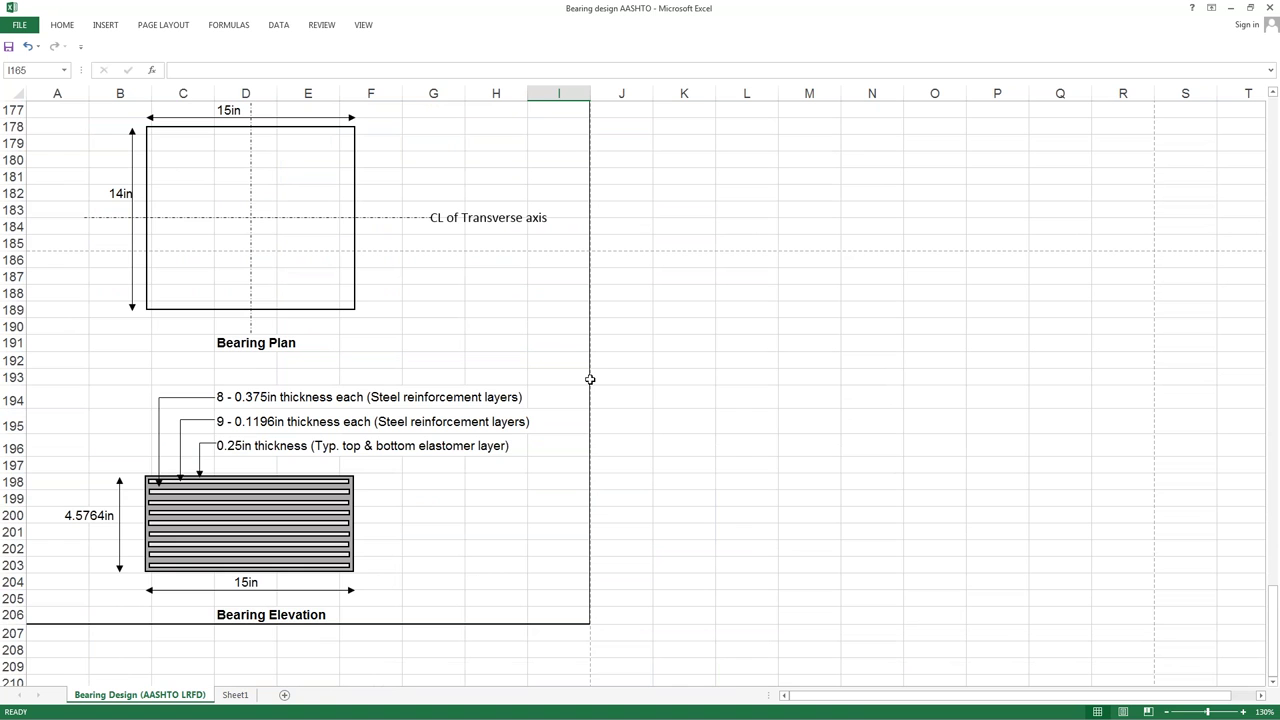
click(602, 376)
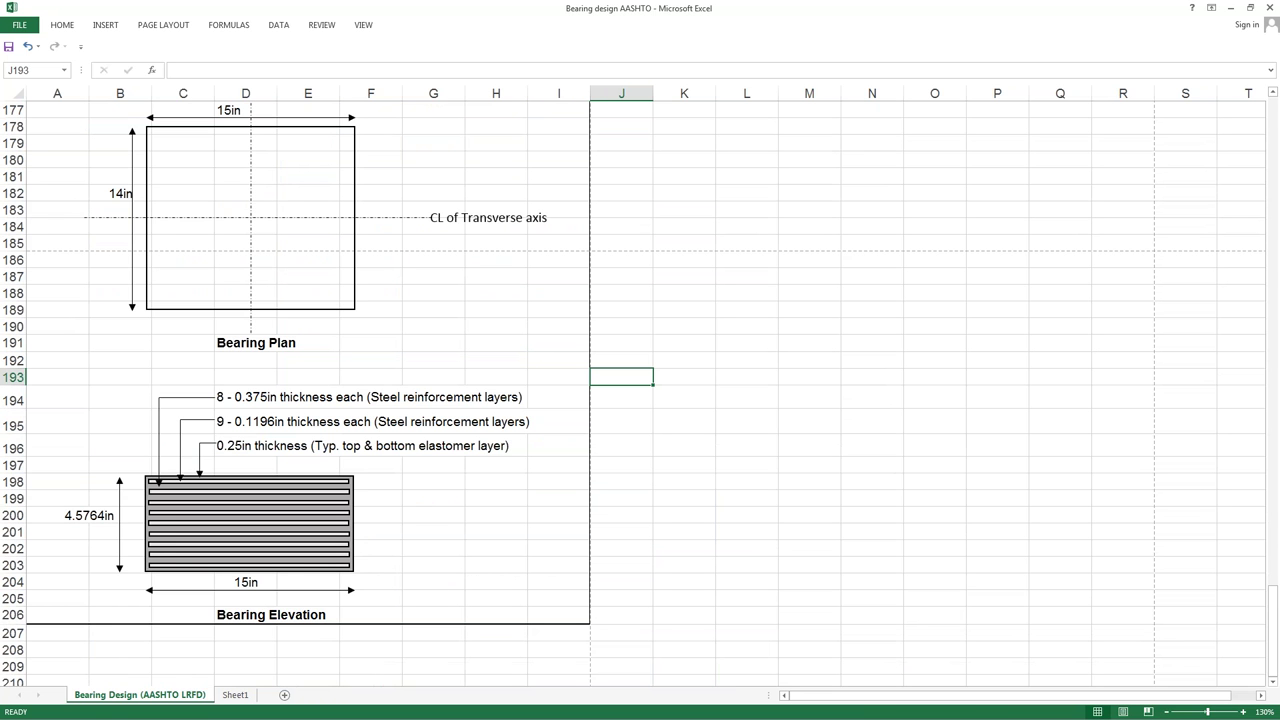